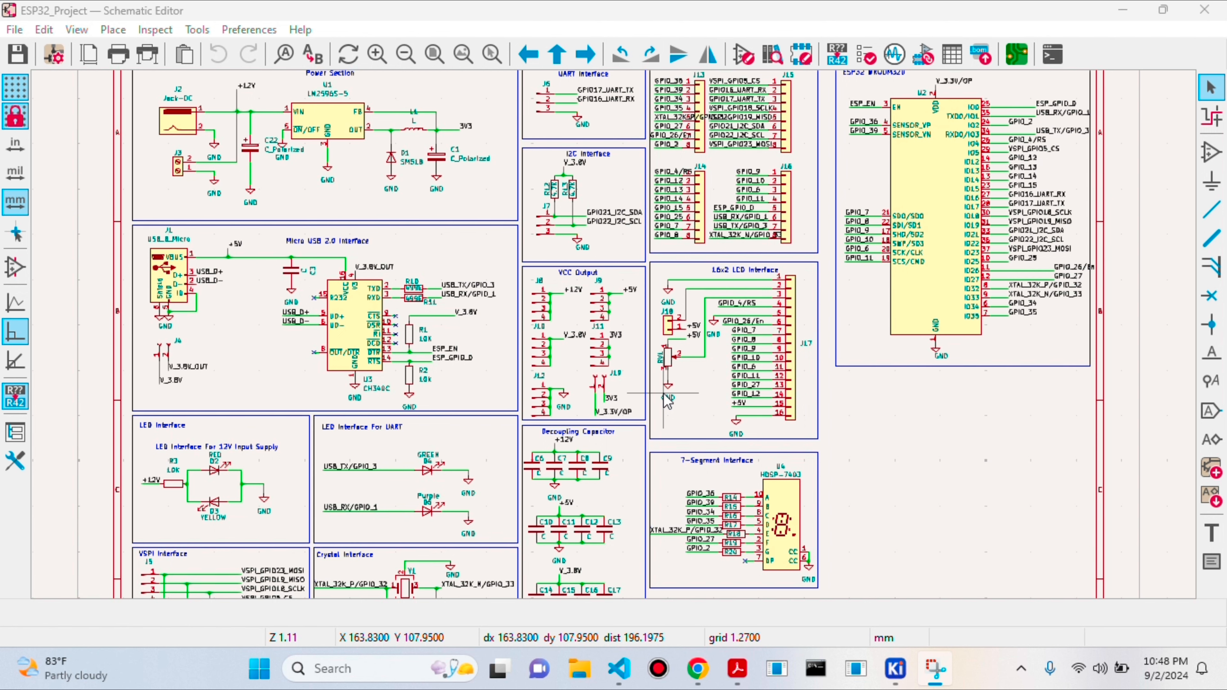
Switch to the PCB Editor and examine the footprint placement in and around the board outline
{"action": "mouse_move", "coordinate": [896, 668]}
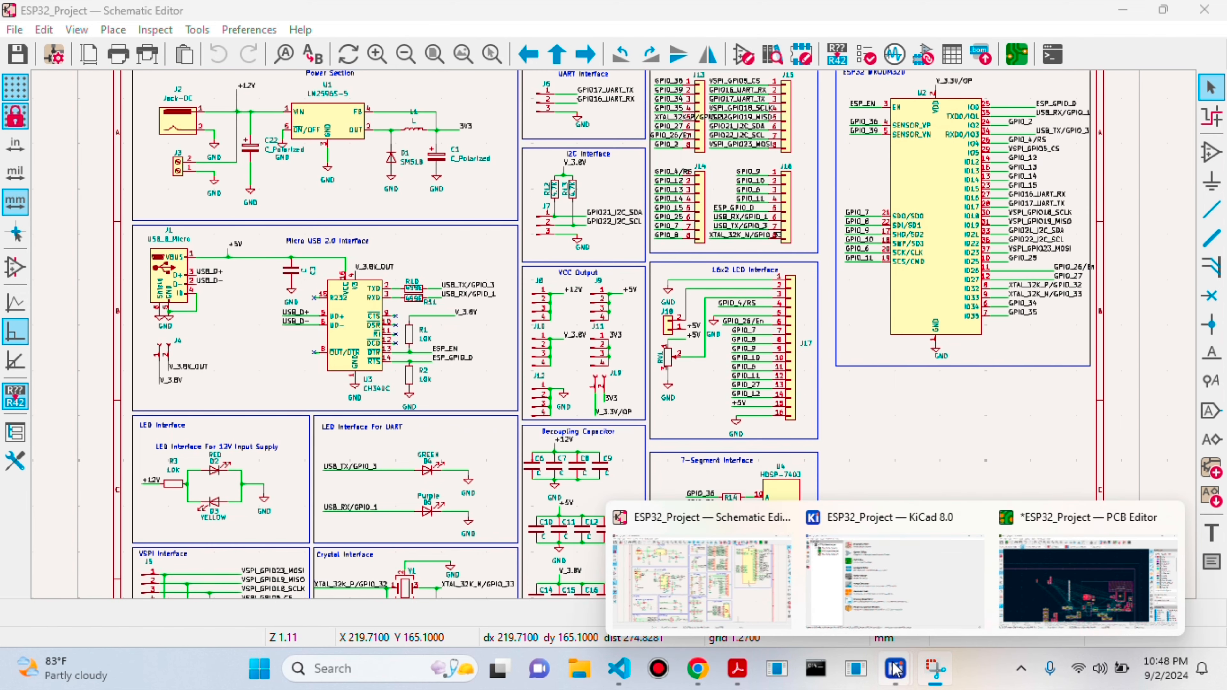
{"action": "left_click", "coordinate": [1084, 572]}
{"action": "key", "text": "Escape"}
{"action": "scroll", "coordinate": [532, 351], "scroll_direction": "down", "scroll_amount": 2}
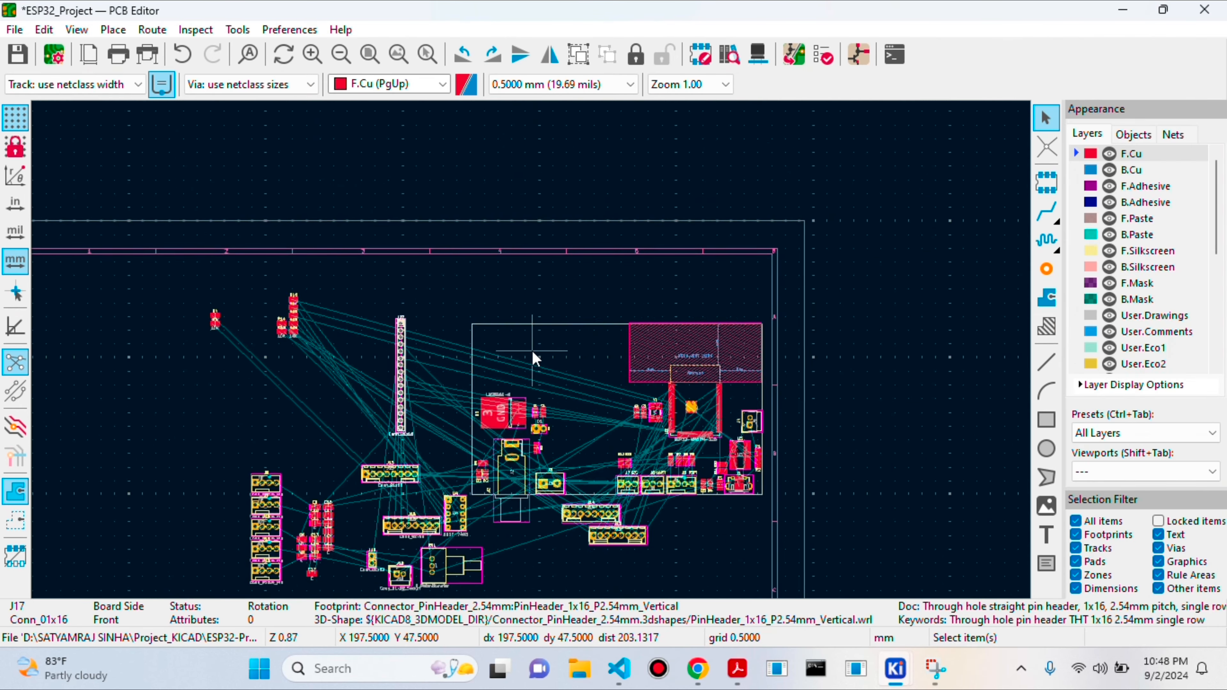
{"action": "scroll", "coordinate": [541, 426], "scroll_direction": "up", "scroll_amount": 3}
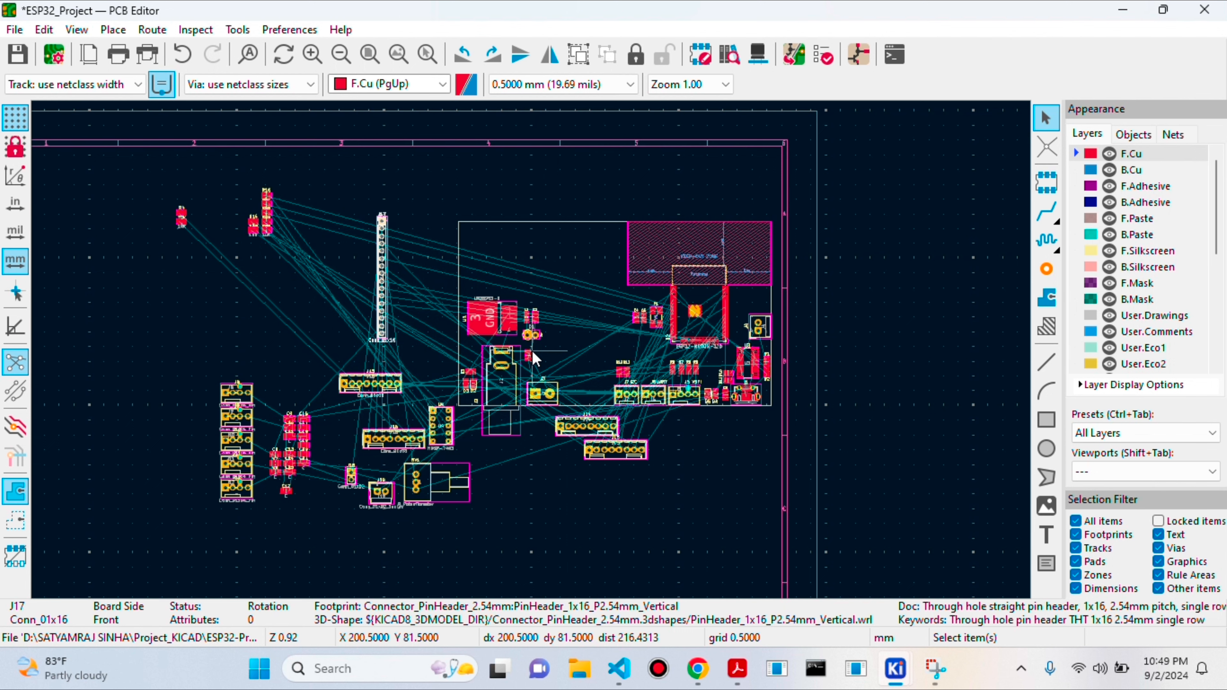
{"action": "left_click", "coordinate": [722, 506]}
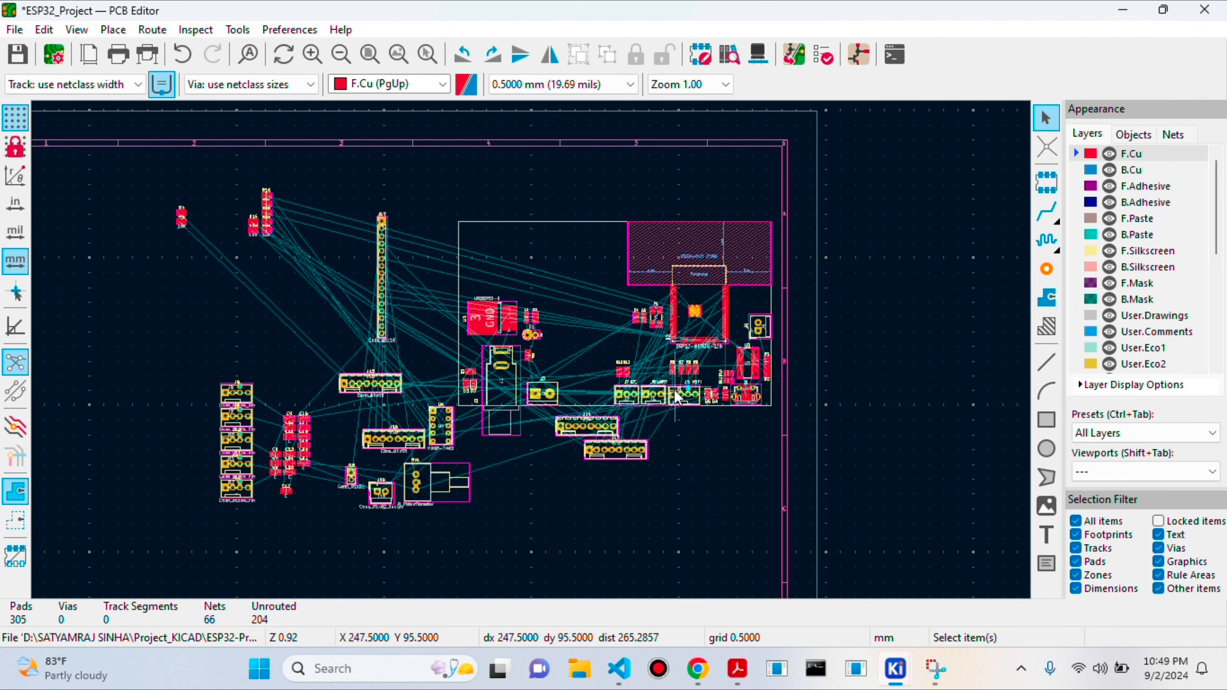
{"action": "scroll", "coordinate": [676, 397], "scroll_direction": "up", "scroll_amount": 1}
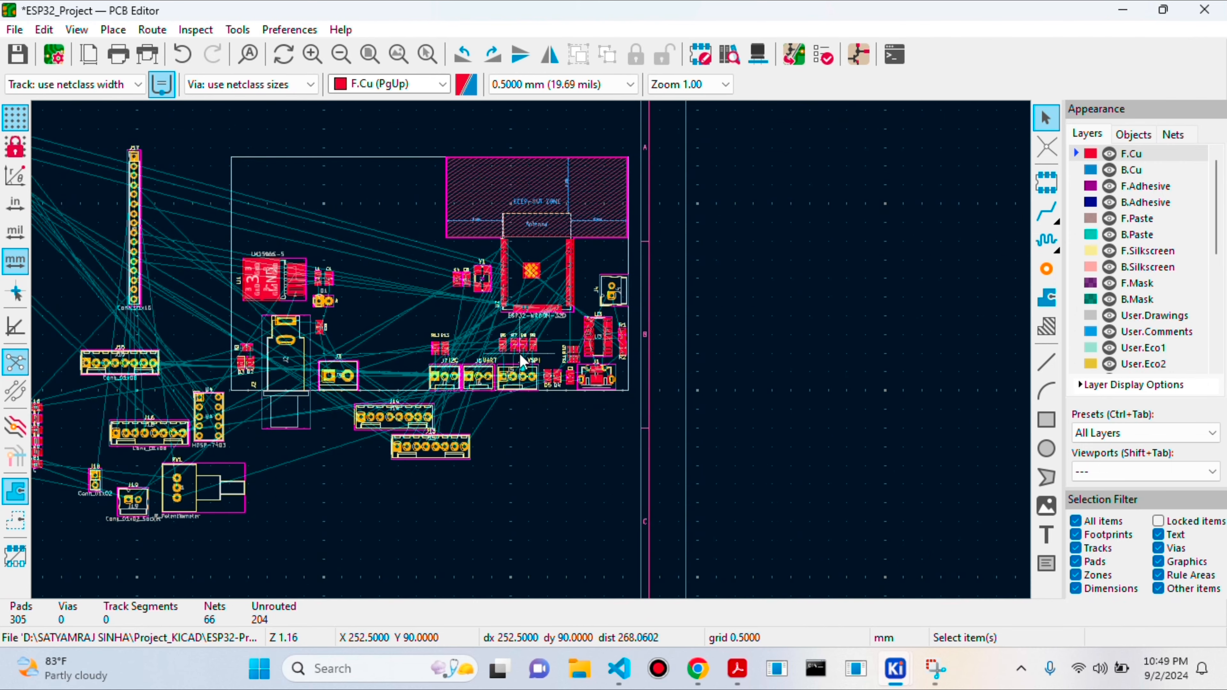
{"action": "scroll", "coordinate": [458, 354], "scroll_direction": "up", "scroll_amount": 2}
{"action": "scroll", "coordinate": [532, 351], "scroll_direction": "down", "scroll_amount": 3}
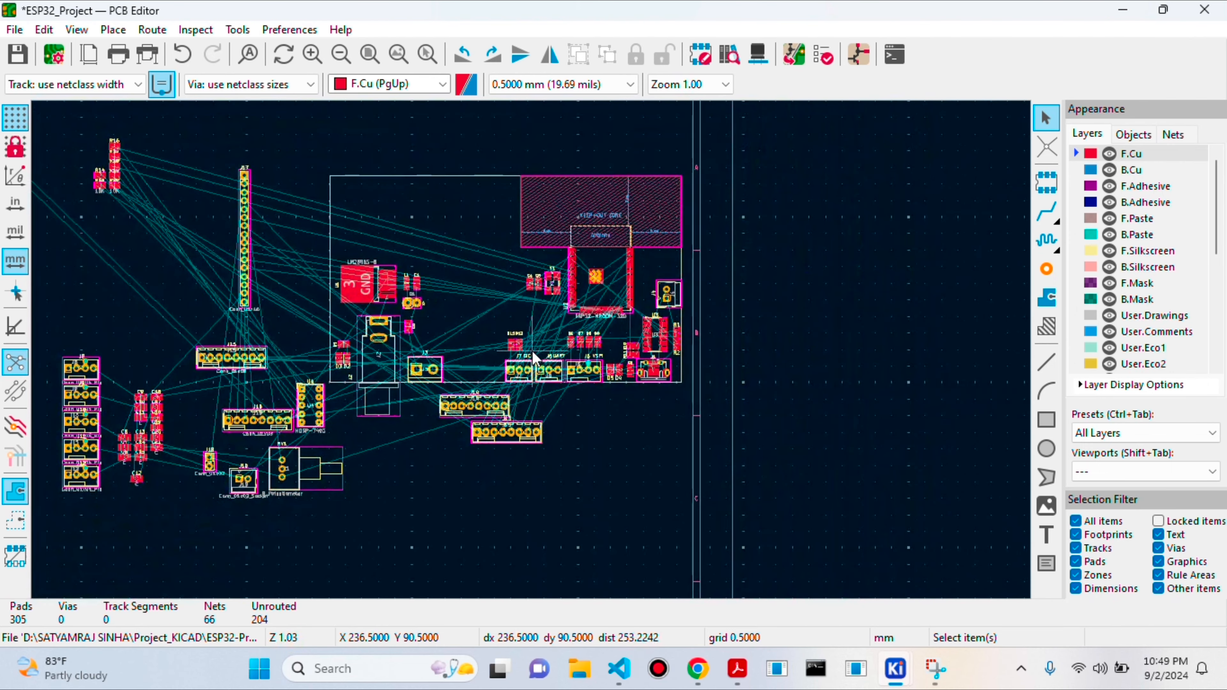
{"action": "scroll", "coordinate": [448, 305], "scroll_direction": "up", "scroll_amount": 1}
{"action": "scroll", "coordinate": [535, 358], "scroll_direction": "up", "scroll_amount": 1}
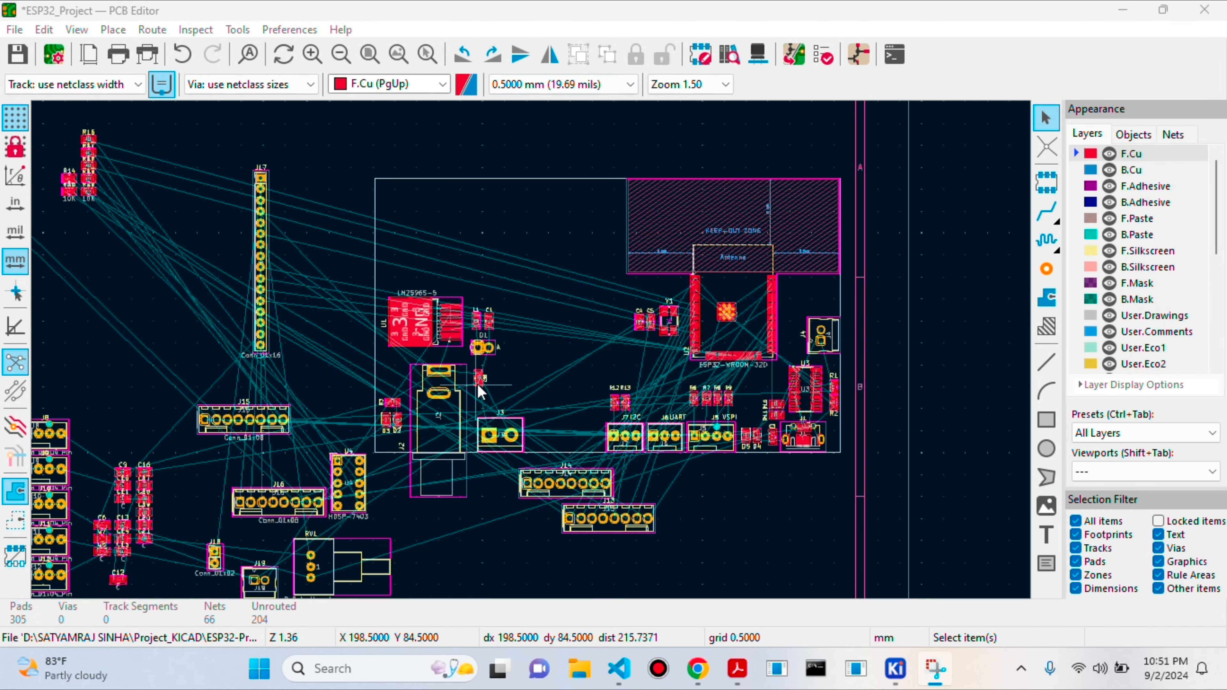
Switch to the Schematic Editor and examine connectors J8 to J12 and J19 in the VCC Output section
{"action": "mouse_move", "coordinate": [899, 674]}
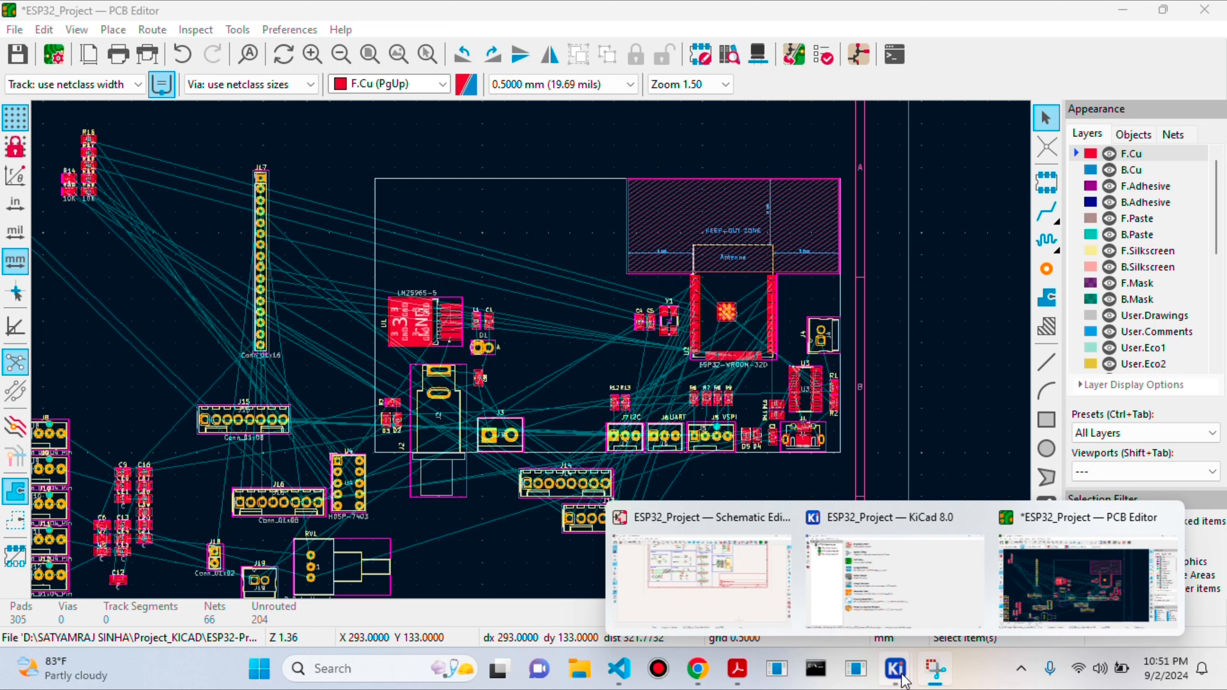
{"action": "left_click", "coordinate": [701, 580]}
{"action": "scroll", "coordinate": [679, 248], "scroll_direction": "down", "scroll_amount": 5}
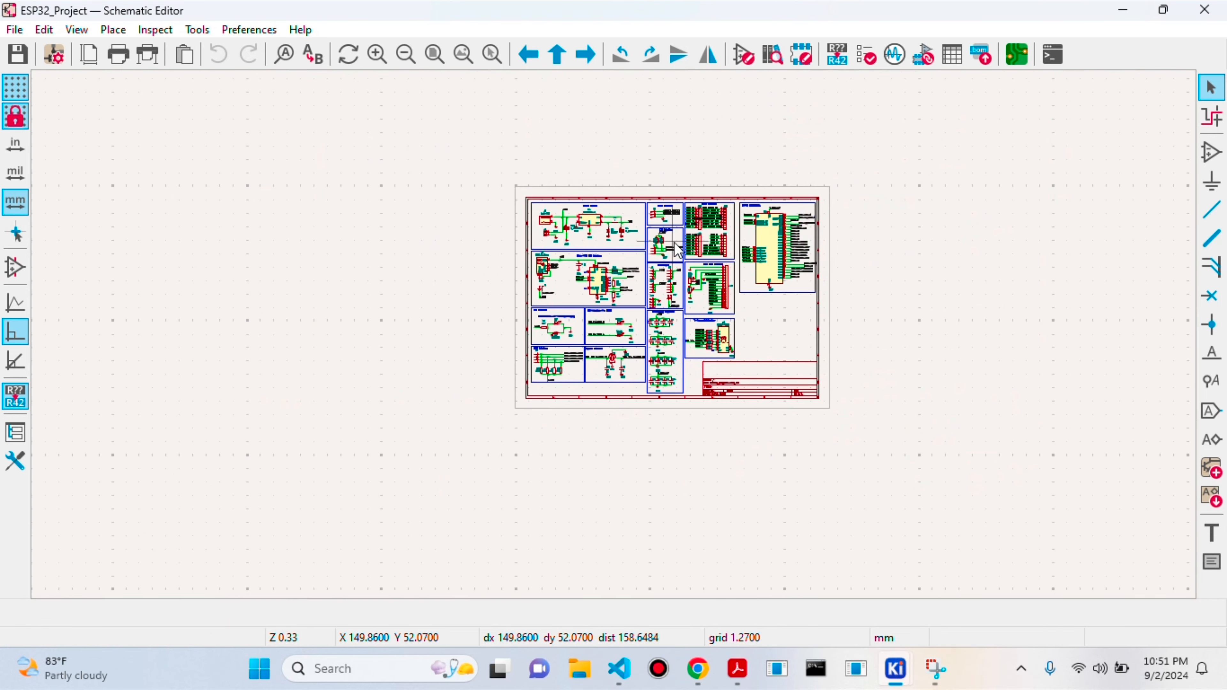
{"action": "scroll", "coordinate": [678, 249], "scroll_direction": "up", "scroll_amount": 5}
{"action": "scroll", "coordinate": [679, 249], "scroll_direction": "down", "scroll_amount": 2}
{"action": "scroll", "coordinate": [620, 344], "scroll_direction": "up", "scroll_amount": 4}
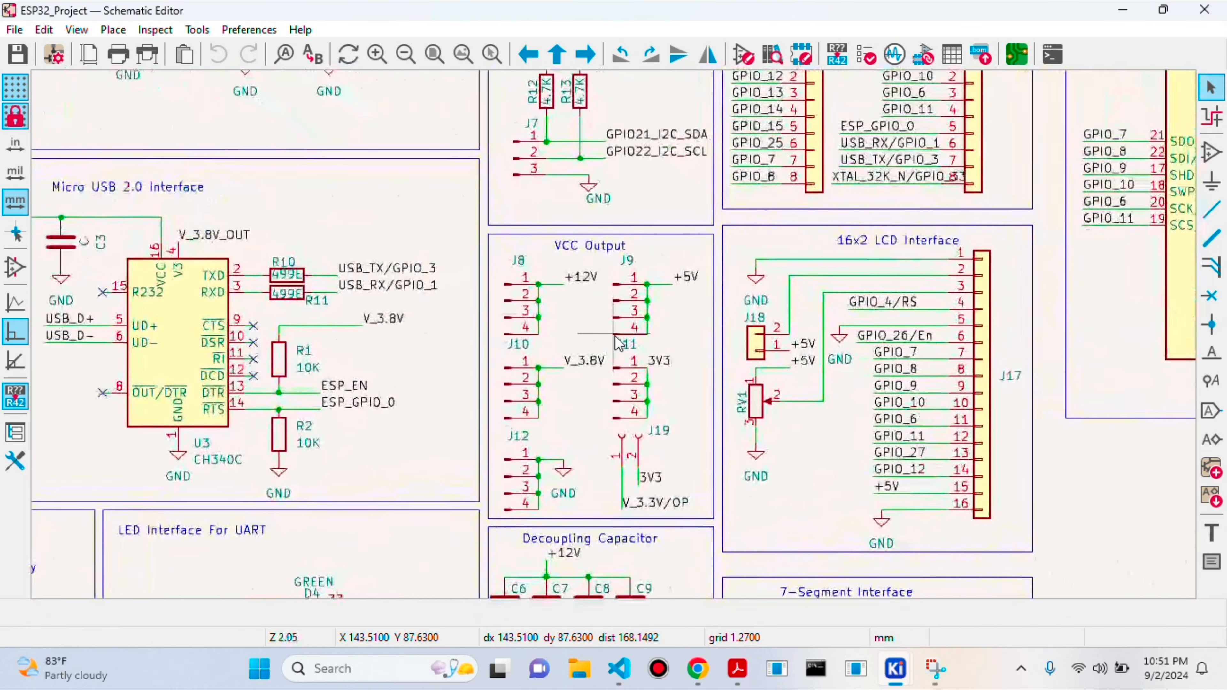
{"action": "scroll", "coordinate": [620, 344], "scroll_direction": "up", "scroll_amount": 1}
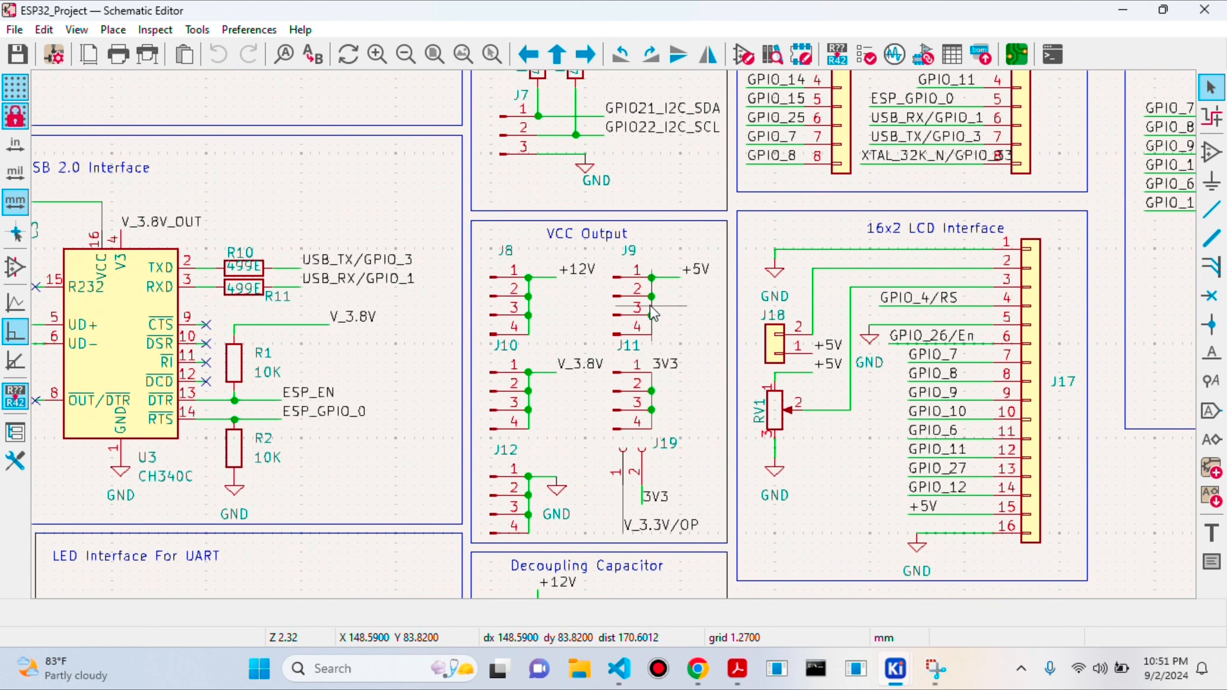
{"action": "scroll", "coordinate": [610, 434], "scroll_direction": "down", "scroll_amount": 2}
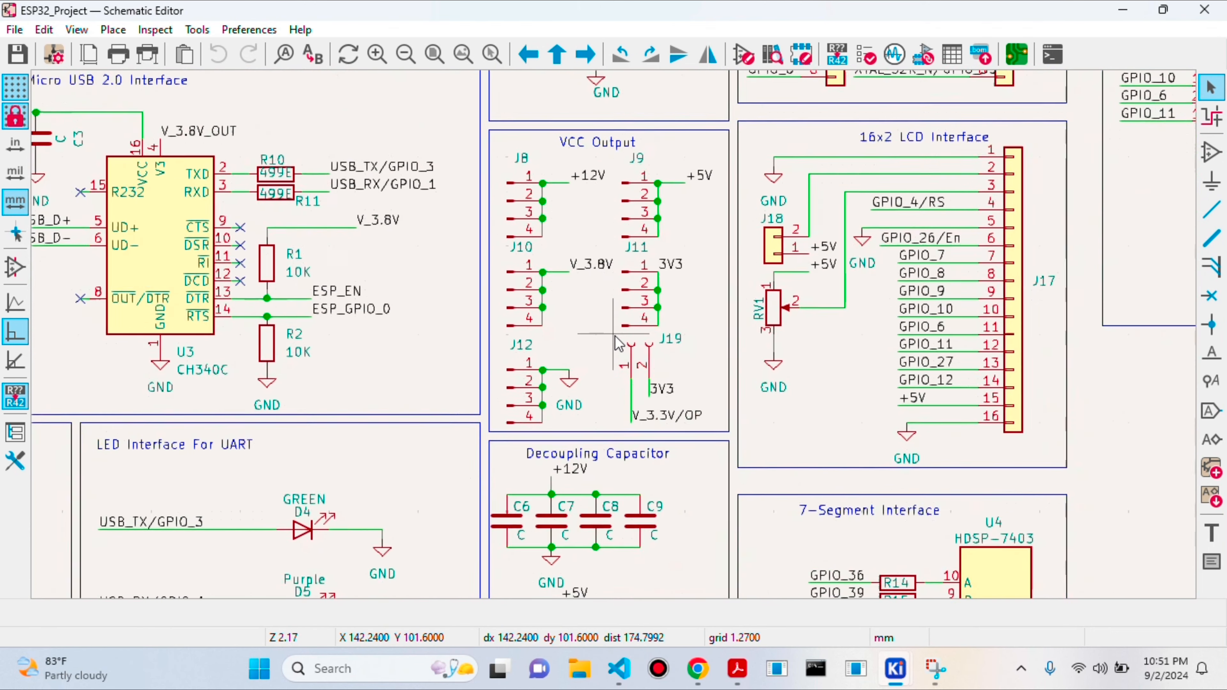
{"action": "scroll", "coordinate": [577, 198], "scroll_direction": "up", "scroll_amount": 3}
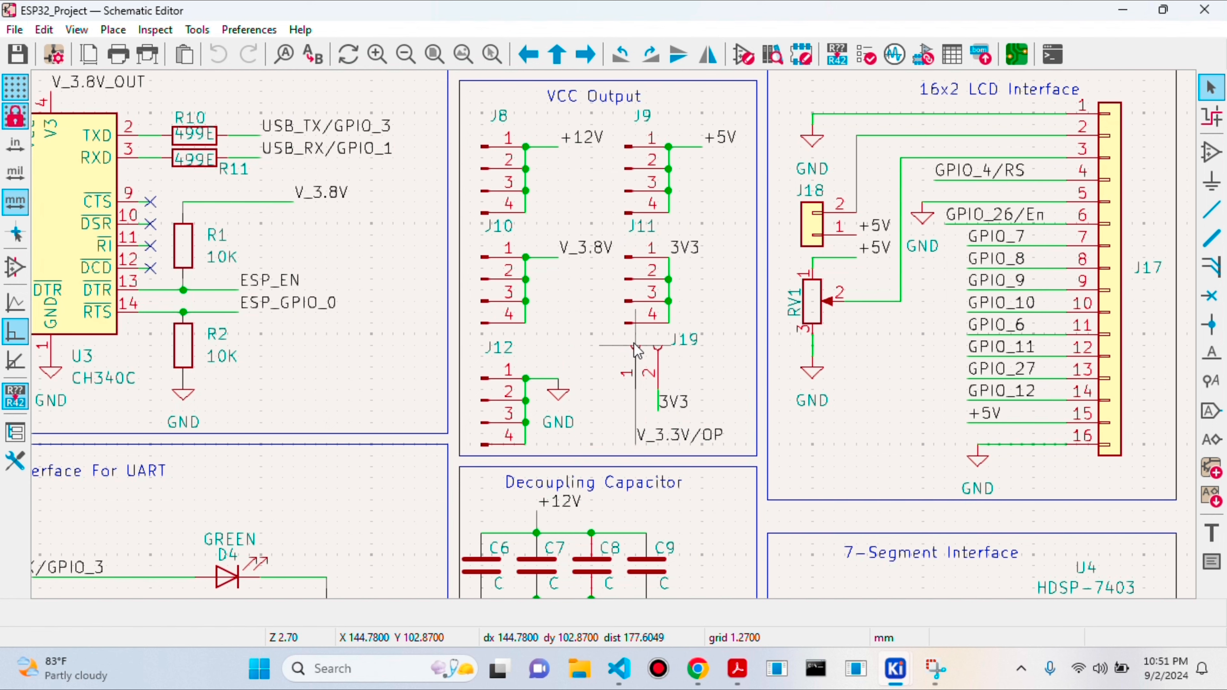
Return to the PCB Editor and search the board for footprint J8
{"action": "mouse_move", "coordinate": [899, 676]}
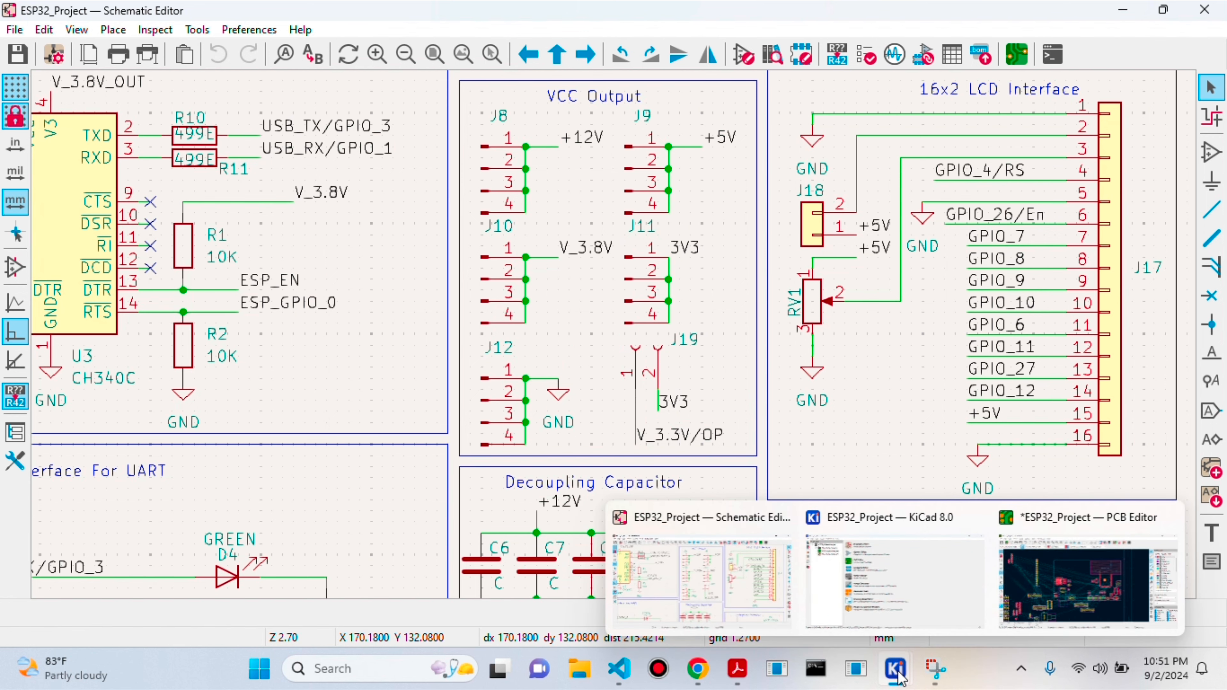
{"action": "left_click", "coordinate": [1018, 585]}
{"action": "scroll", "coordinate": [532, 351], "scroll_direction": "down", "scroll_amount": 1}
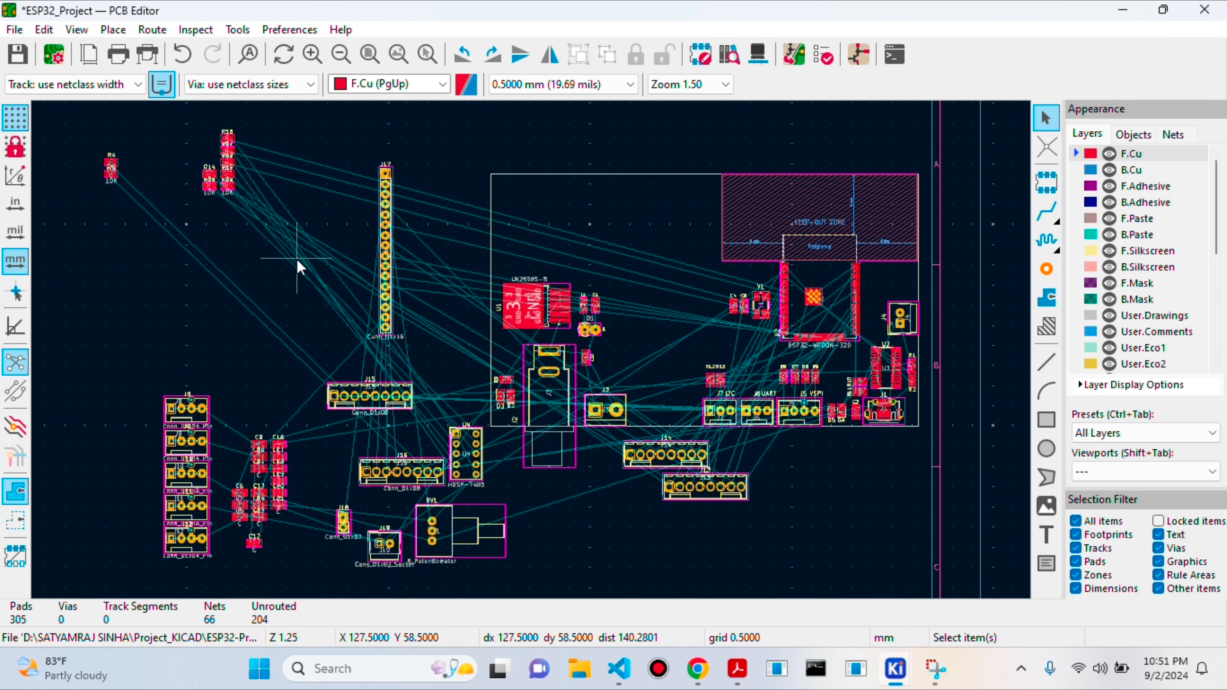
{"action": "key", "text": "ctrl+f"}
{"action": "type", "text": "j8"}
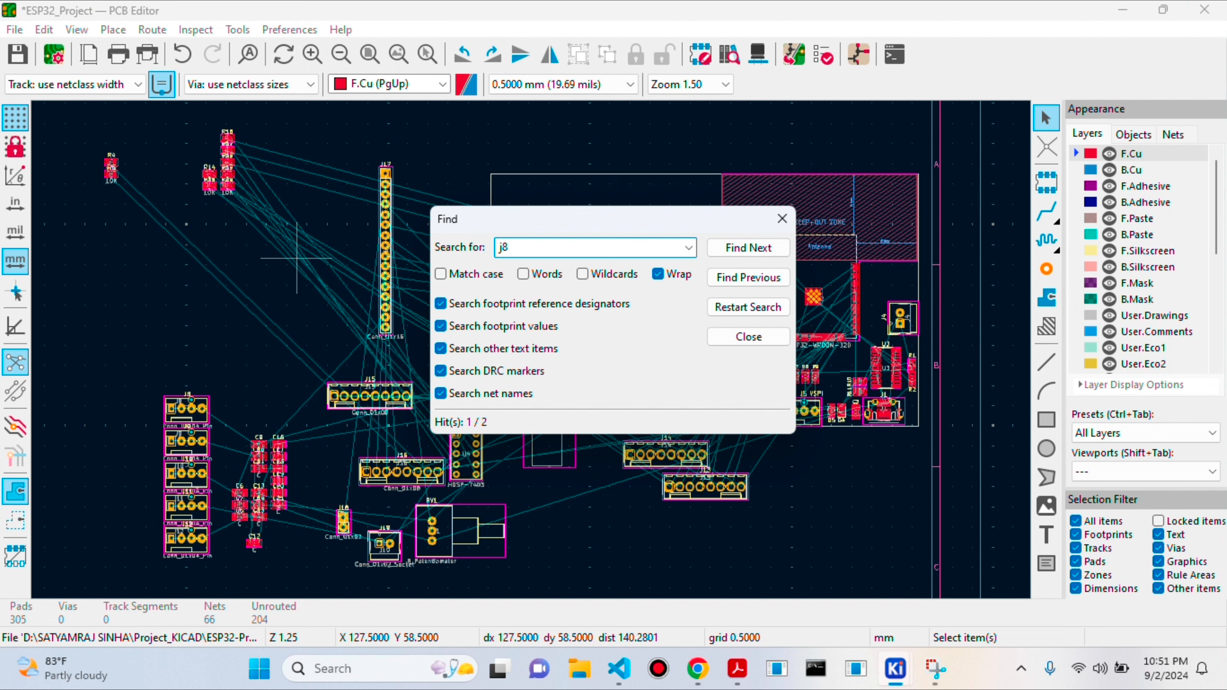
{"action": "key", "text": "Return"}
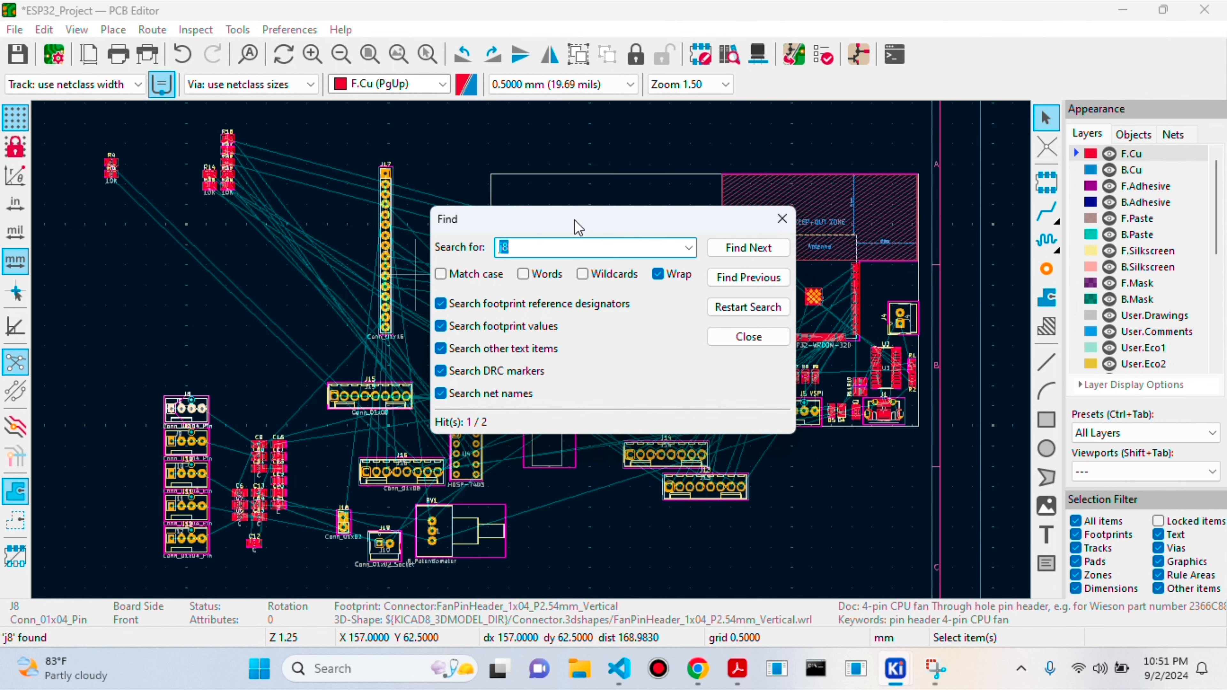
{"action": "left_click_drag", "start_coordinate": [575, 217], "coordinate": [825, 170]}
{"action": "left_click", "coordinate": [990, 194]}
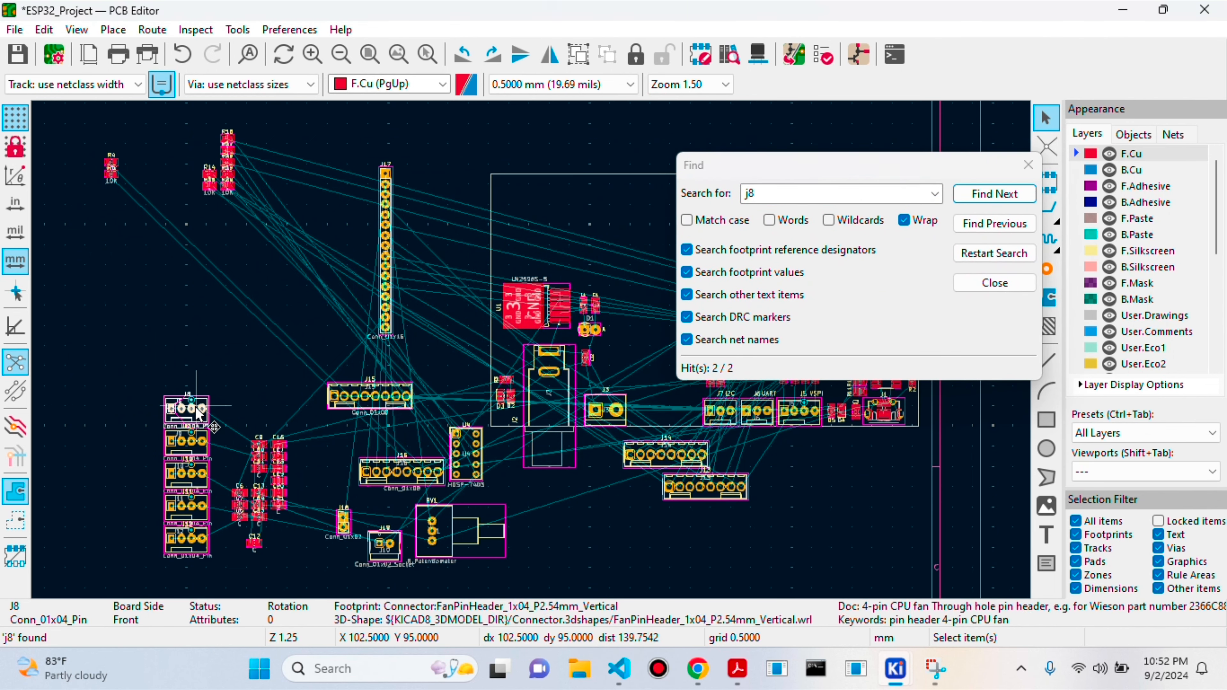
Move connectors J8, J9 and J10 into a row along the board outline's upper edge, starting at its upper-left corner
{"action": "left_click_drag", "start_coordinate": [197, 441], "coordinate": [542, 200]}
{"action": "scroll", "coordinate": [543, 201], "scroll_direction": "up", "scroll_amount": 3}
{"action": "scroll", "coordinate": [532, 352], "scroll_direction": "down", "scroll_amount": 4}
{"action": "scroll", "coordinate": [532, 352], "scroll_direction": "down", "scroll_amount": 1}
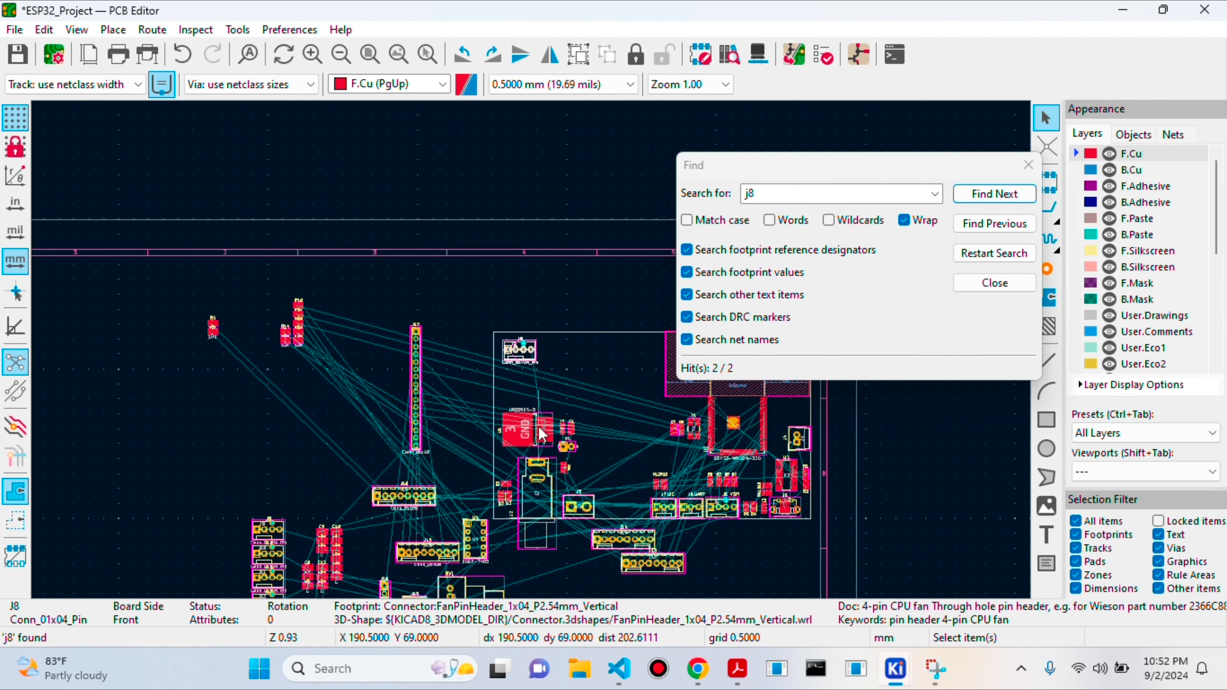
{"action": "scroll", "coordinate": [538, 426], "scroll_direction": "down", "scroll_amount": 2}
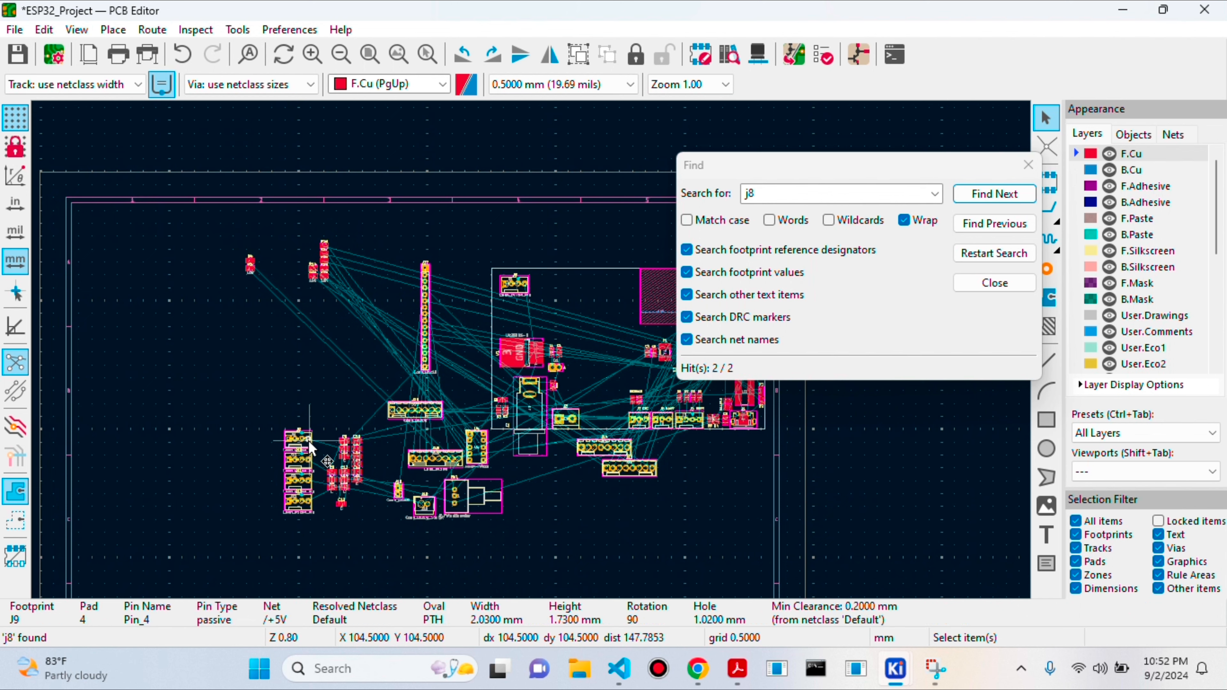
{"action": "left_click_drag", "start_coordinate": [295, 440], "coordinate": [560, 289]}
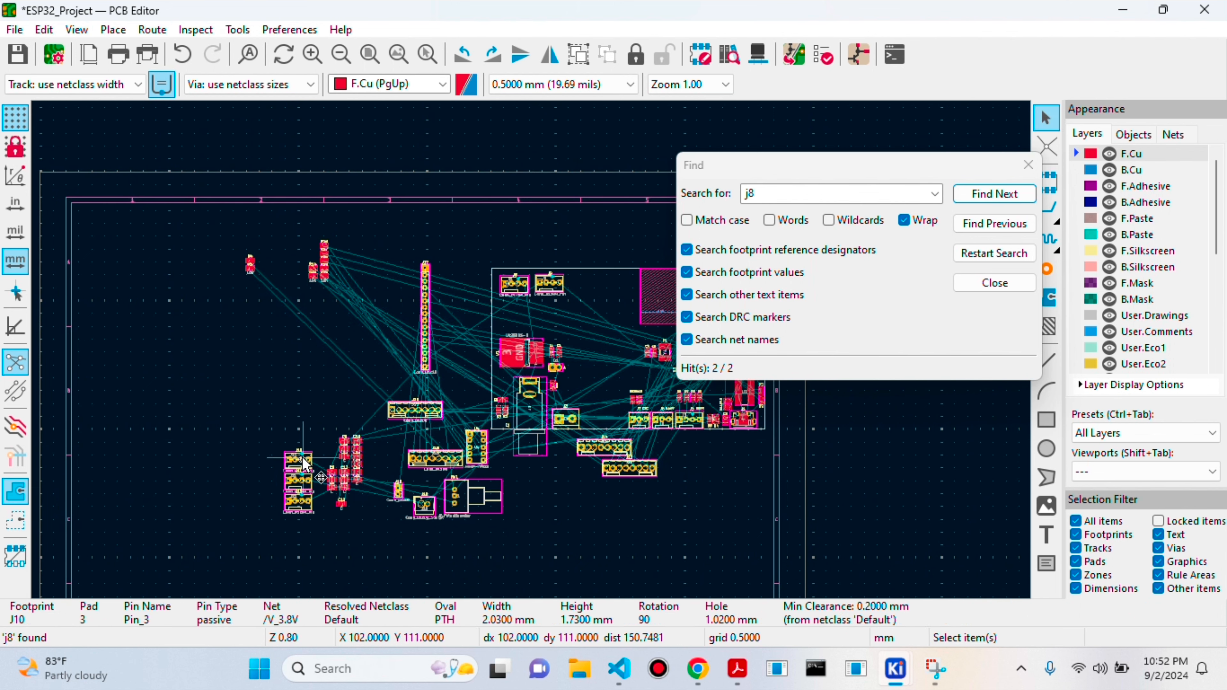
{"action": "left_click_drag", "start_coordinate": [308, 465], "coordinate": [592, 290]}
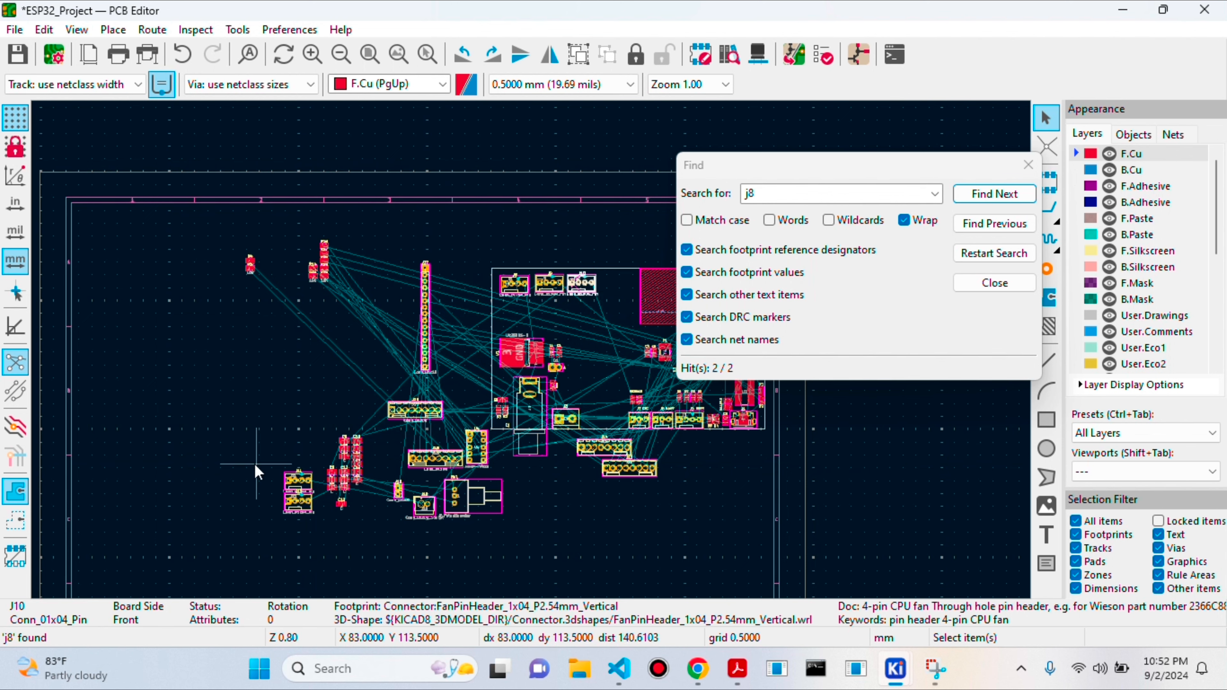
Move connectors J11 and J12 into the board outline, between the J8–J10 row and regulator U1
{"action": "left_click", "coordinate": [295, 480]}
{"action": "left_click_drag", "start_coordinate": [294, 475], "coordinate": [601, 322]}
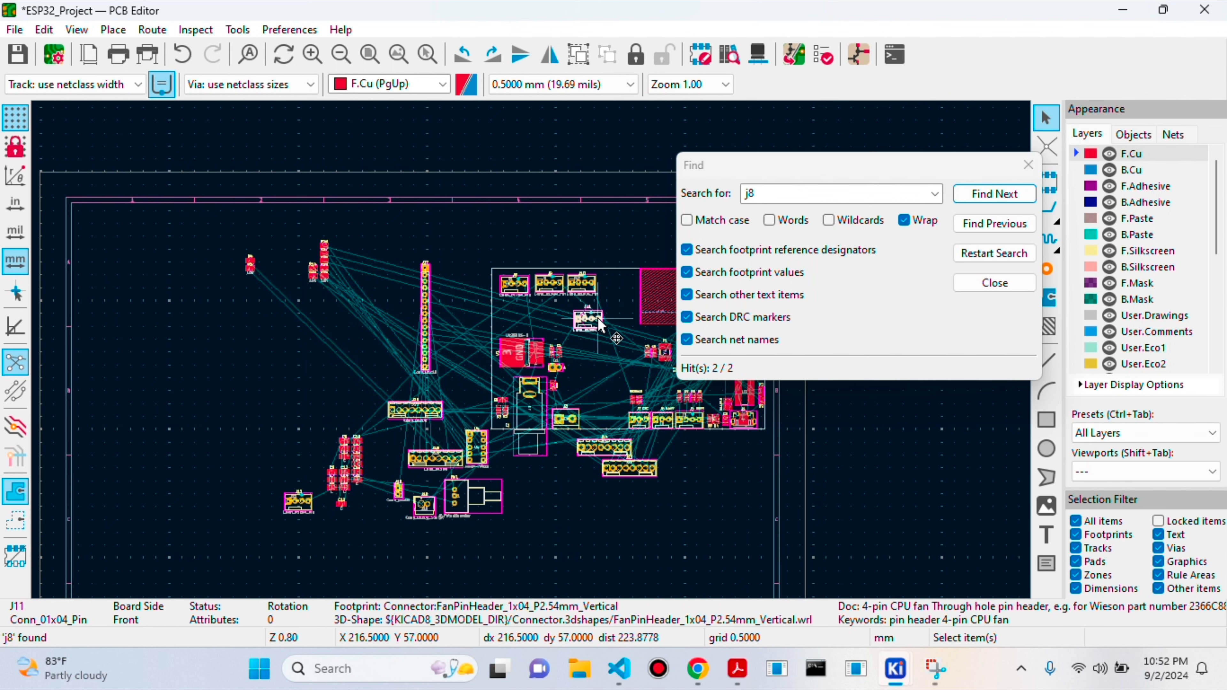
{"action": "left_click", "coordinate": [308, 508]}
{"action": "left_click_drag", "start_coordinate": [307, 508], "coordinate": [551, 319]}
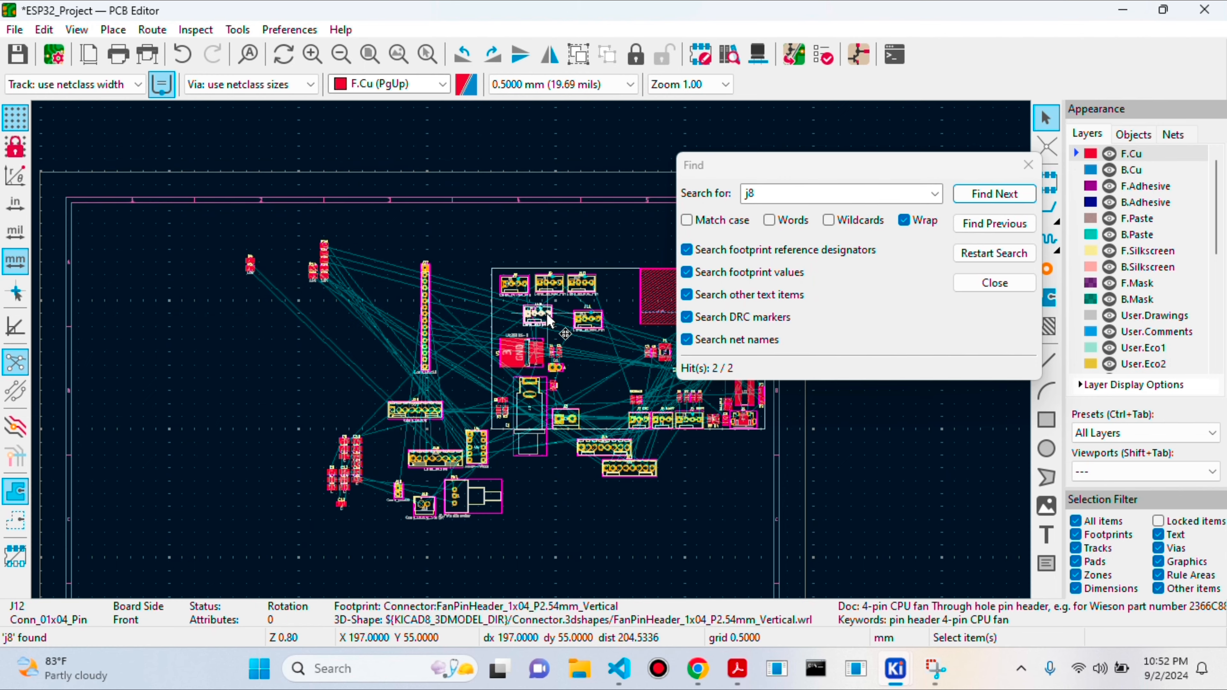
{"action": "scroll", "coordinate": [551, 320], "scroll_direction": "up", "scroll_amount": 4}
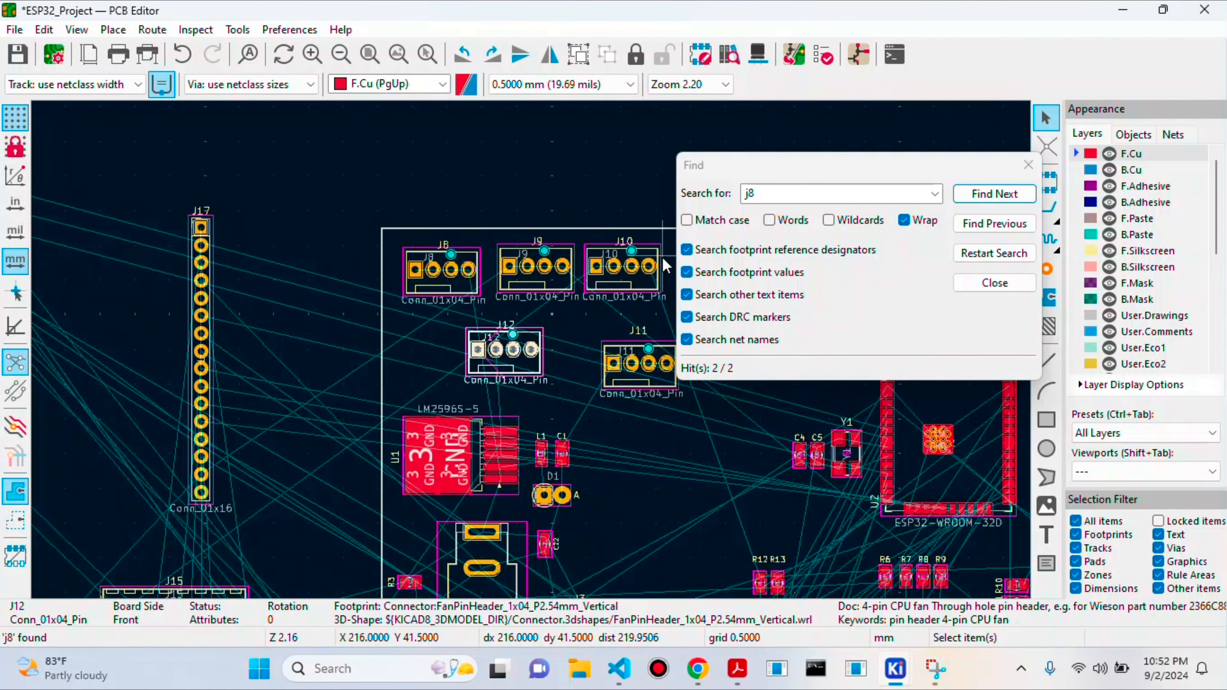
{"action": "scroll", "coordinate": [665, 256], "scroll_direction": "up", "scroll_amount": 1}
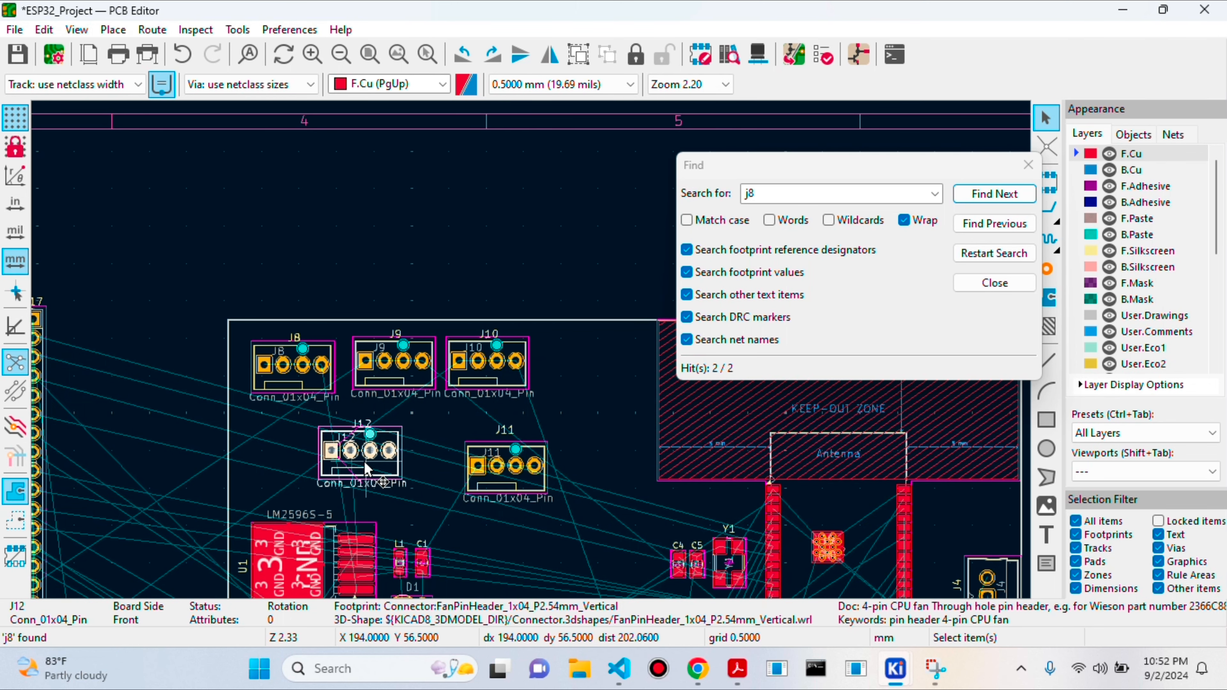
Move the two-pin socket J19 into the board's upper row, between J10 and the antenna keep-out zone
{"action": "scroll", "coordinate": [369, 469], "scroll_direction": "down", "scroll_amount": 3}
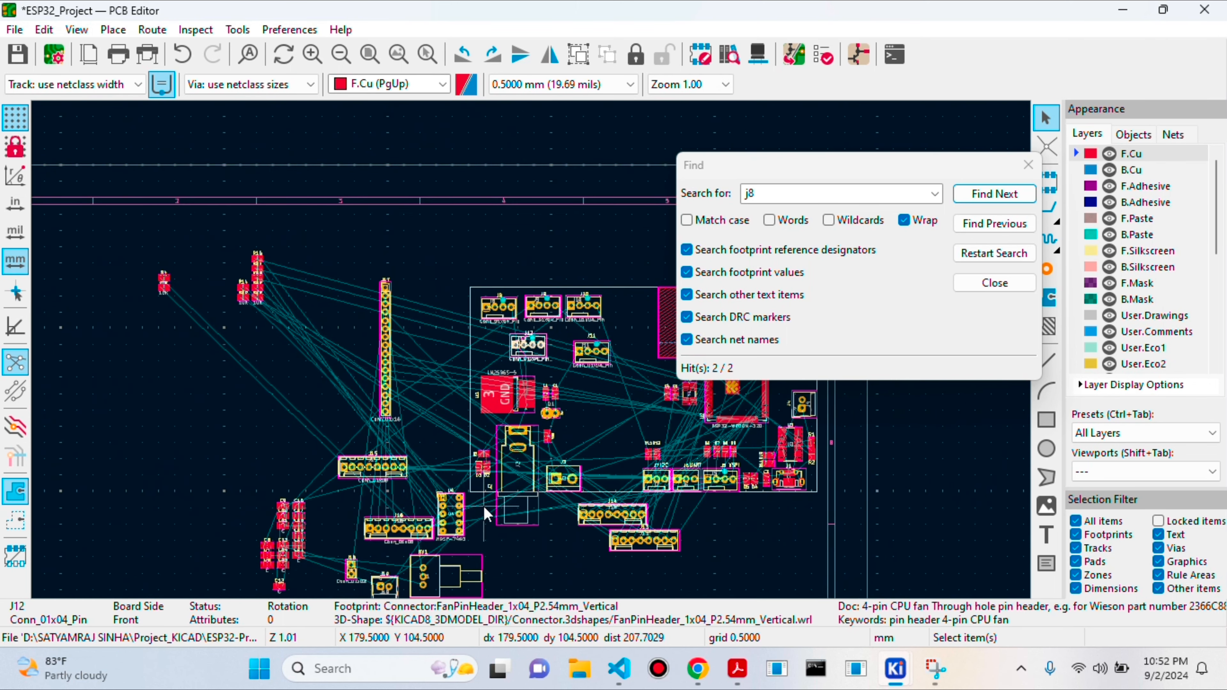
{"action": "scroll", "coordinate": [400, 566], "scroll_direction": "up", "scroll_amount": 1}
{"action": "scroll", "coordinate": [532, 351], "scroll_direction": "up", "scroll_amount": 3}
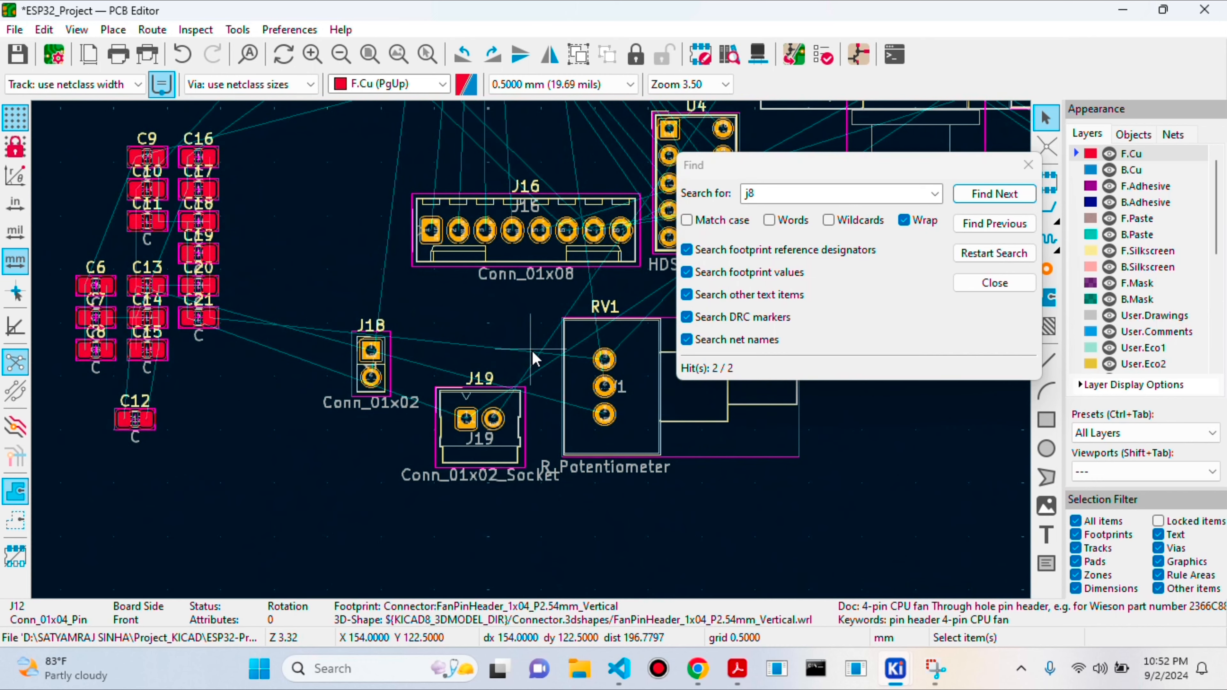
{"action": "left_click_drag", "start_coordinate": [499, 458], "coordinate": [881, 430]}
{"action": "scroll", "coordinate": [881, 430], "scroll_direction": "down", "scroll_amount": 3}
{"action": "scroll", "coordinate": [533, 356], "scroll_direction": "down", "scroll_amount": 2}
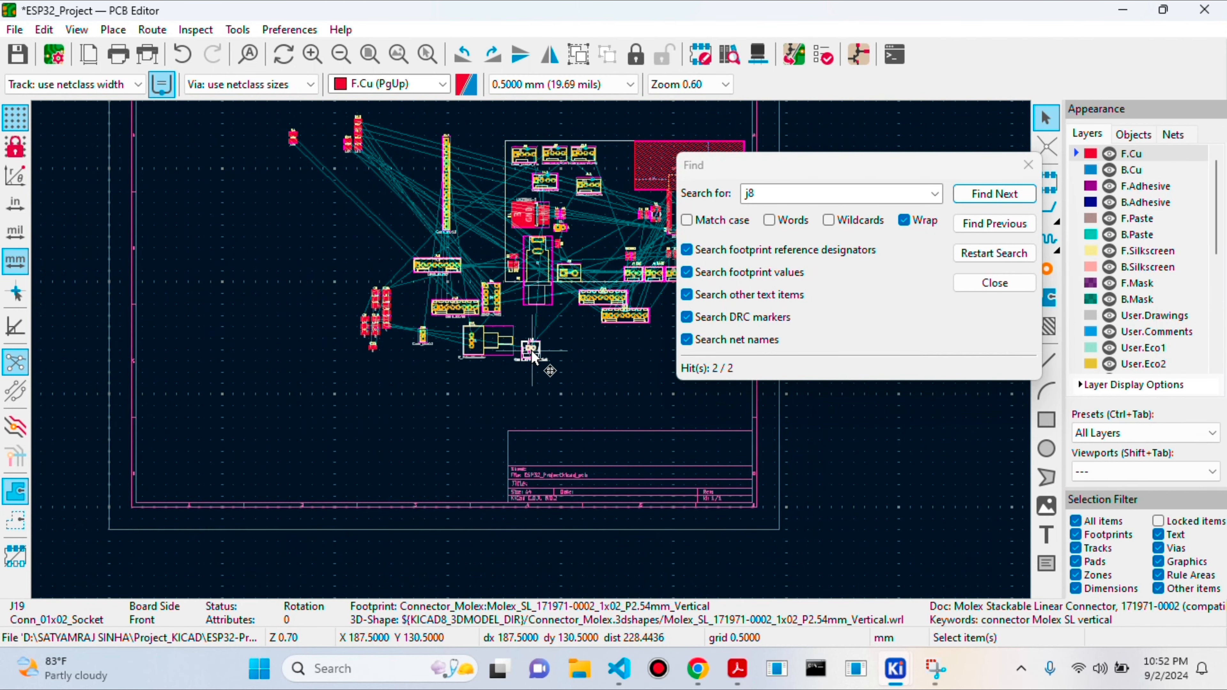
{"action": "scroll", "coordinate": [532, 357], "scroll_direction": "up", "scroll_amount": 5}
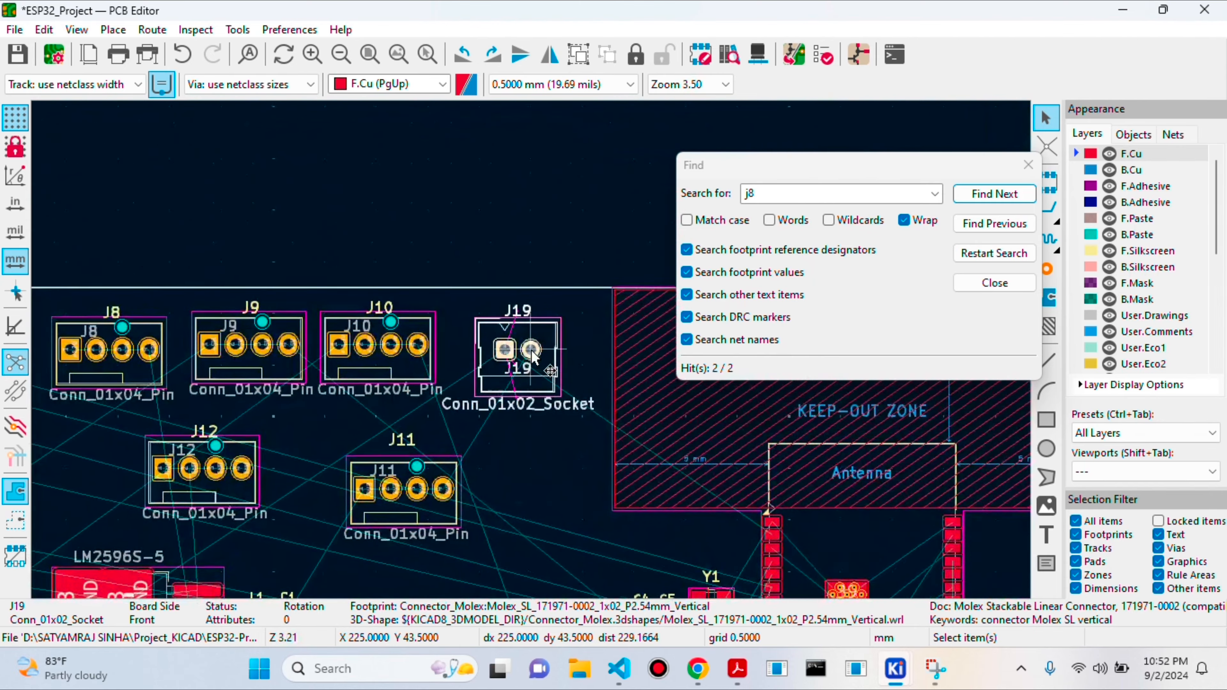
Delete the value texts below connectors J8, J9, J10 and J19
{"action": "left_click", "coordinate": [137, 399]}
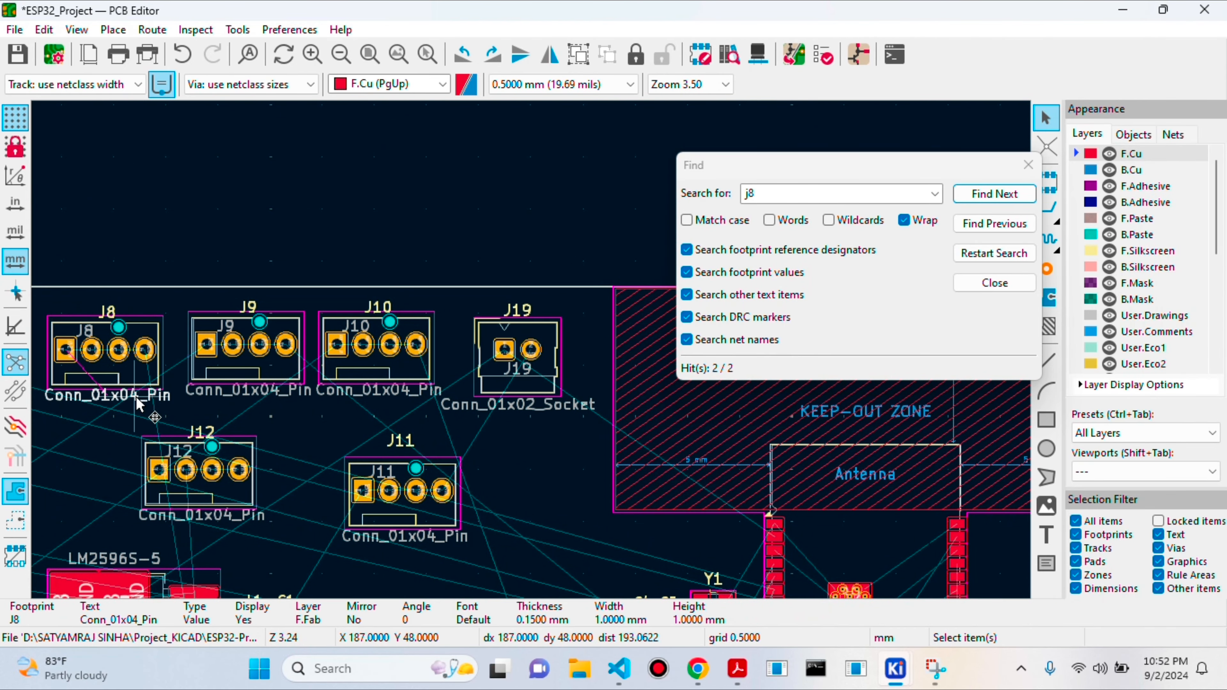
{"action": "key", "text": "Delete"}
{"action": "left_click", "coordinate": [202, 394]}
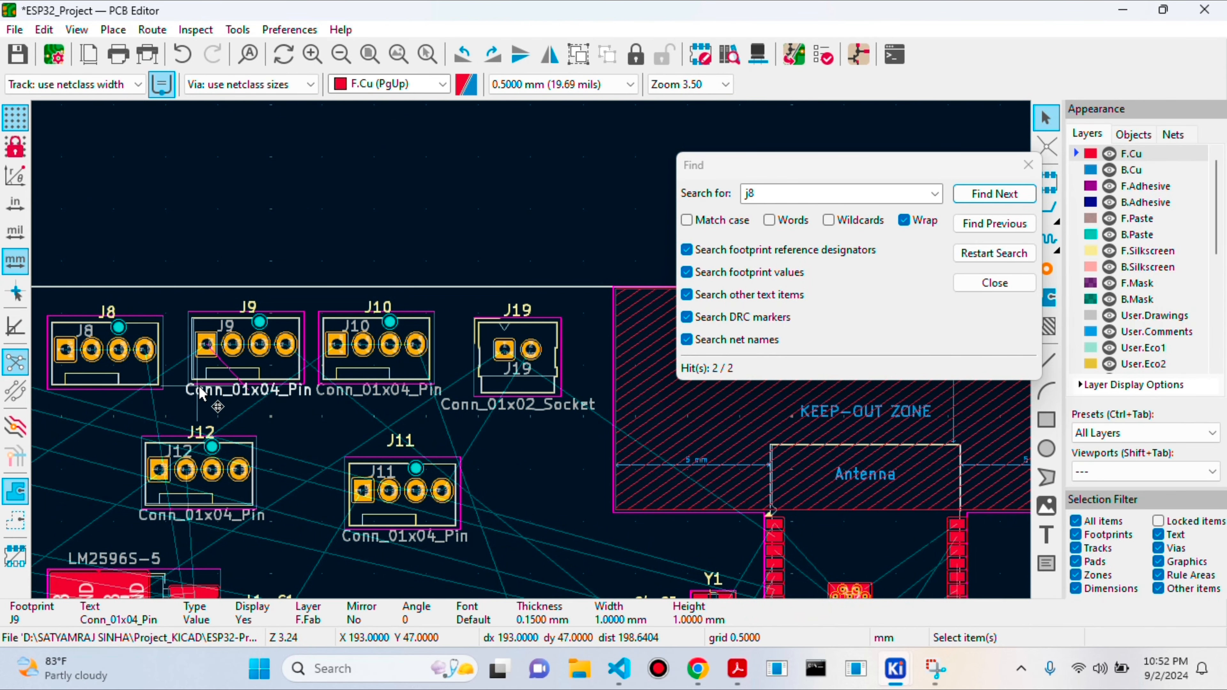
{"action": "key", "text": "Delete"}
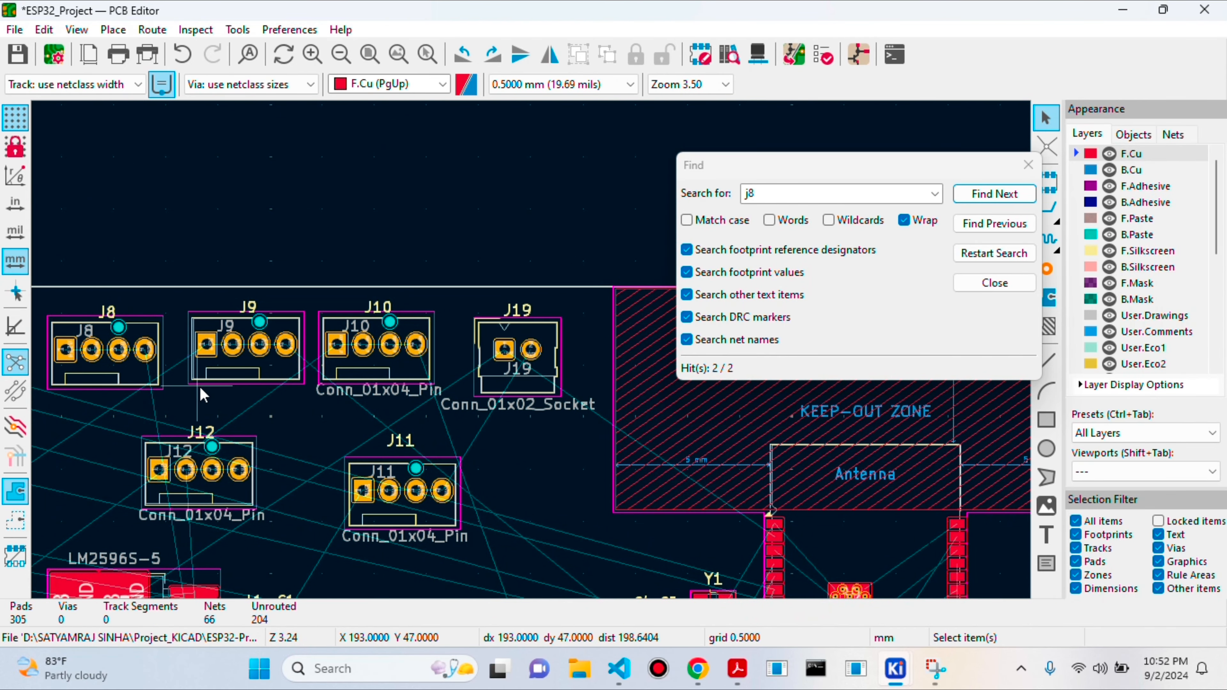
{"action": "left_click", "coordinate": [326, 391]}
{"action": "key", "text": "Delete"}
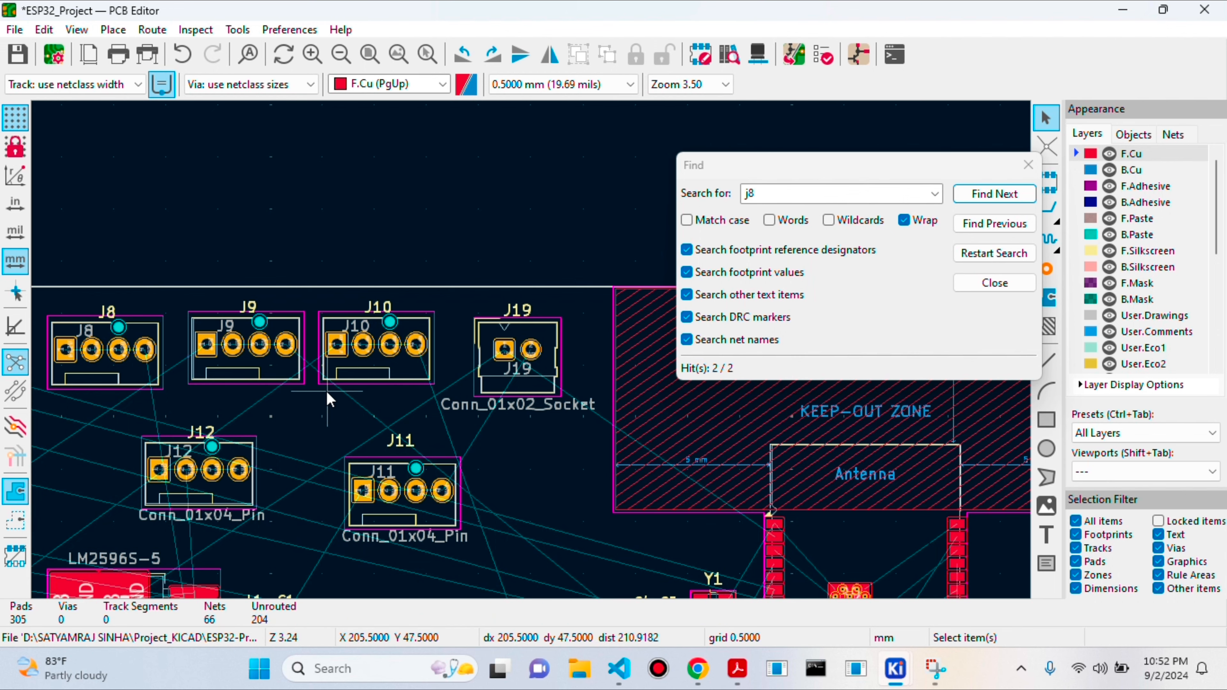
{"action": "left_click", "coordinate": [458, 405]}
{"action": "key", "text": "Delete"}
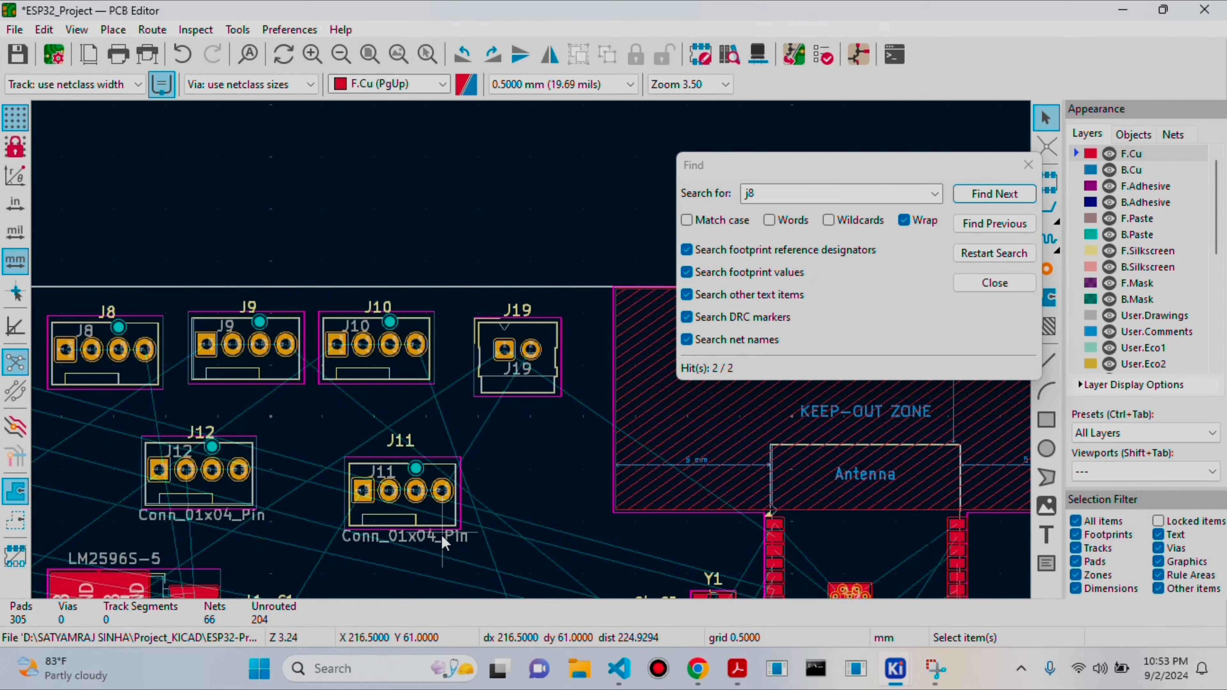
Delete the value texts below connectors J11 and J12
{"action": "left_click", "coordinate": [444, 538]}
{"action": "key", "text": "Delete"}
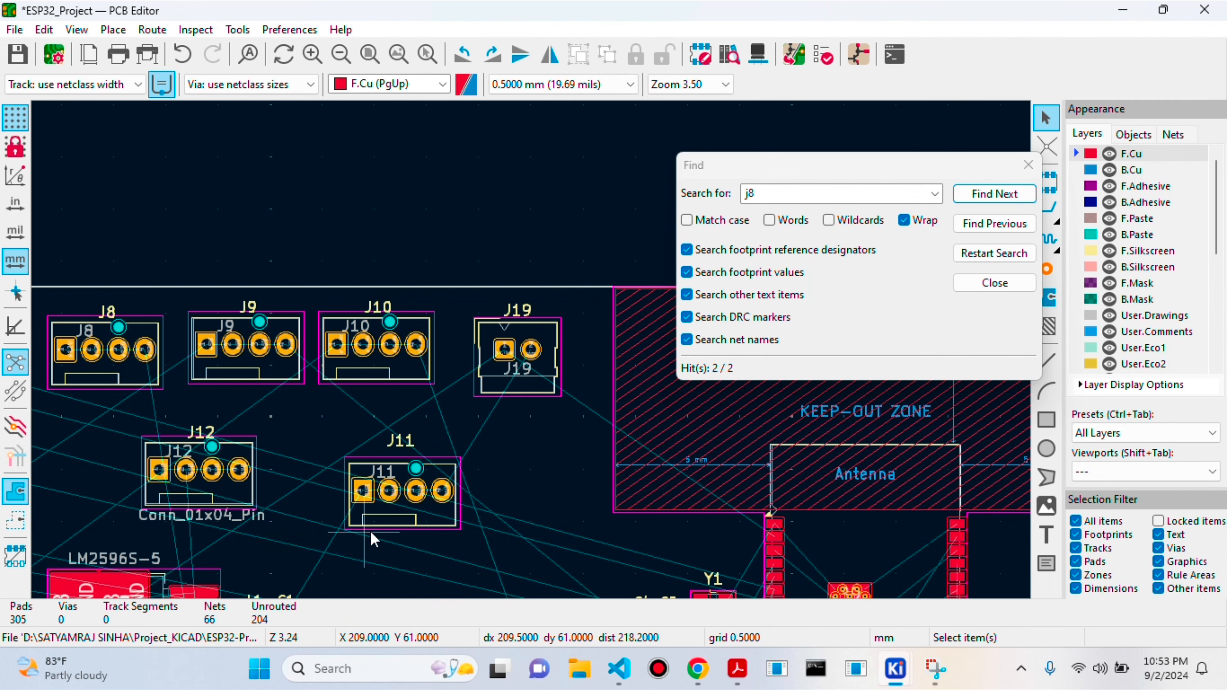
{"action": "left_click", "coordinate": [211, 521]}
{"action": "key", "text": "Delete"}
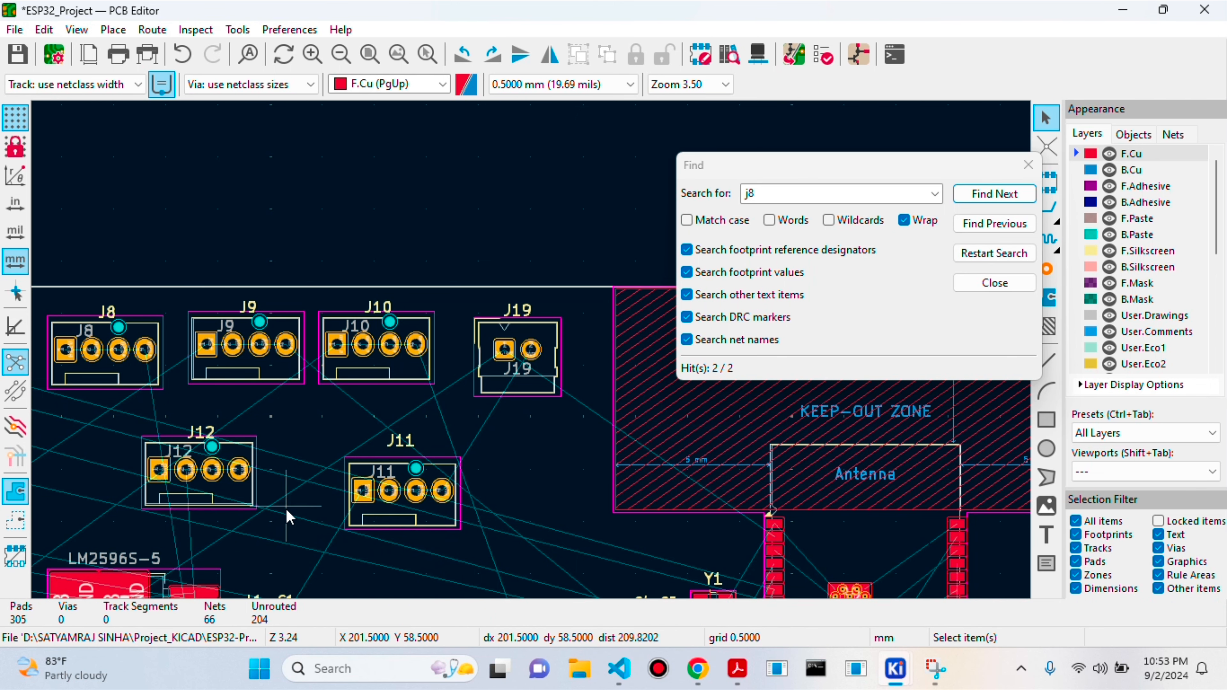
Move connector J8 up against the board outline's upper edge, near its upper-left corner
{"action": "scroll", "coordinate": [286, 507], "scroll_direction": "down", "scroll_amount": 1}
{"action": "scroll", "coordinate": [307, 366], "scroll_direction": "up", "scroll_amount": 3}
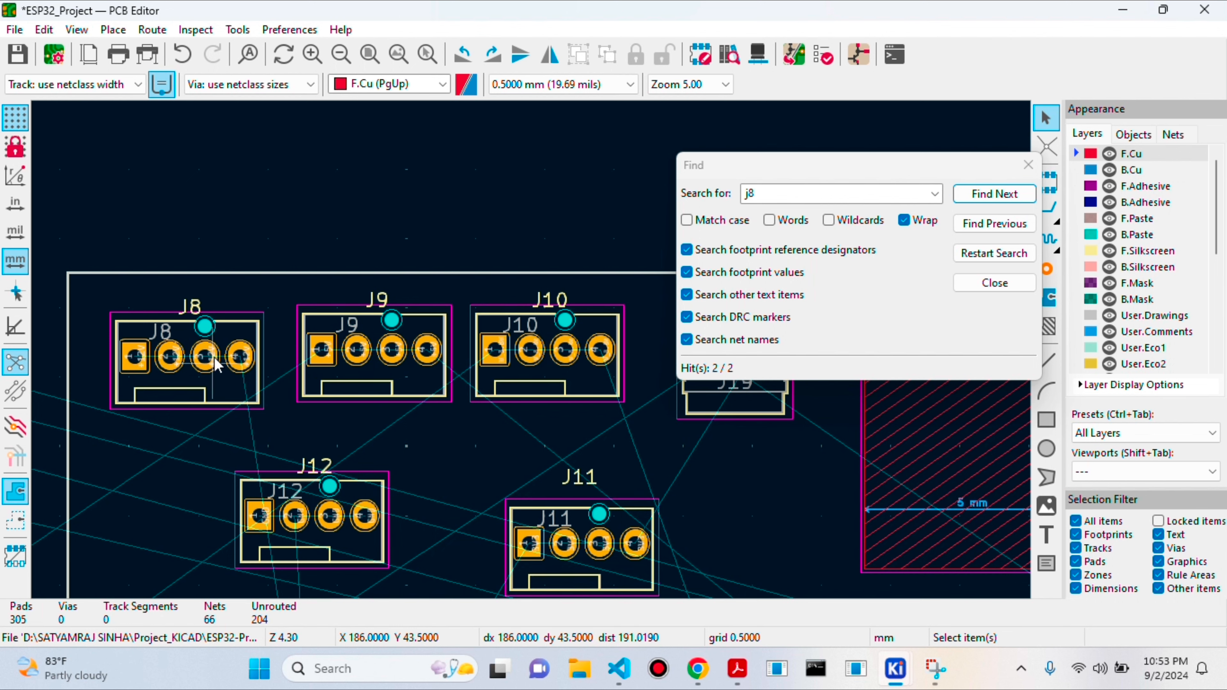
{"action": "left_click", "coordinate": [210, 387]}
{"action": "key", "text": "m"}
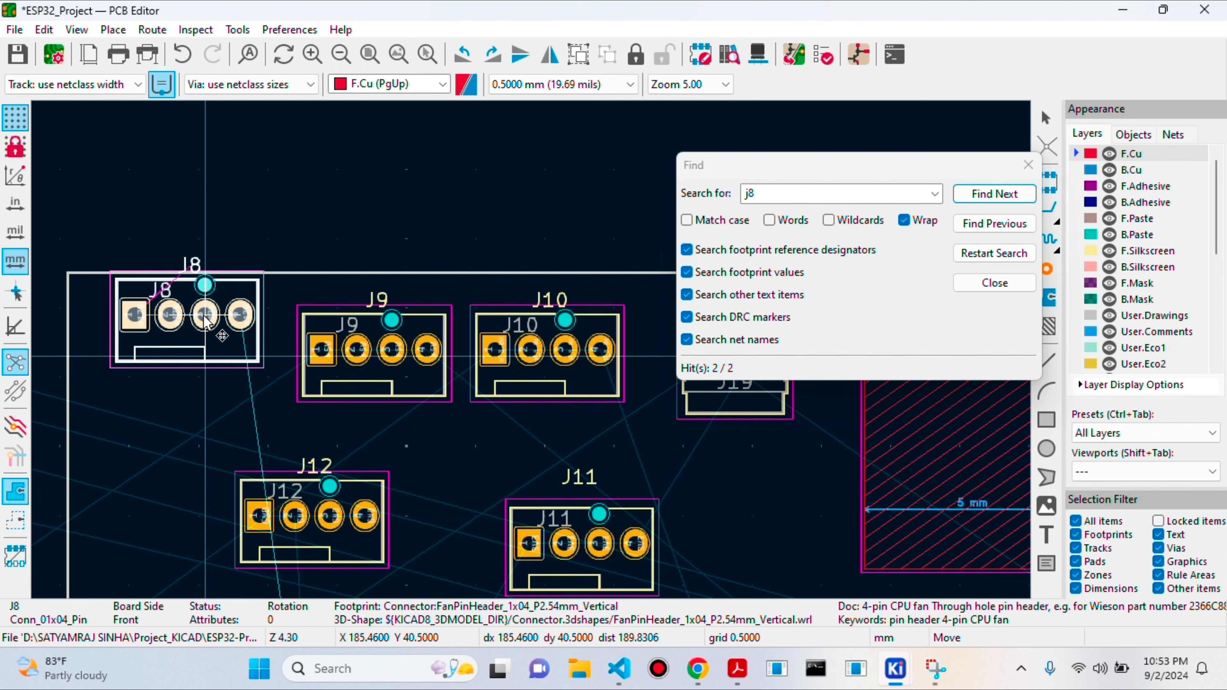
{"action": "left_click", "coordinate": [205, 322]}
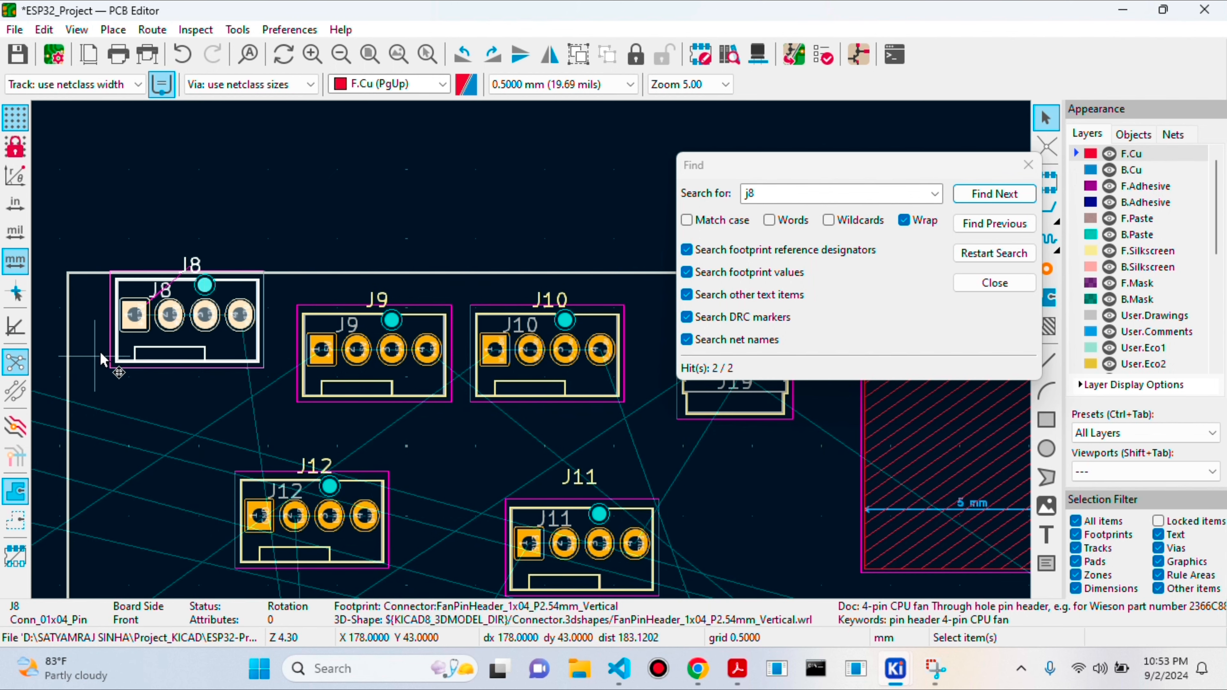
Examine the board outline's dimensions and the overall placement of the parts inside and around it
{"action": "left_click", "coordinate": [66, 376]}
{"action": "scroll", "coordinate": [66, 378], "scroll_direction": "down", "scroll_amount": 1}
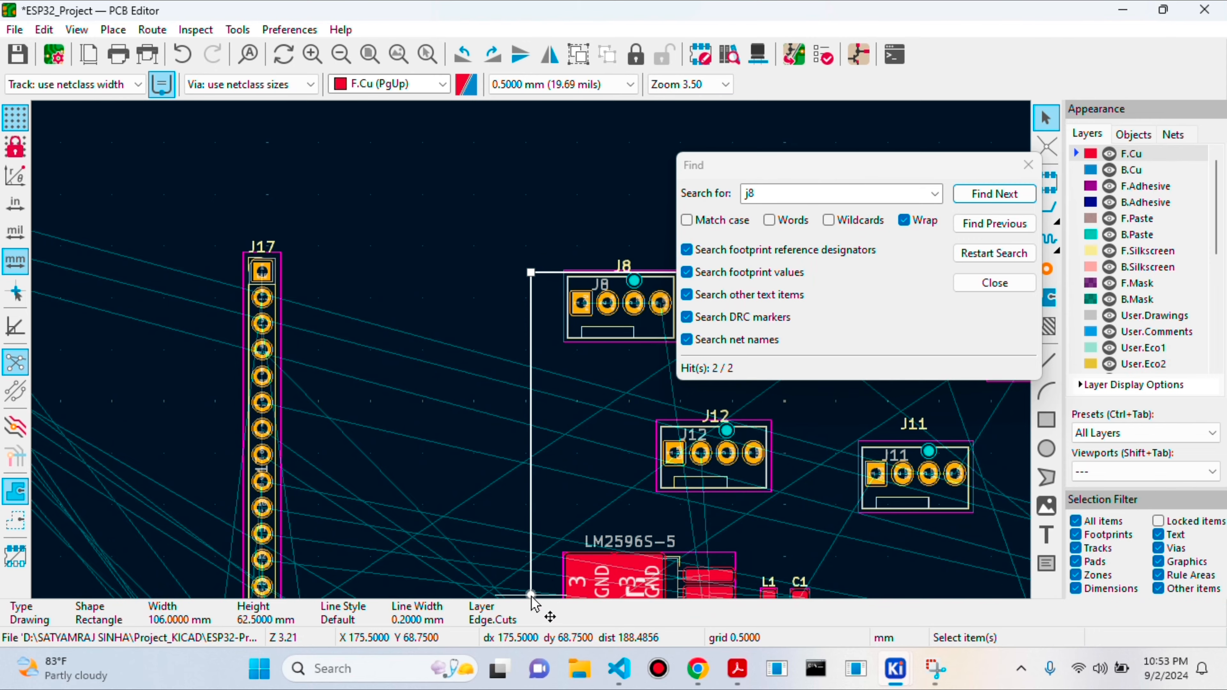
{"action": "scroll", "coordinate": [532, 599], "scroll_direction": "down", "scroll_amount": 5}
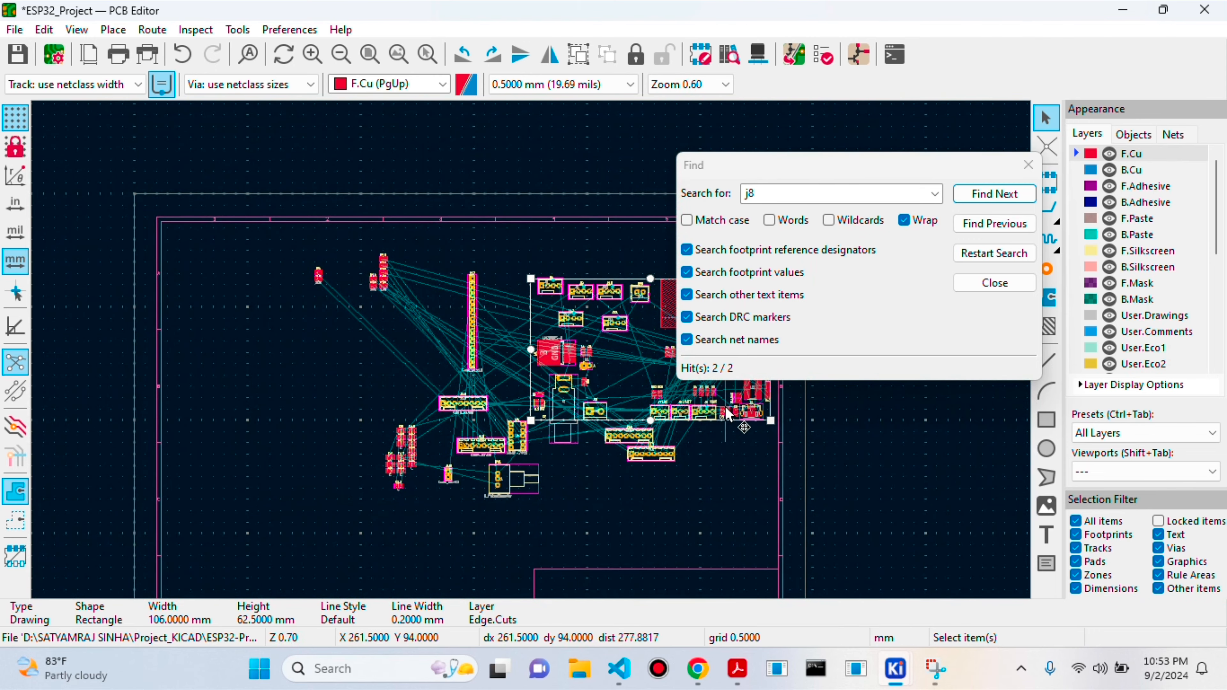
{"action": "scroll", "coordinate": [533, 353], "scroll_direction": "up", "scroll_amount": 3}
{"action": "scroll", "coordinate": [533, 358], "scroll_direction": "up", "scroll_amount": 2}
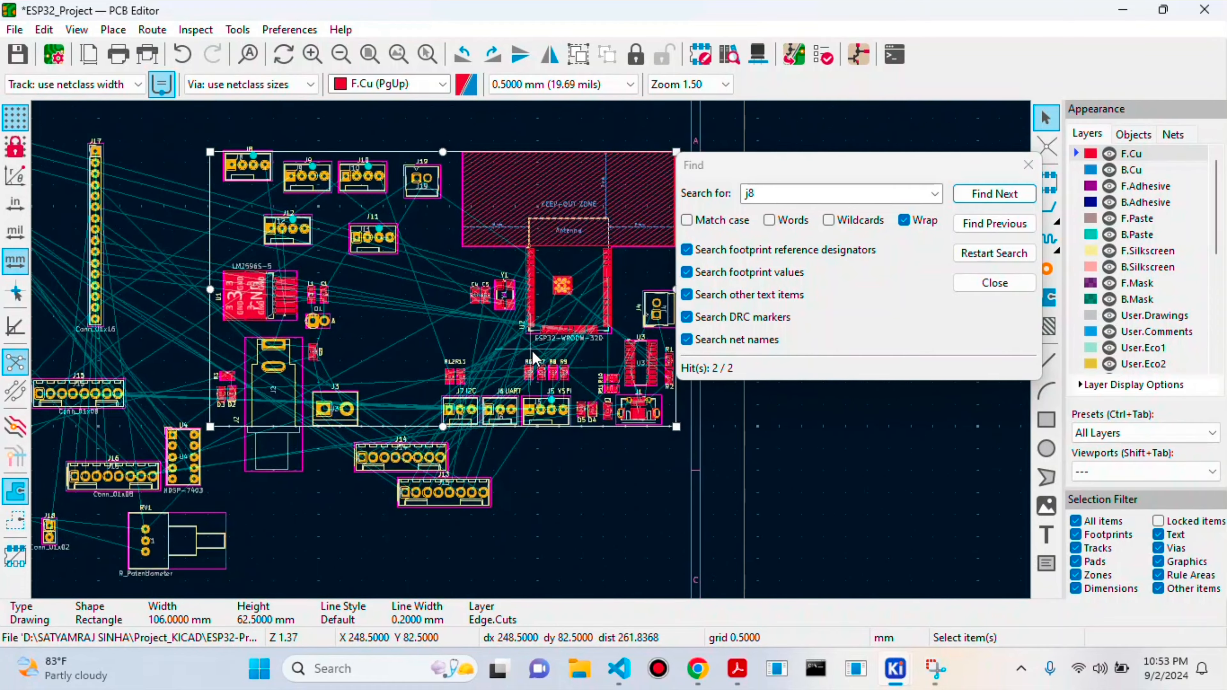
{"action": "scroll", "coordinate": [532, 351], "scroll_direction": "down", "scroll_amount": 2}
{"action": "scroll", "coordinate": [532, 351], "scroll_direction": "up", "scroll_amount": 2}
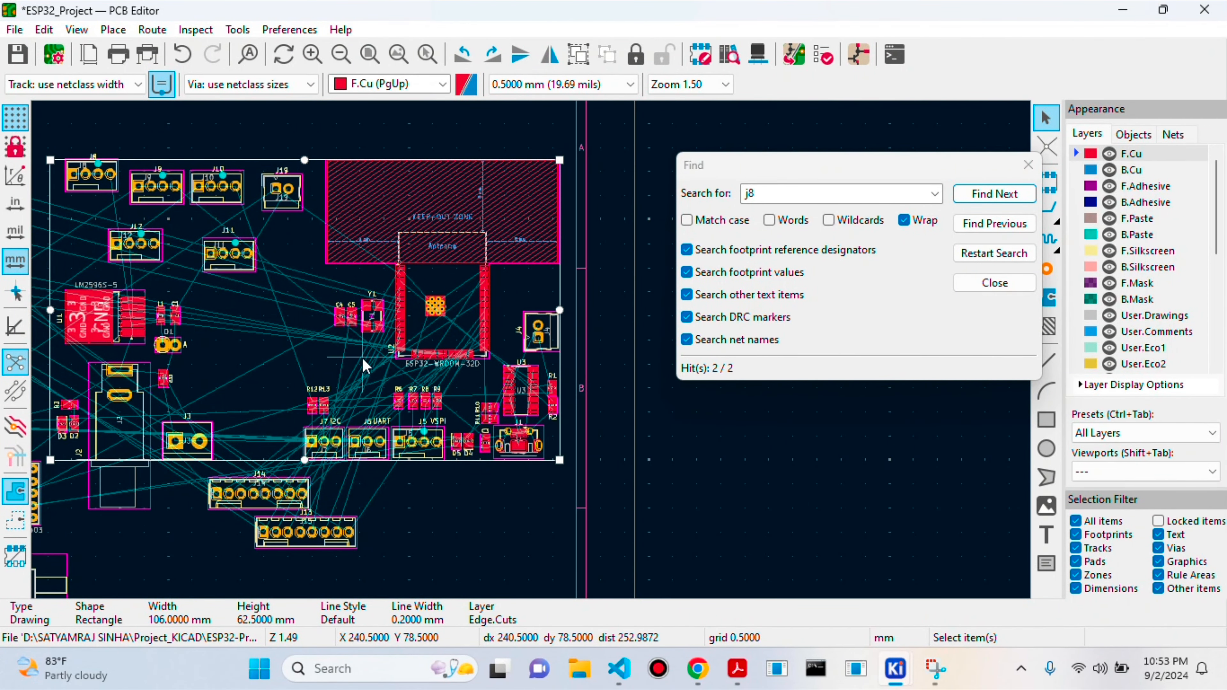
{"action": "scroll", "coordinate": [94, 177], "scroll_direction": "up", "scroll_amount": 4}
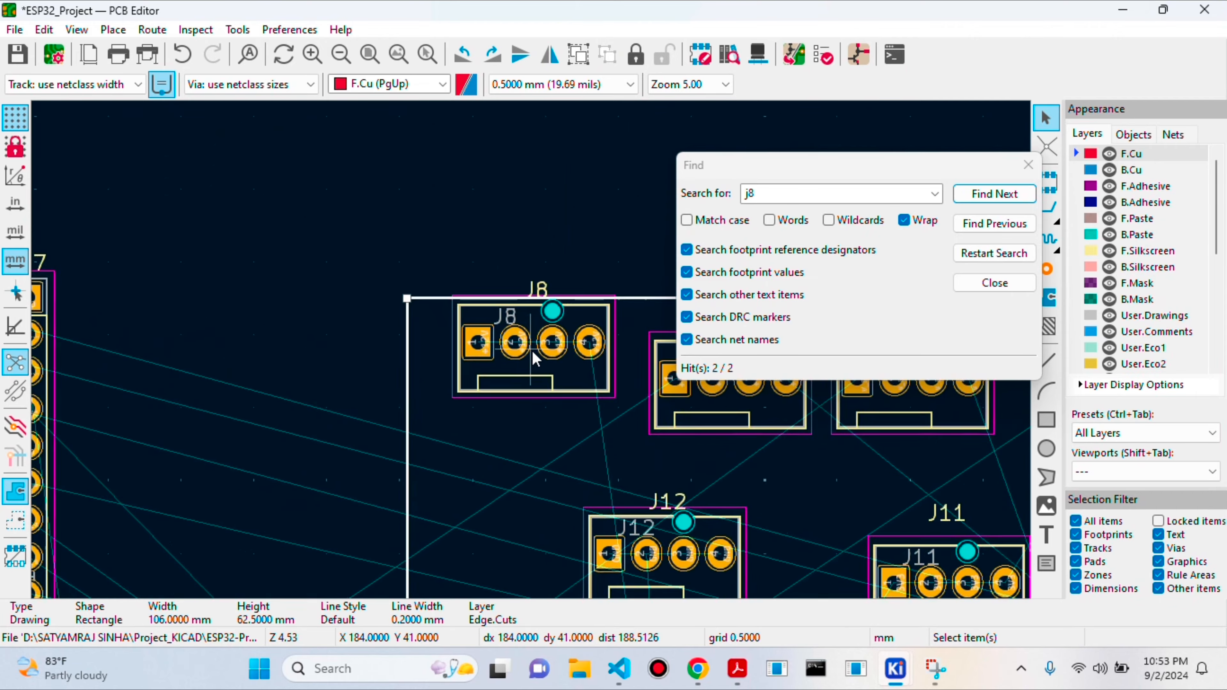
Move connectors J9 and J10 up against the board's upper edge, closely spaced in a row beside J8
{"action": "scroll", "coordinate": [531, 349], "scroll_direction": "down", "scroll_amount": 5}
{"action": "scroll", "coordinate": [592, 349], "scroll_direction": "up", "scroll_amount": 4}
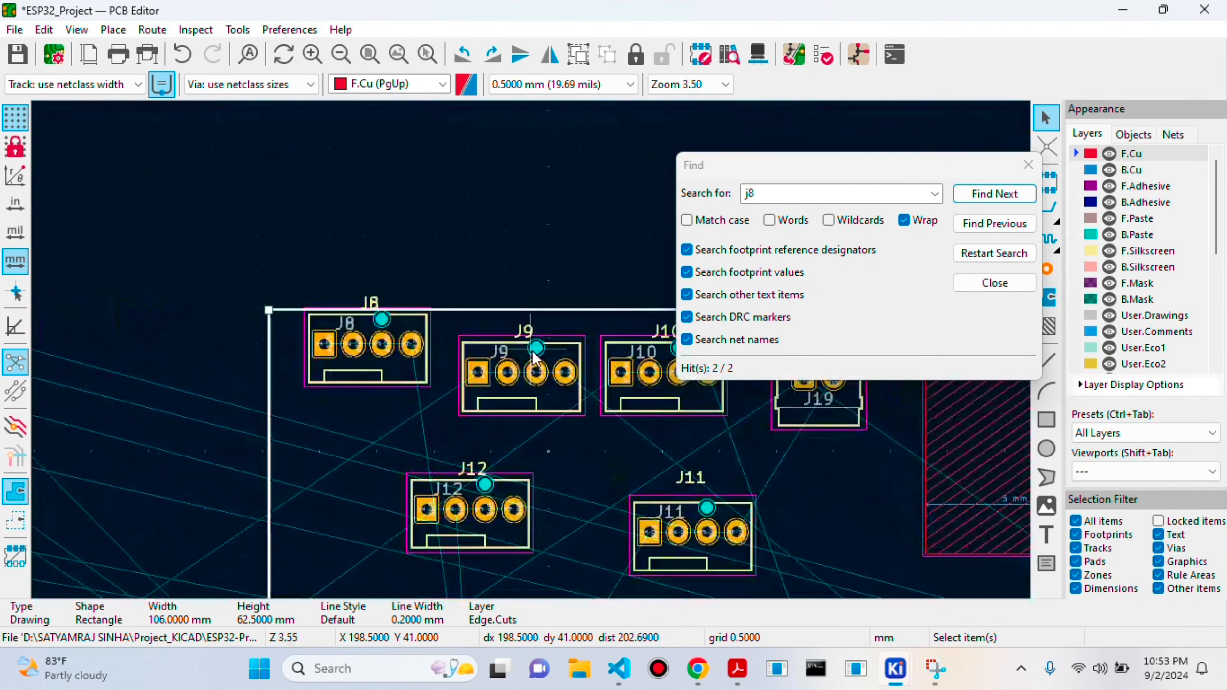
{"action": "left_click", "coordinate": [544, 415]}
{"action": "left_click_drag", "start_coordinate": [542, 411], "coordinate": [521, 343]}
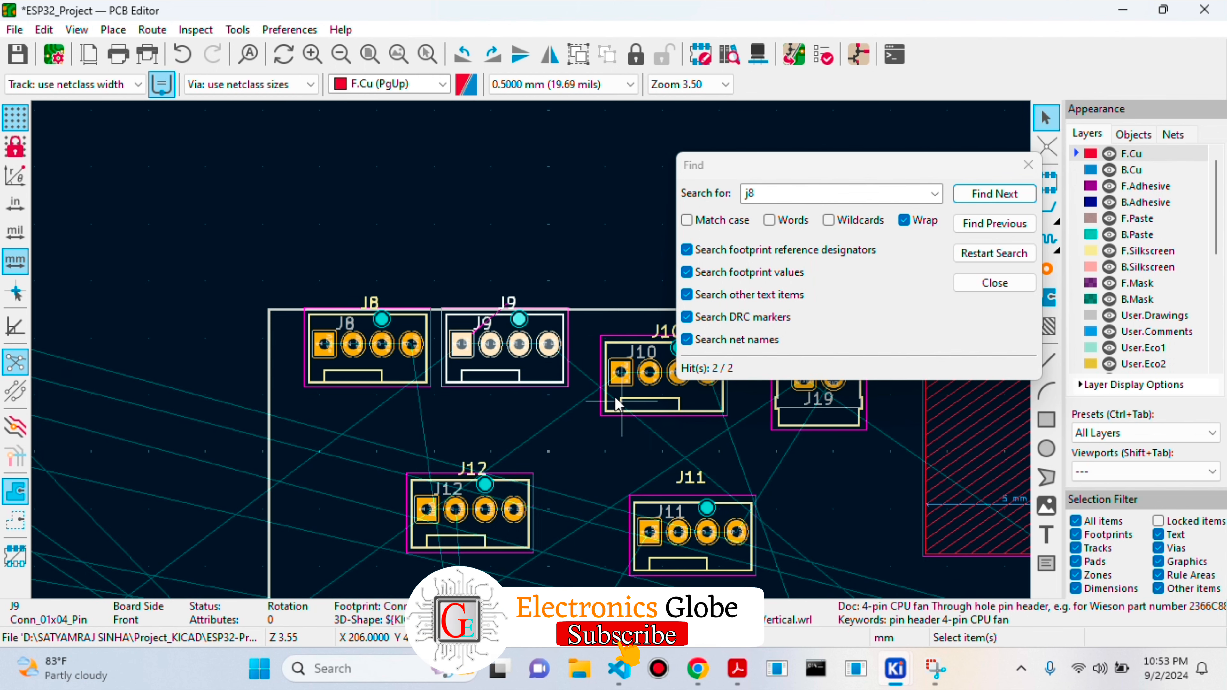
{"action": "left_click", "coordinate": [656, 414]}
{"action": "left_click_drag", "start_coordinate": [656, 416], "coordinate": [646, 355]}
{"action": "scroll", "coordinate": [645, 354], "scroll_direction": "down", "scroll_amount": 2}
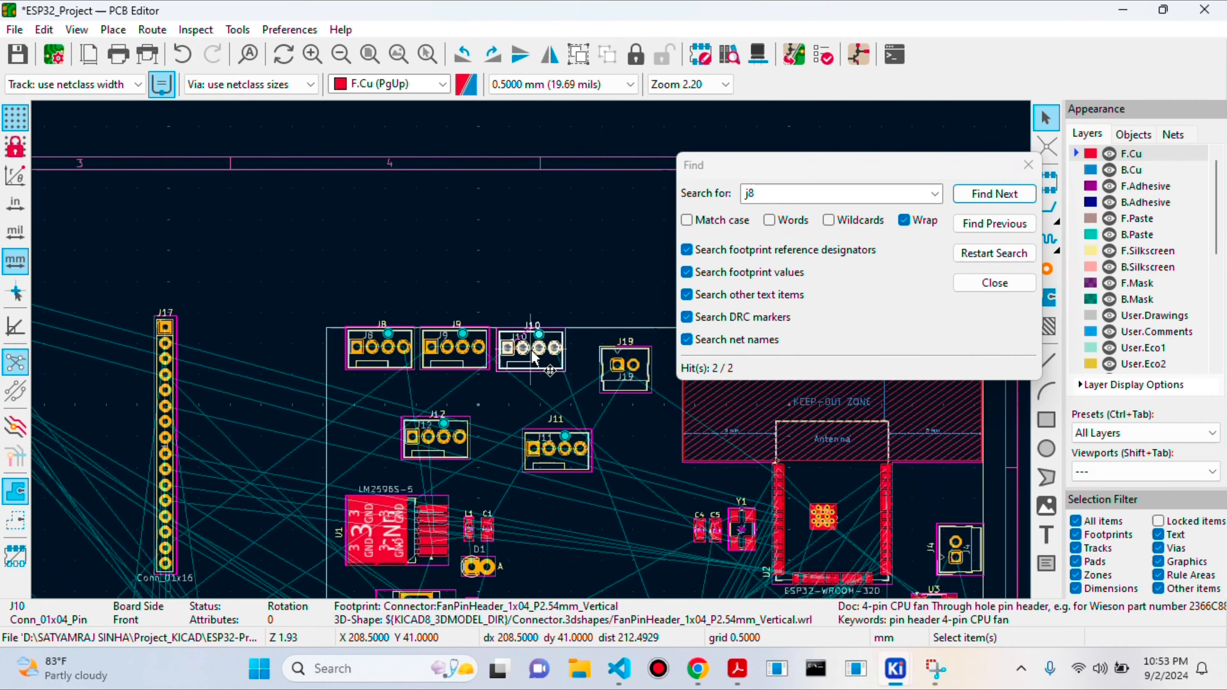
Move socket J19 down out of the upper row and place connector J11 between J10 and the antenna keep-out zone
{"action": "scroll", "coordinate": [530, 349], "scroll_direction": "up", "scroll_amount": 5}
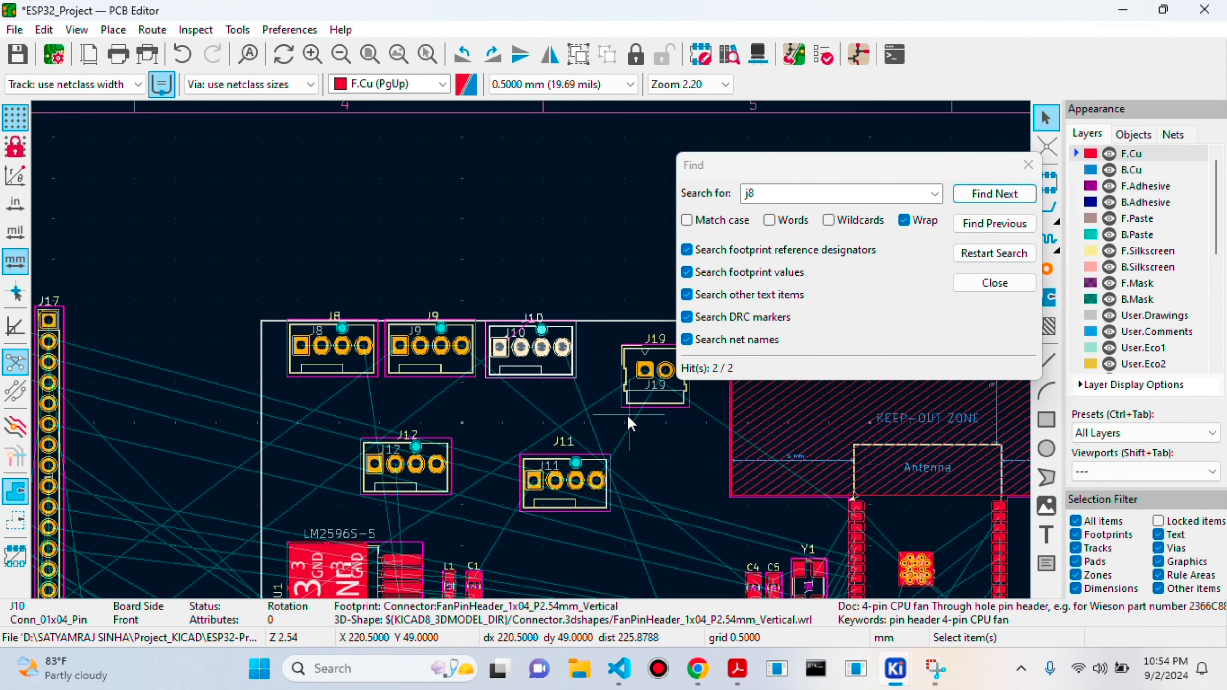
{"action": "left_click", "coordinate": [632, 405]}
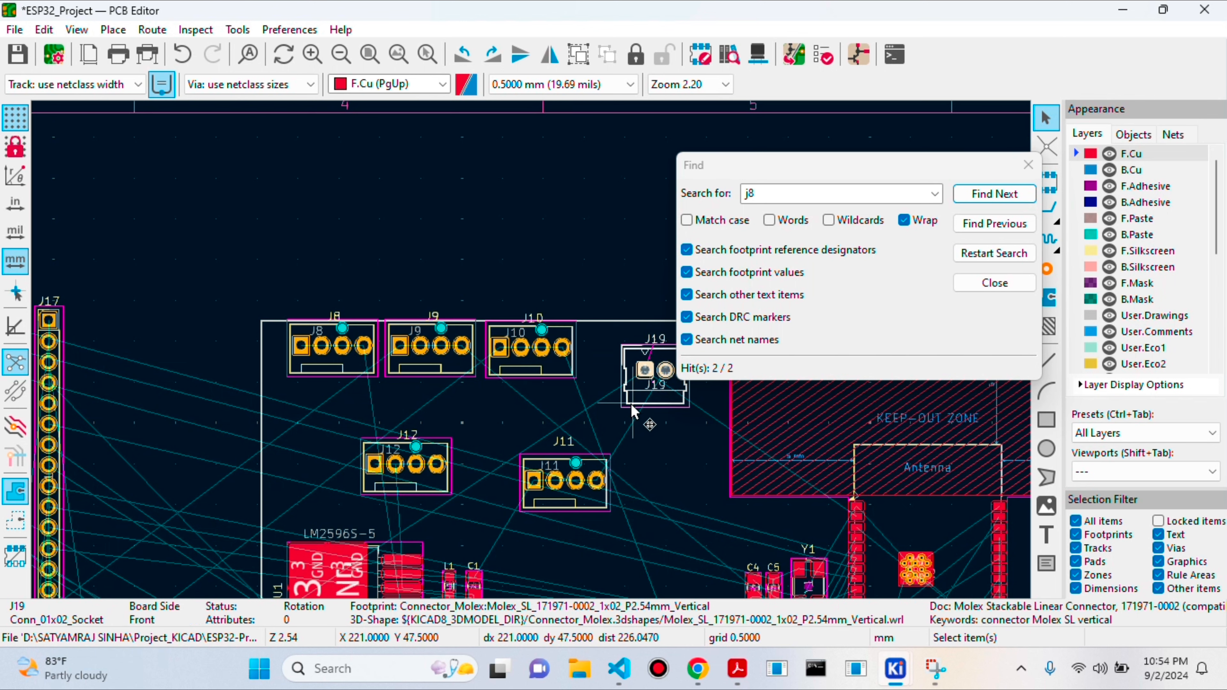
{"action": "left_click_drag", "start_coordinate": [632, 404], "coordinate": [667, 354]}
{"action": "left_click", "coordinate": [588, 516]}
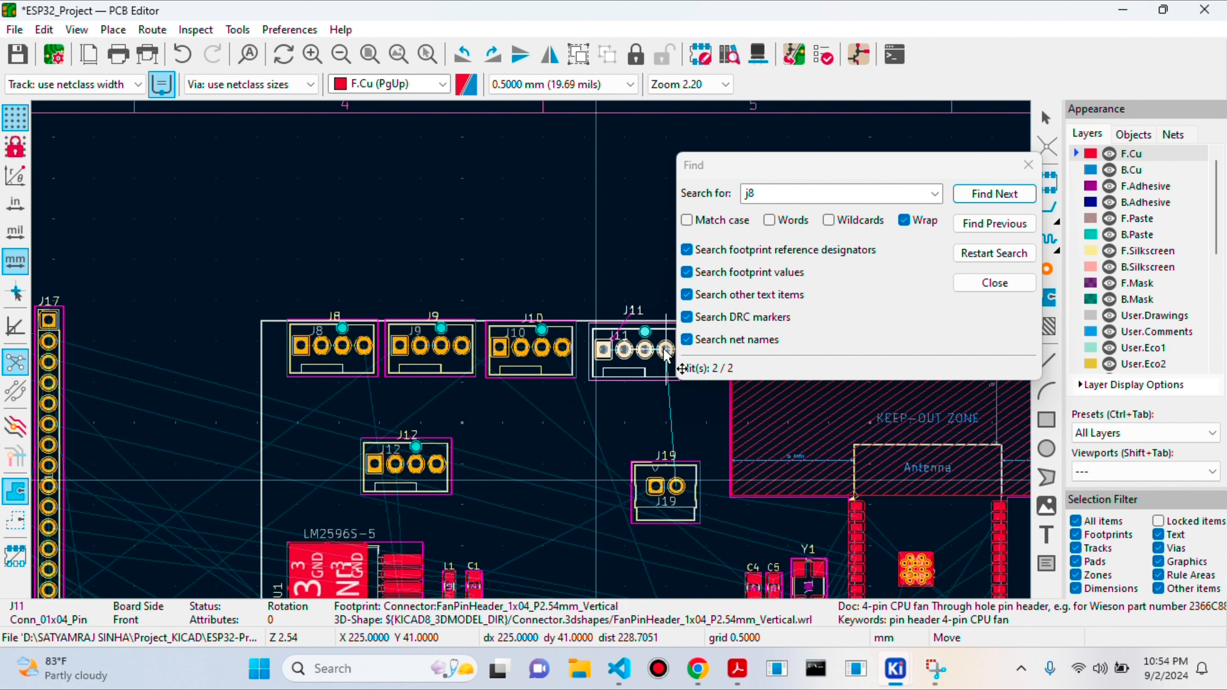
{"action": "left_click", "coordinate": [666, 353]}
{"action": "scroll", "coordinate": [666, 354], "scroll_direction": "up", "scroll_amount": 2}
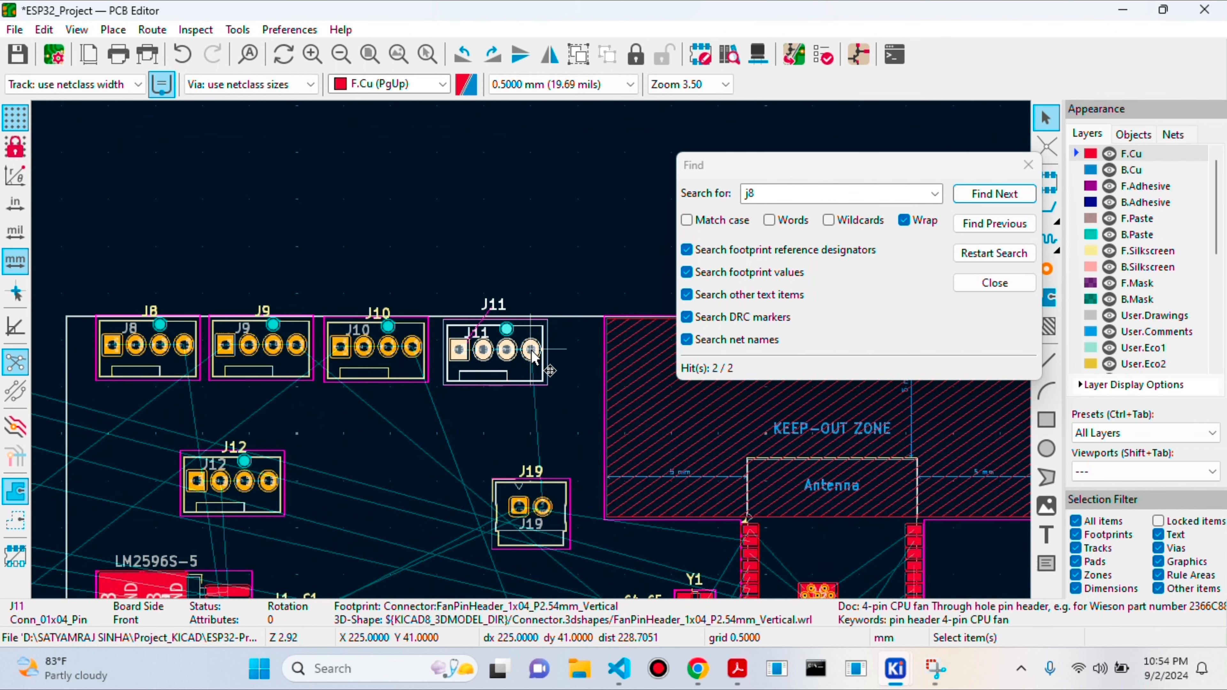
Rotate connector J12 counterclockwise by 90° and place it along the board's left edge below J8
{"action": "left_click", "coordinate": [208, 515]}
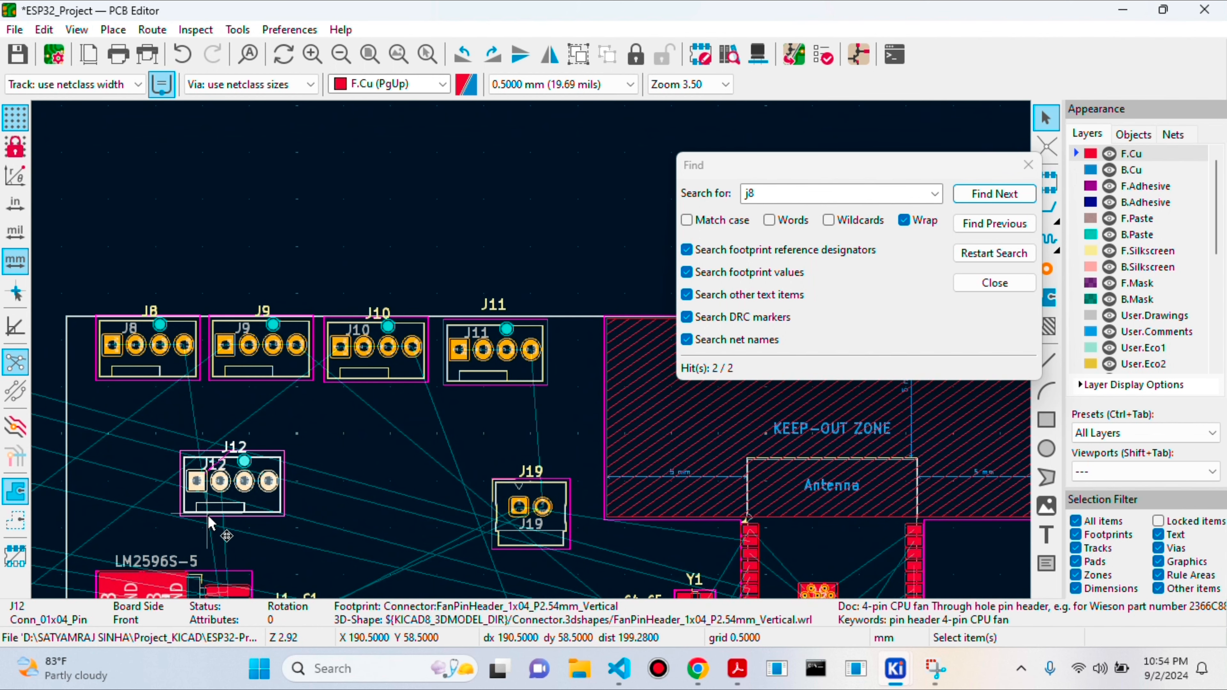
{"action": "left_click_drag", "start_coordinate": [208, 515], "coordinate": [89, 471]}
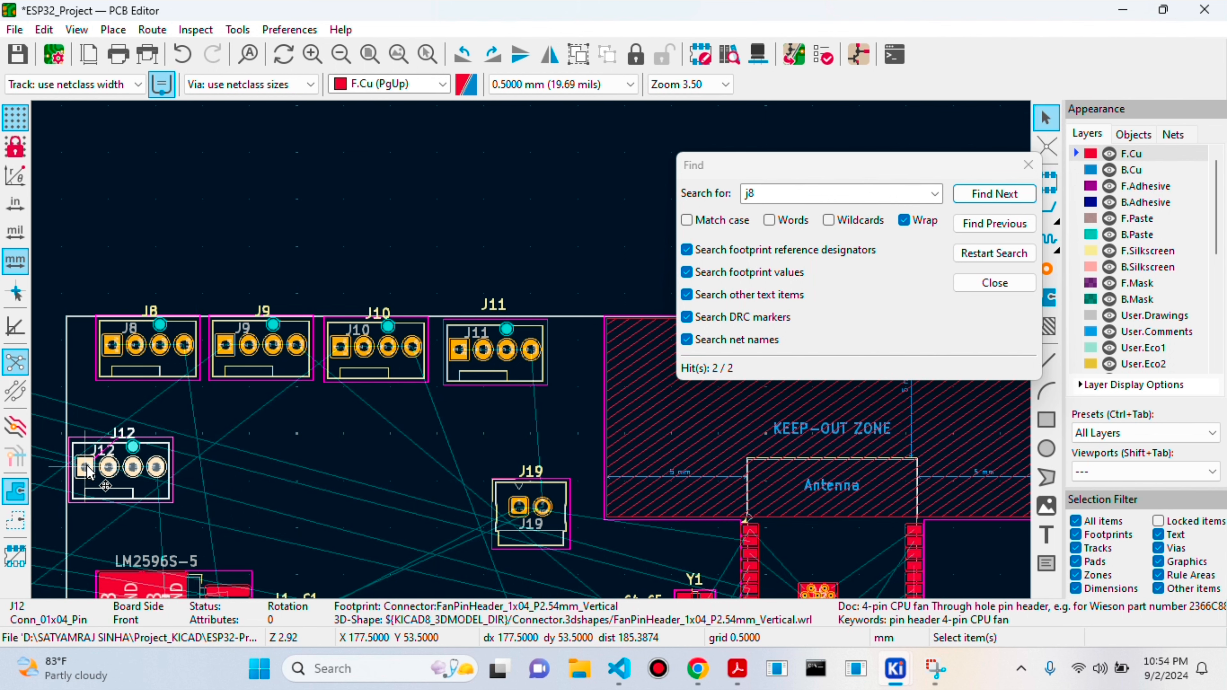
{"action": "key", "text": "r"}
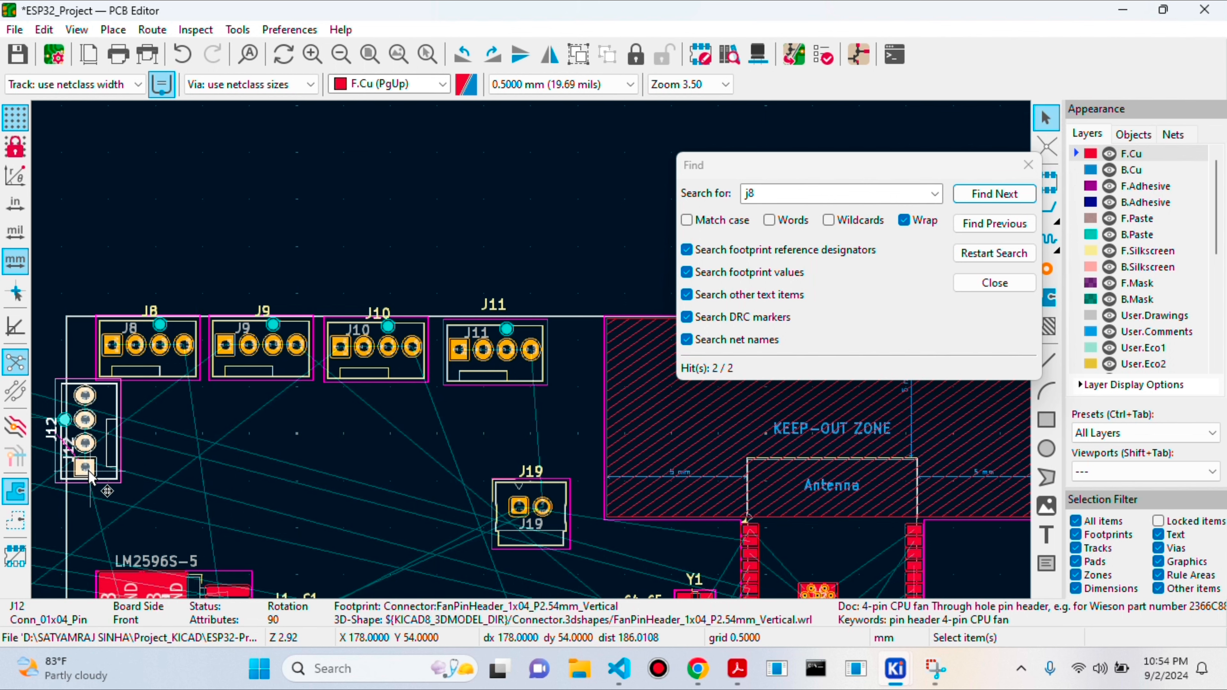
{"action": "left_click_drag", "start_coordinate": [90, 479], "coordinate": [99, 500]}
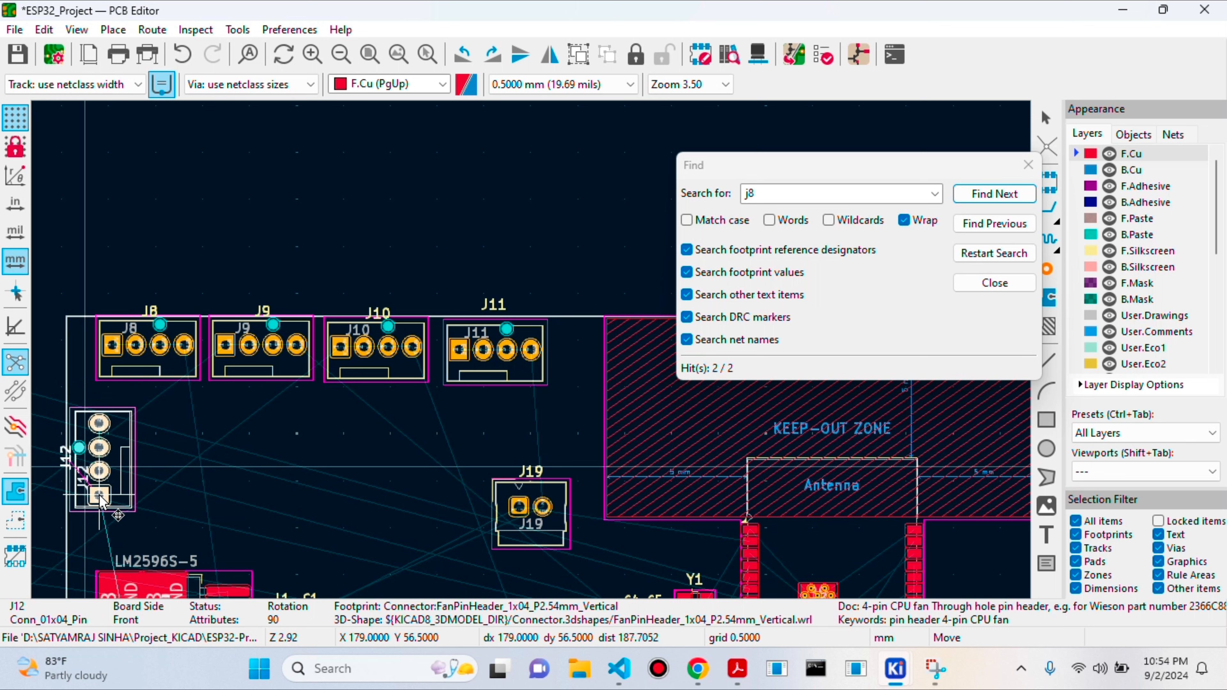
Align connectors J8, J9, J10 and J11 to their vertical center
{"action": "left_click", "coordinate": [173, 371]}
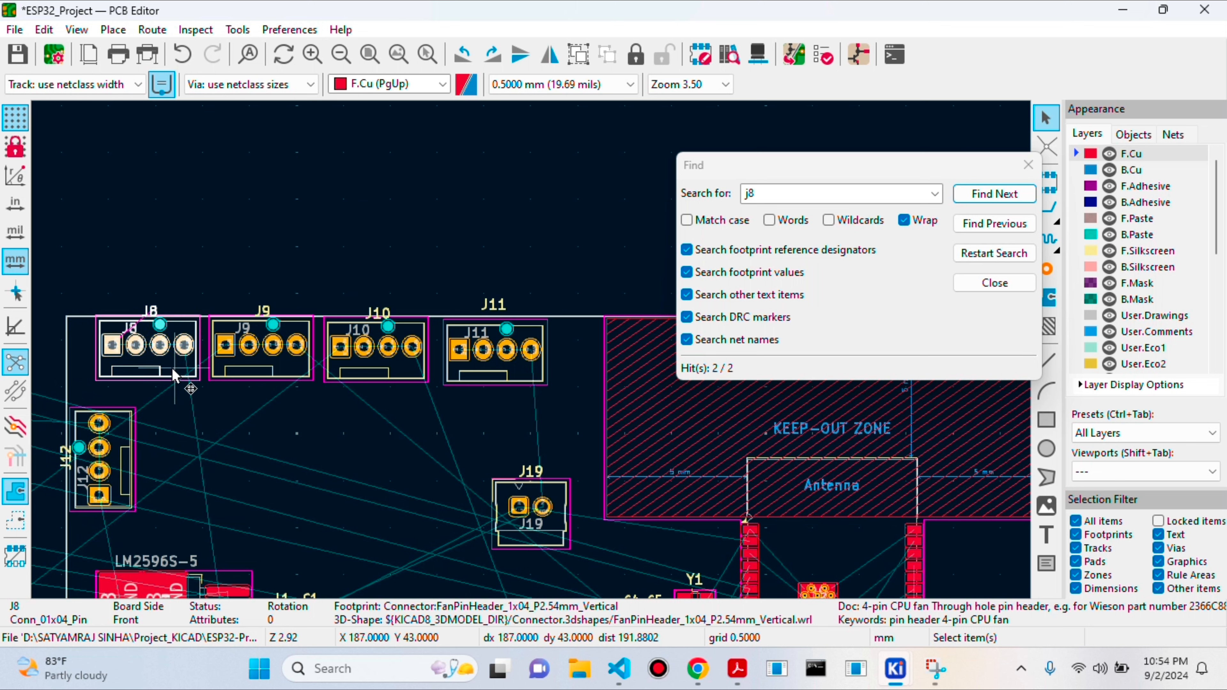
{"action": "left_click", "coordinate": [280, 362]}
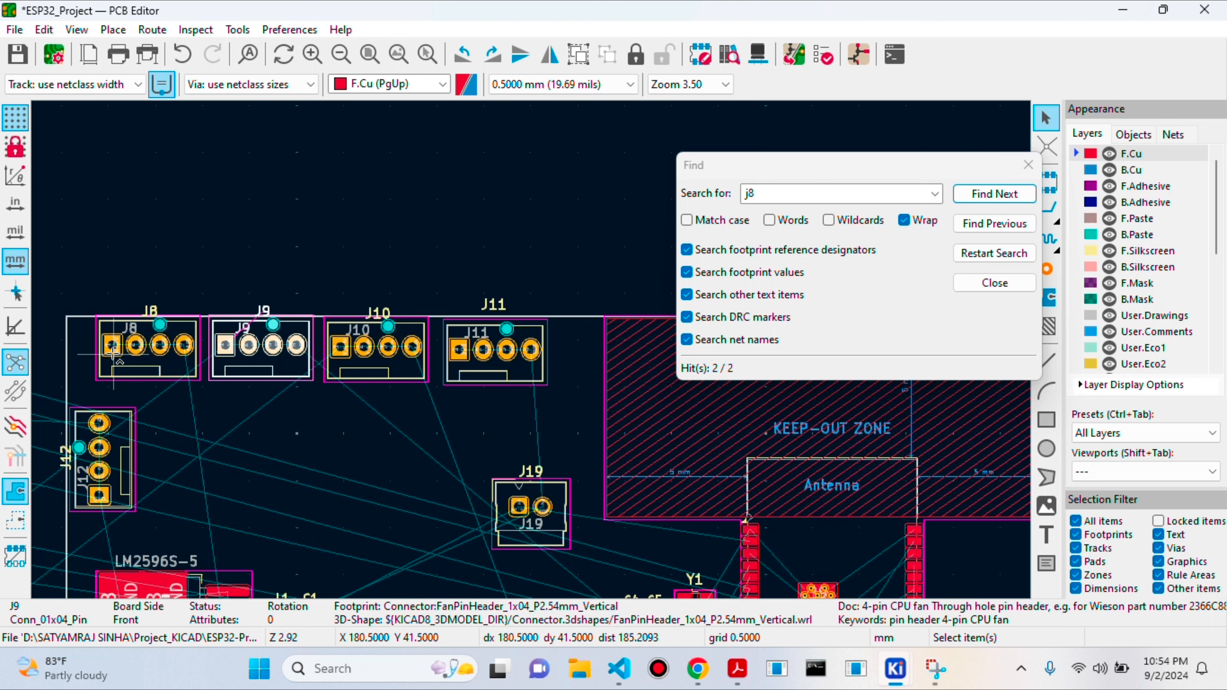
{"action": "left_click_drag", "start_coordinate": [73, 295], "coordinate": [556, 394]}
{"action": "right_click", "coordinate": [463, 348]}
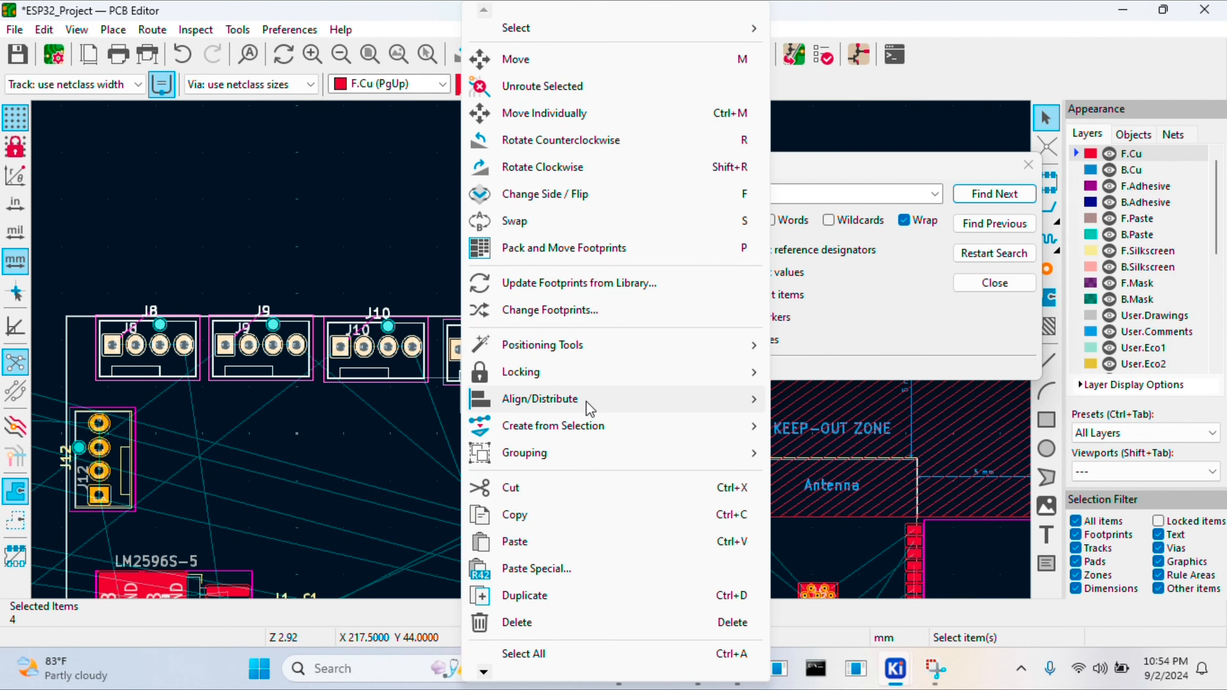
{"action": "mouse_move", "coordinate": [586, 401]}
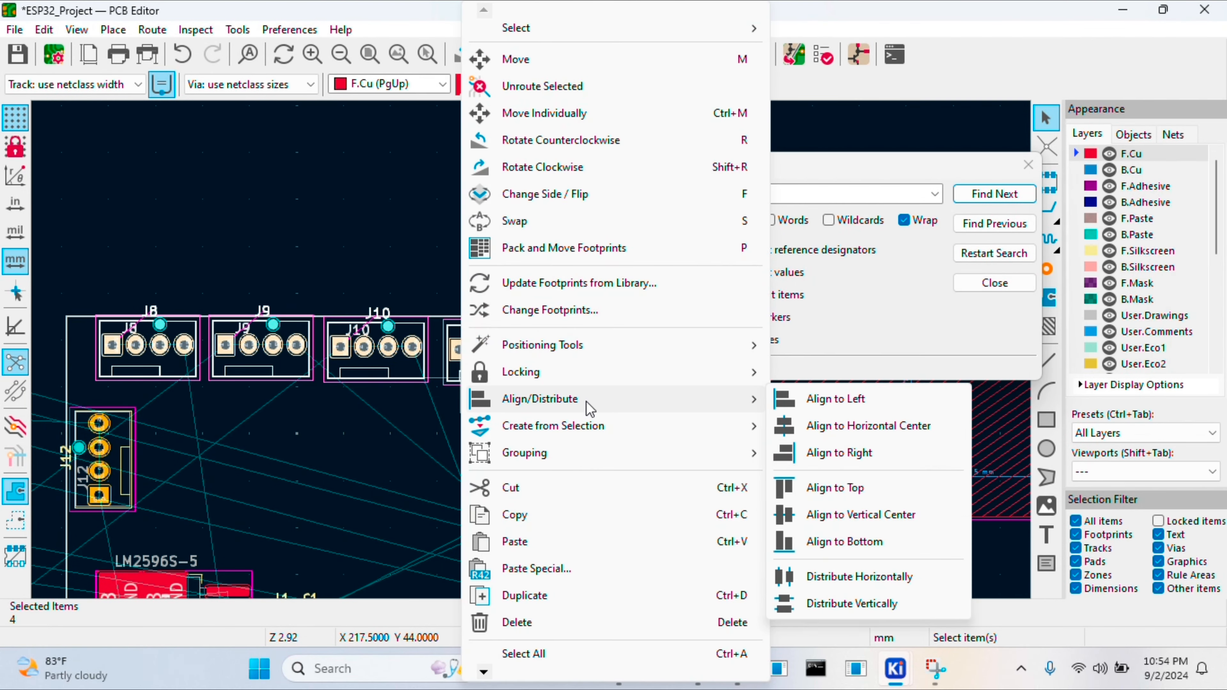
{"action": "left_click", "coordinate": [896, 517]}
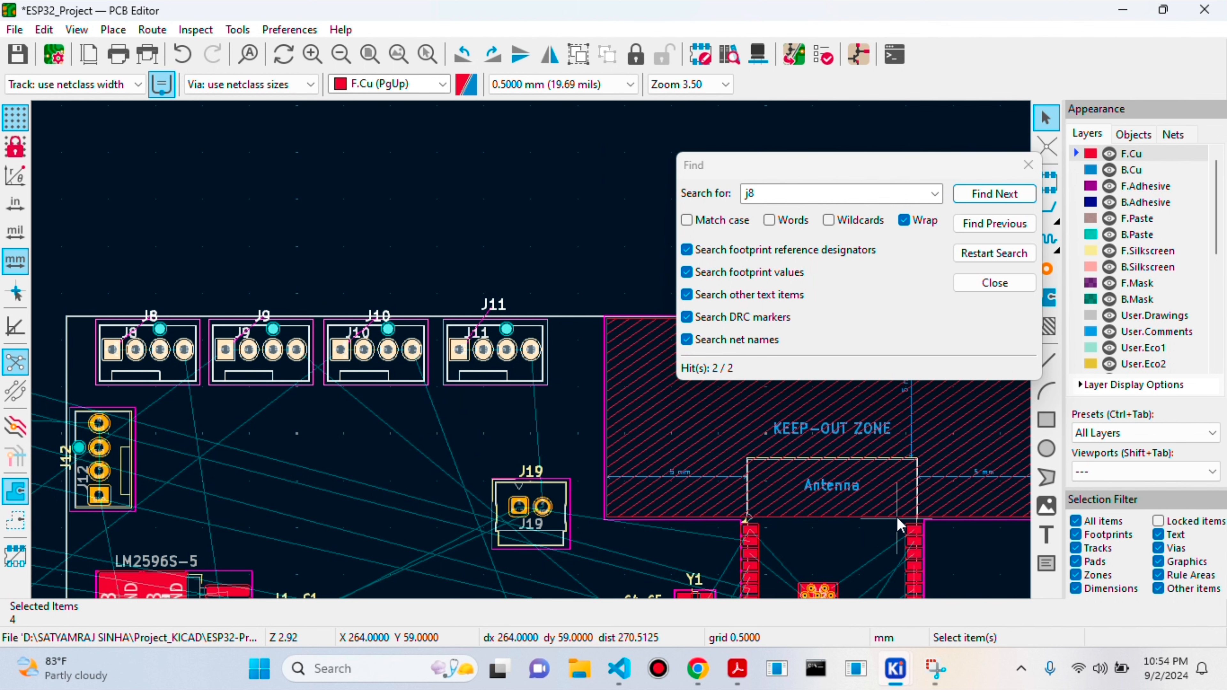
Move the silkscreen reference designators of J8, J9, J10 and J11 together to just below their connectors
{"action": "left_click", "coordinate": [491, 310]}
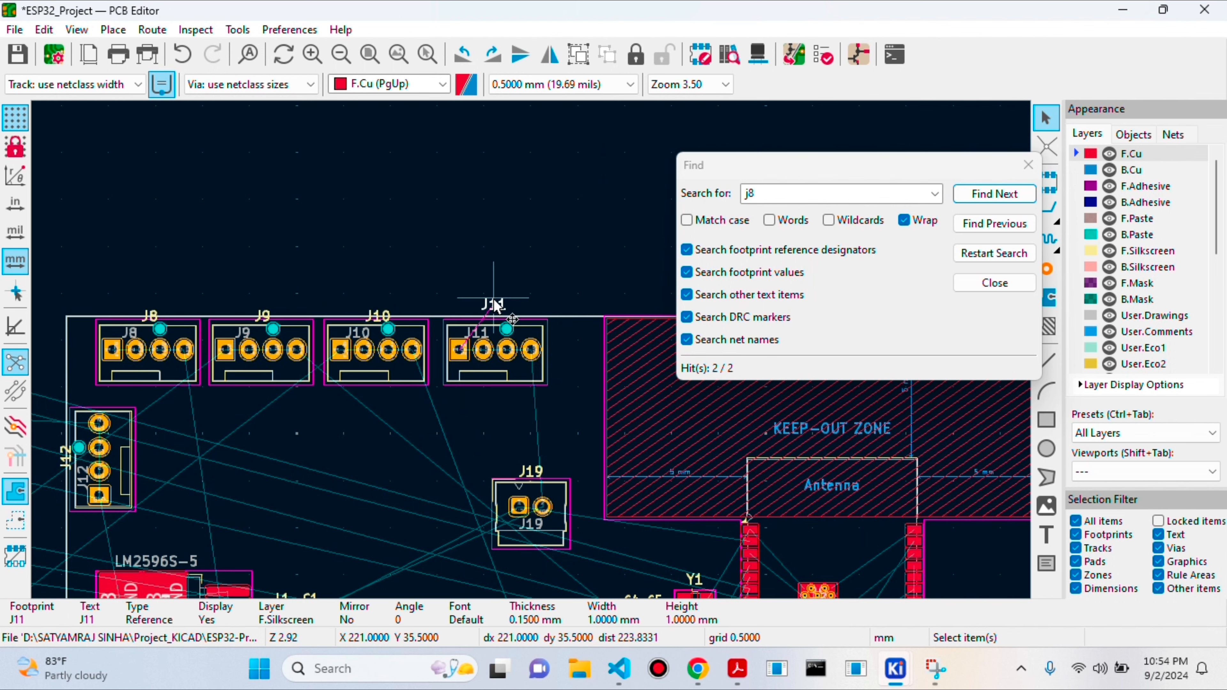
{"action": "left_click", "coordinate": [387, 316], "text": "shift"}
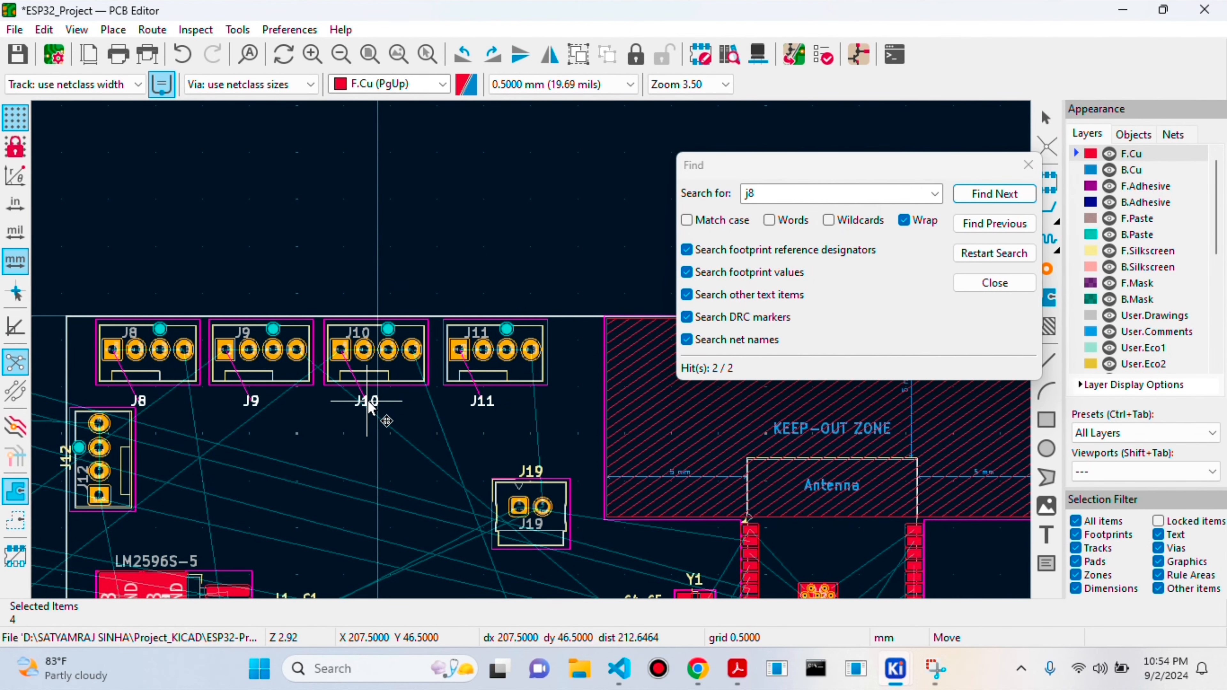
{"action": "left_click_drag", "start_coordinate": [368, 408], "coordinate": [366, 403]}
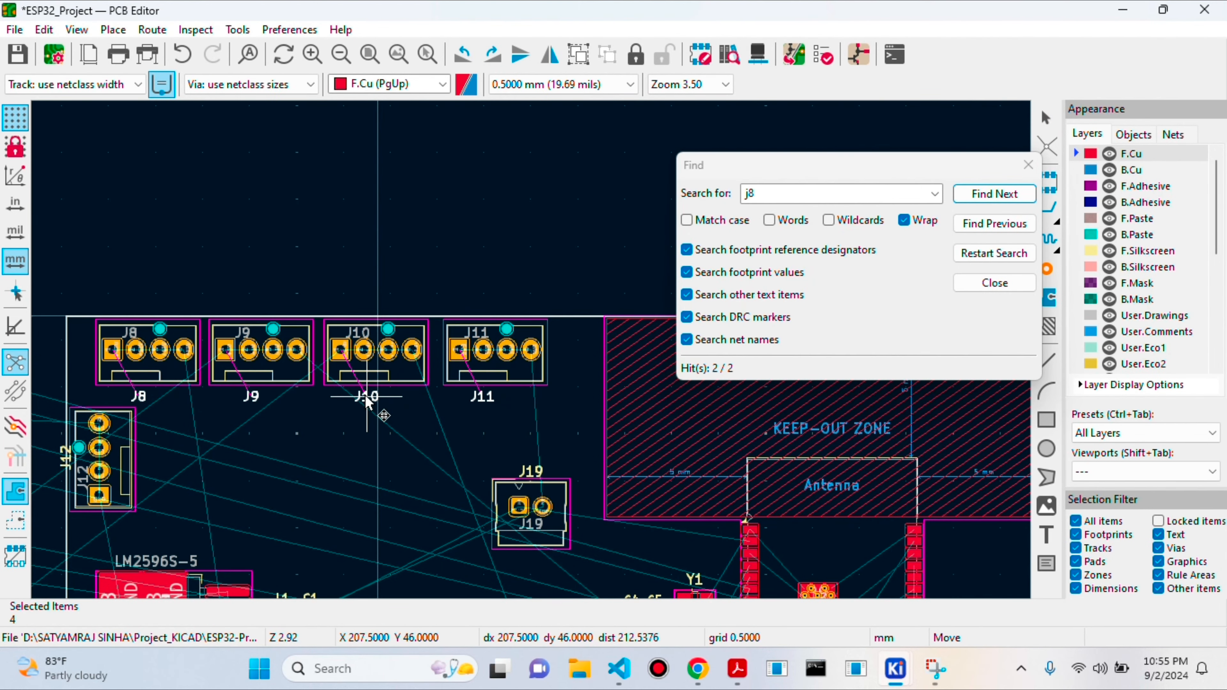
{"action": "left_click", "coordinate": [365, 394]}
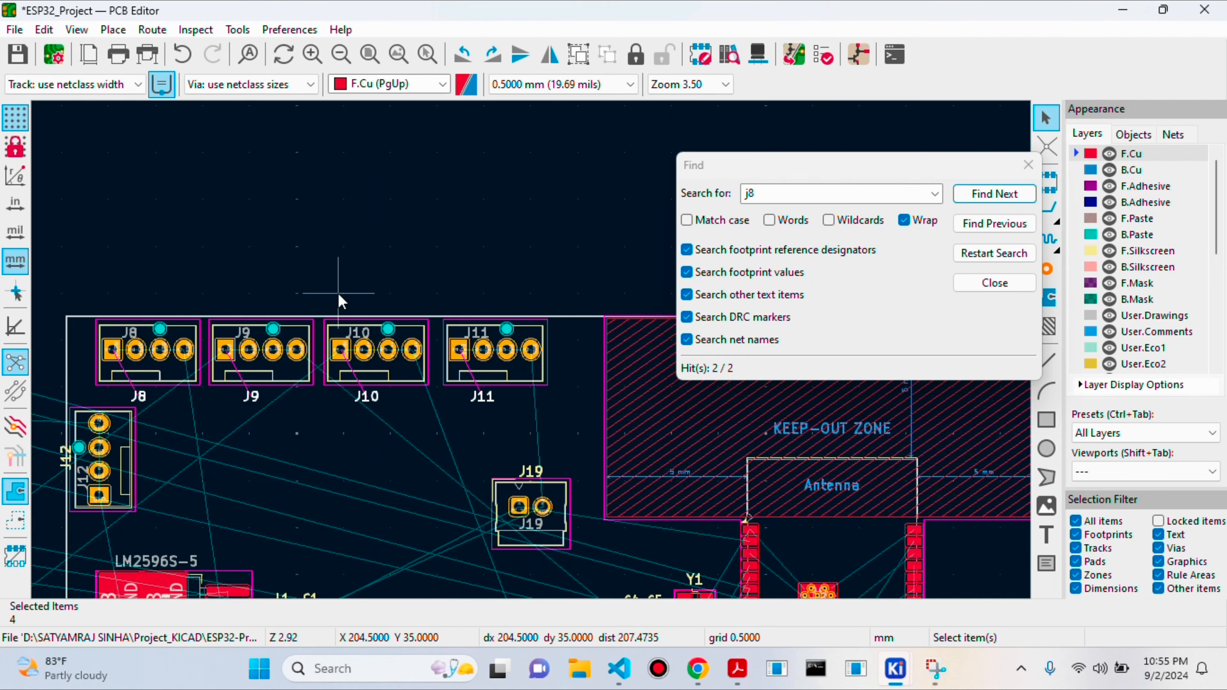
Shift connector J12 slightly down along the board's left edge, leaving more room below J8
{"action": "left_click", "coordinate": [127, 469]}
{"action": "key", "text": "m"}
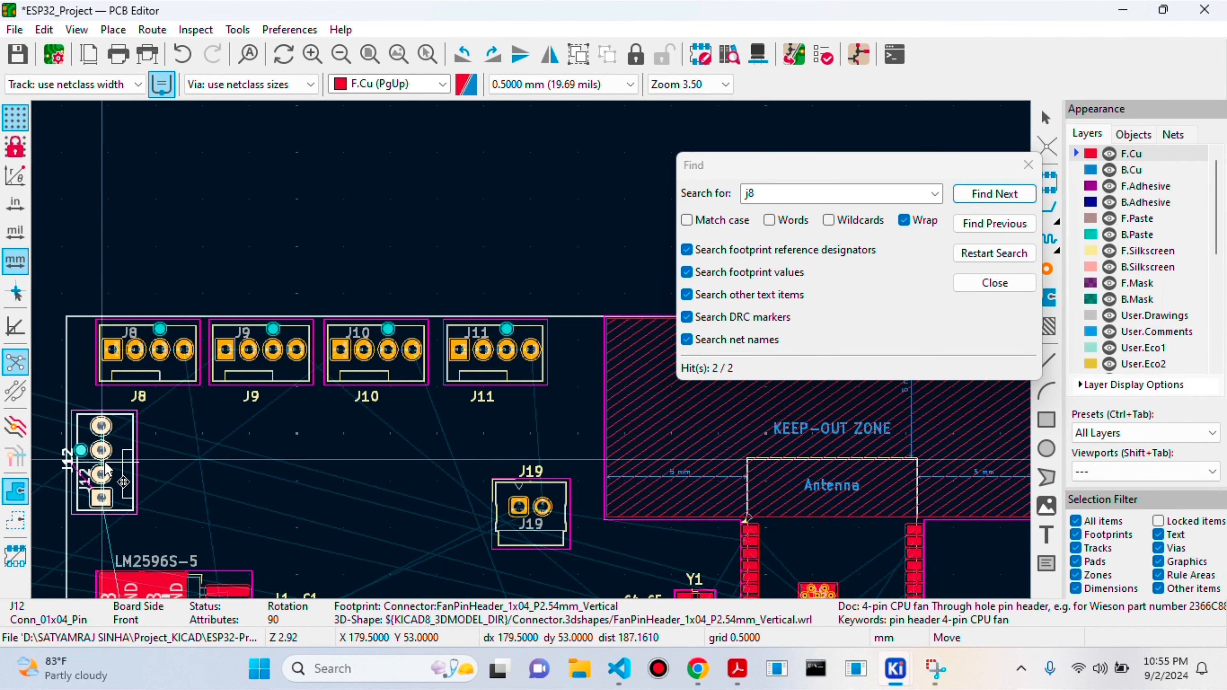
{"action": "left_click", "coordinate": [106, 471]}
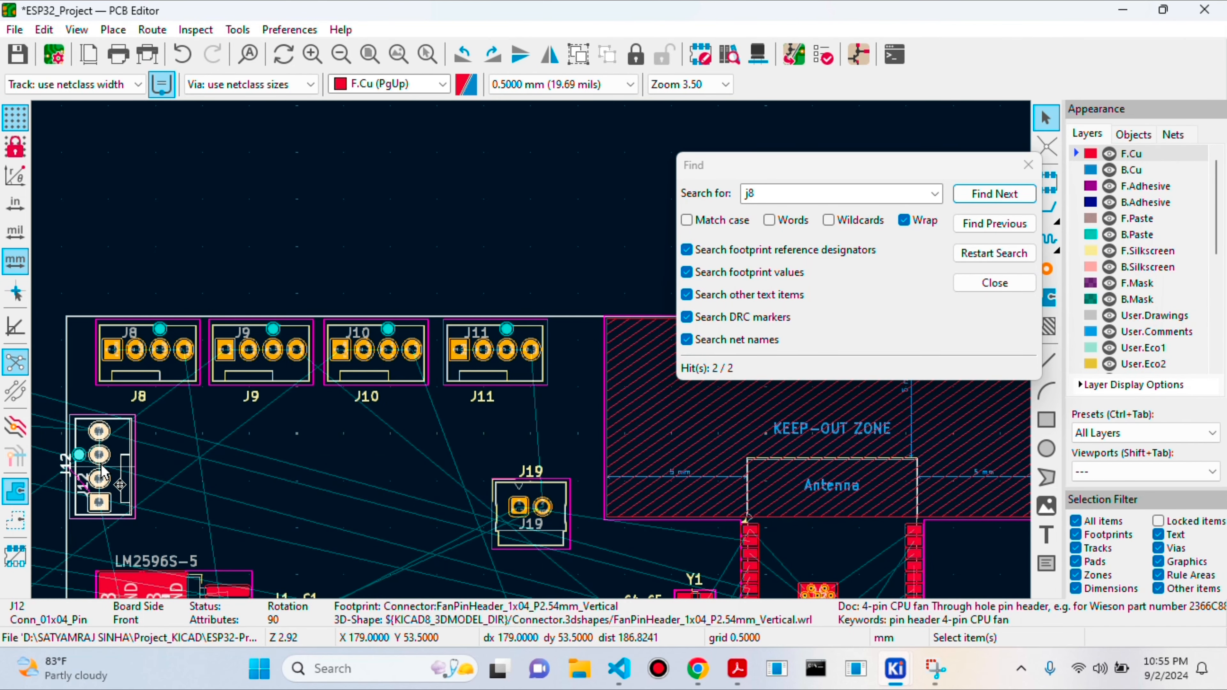
Rotate connector J12's silkscreen reference designator to horizontal and place it just above the connector
{"action": "left_click", "coordinate": [66, 469]}
{"action": "key", "text": "m"}
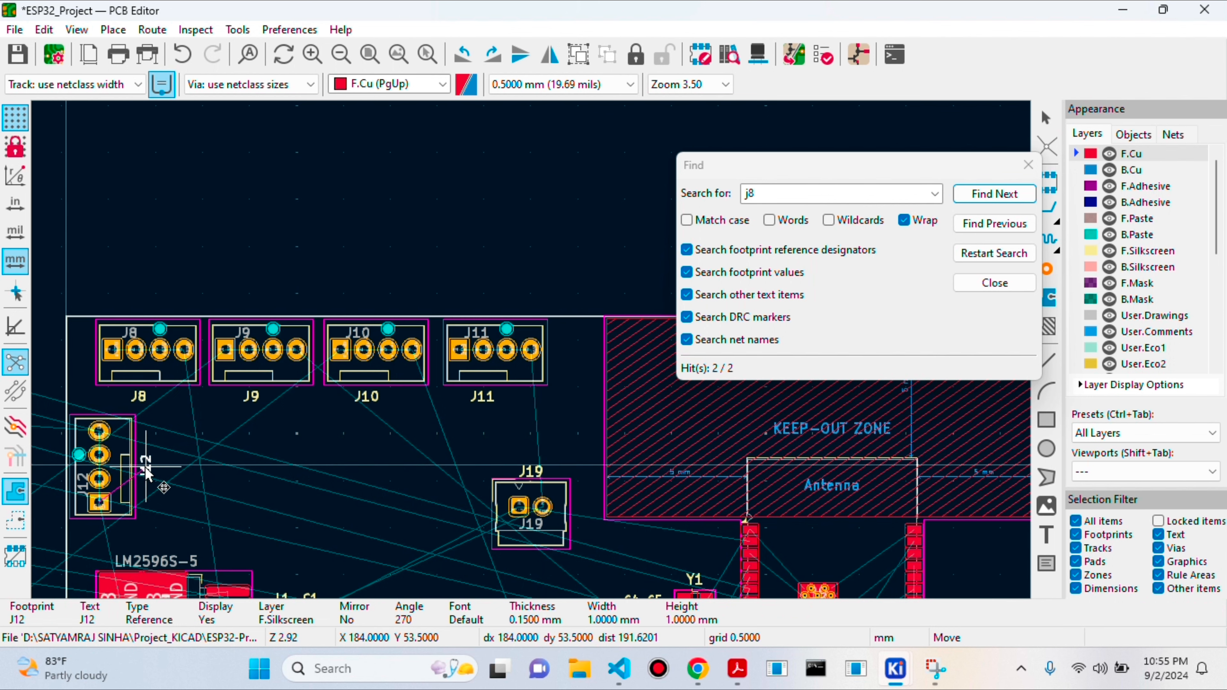
{"action": "left_click", "coordinate": [106, 415]}
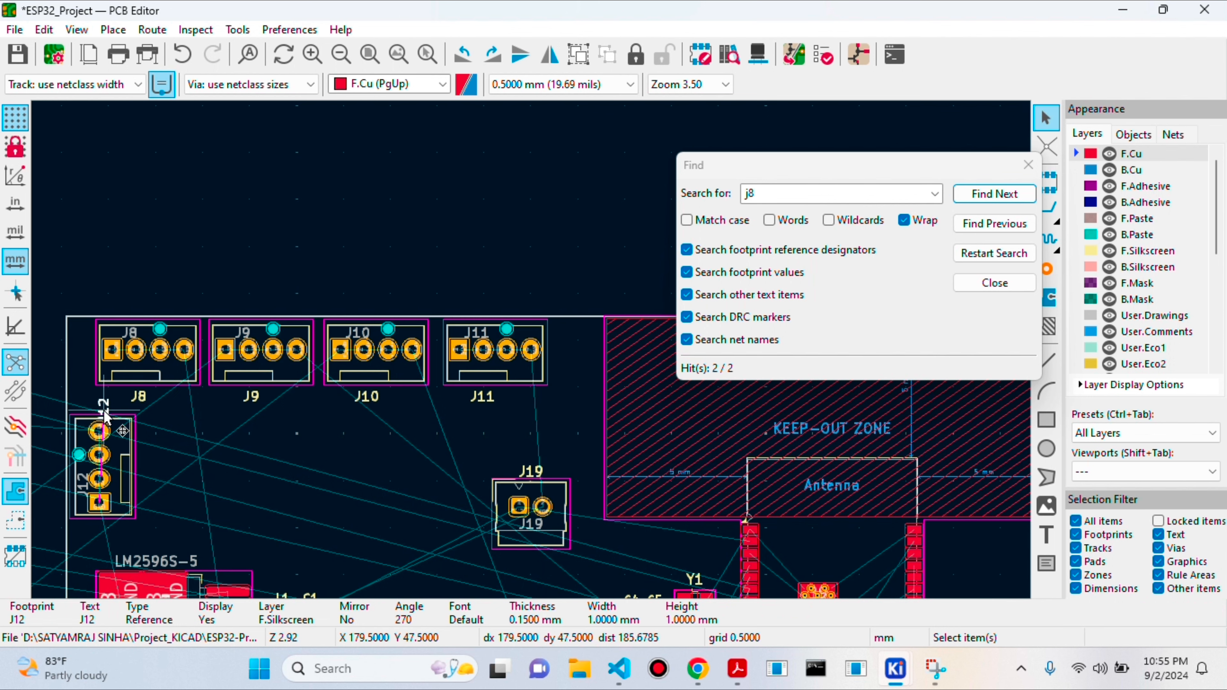
{"action": "key", "text": "r"}
{"action": "key", "text": "m"}
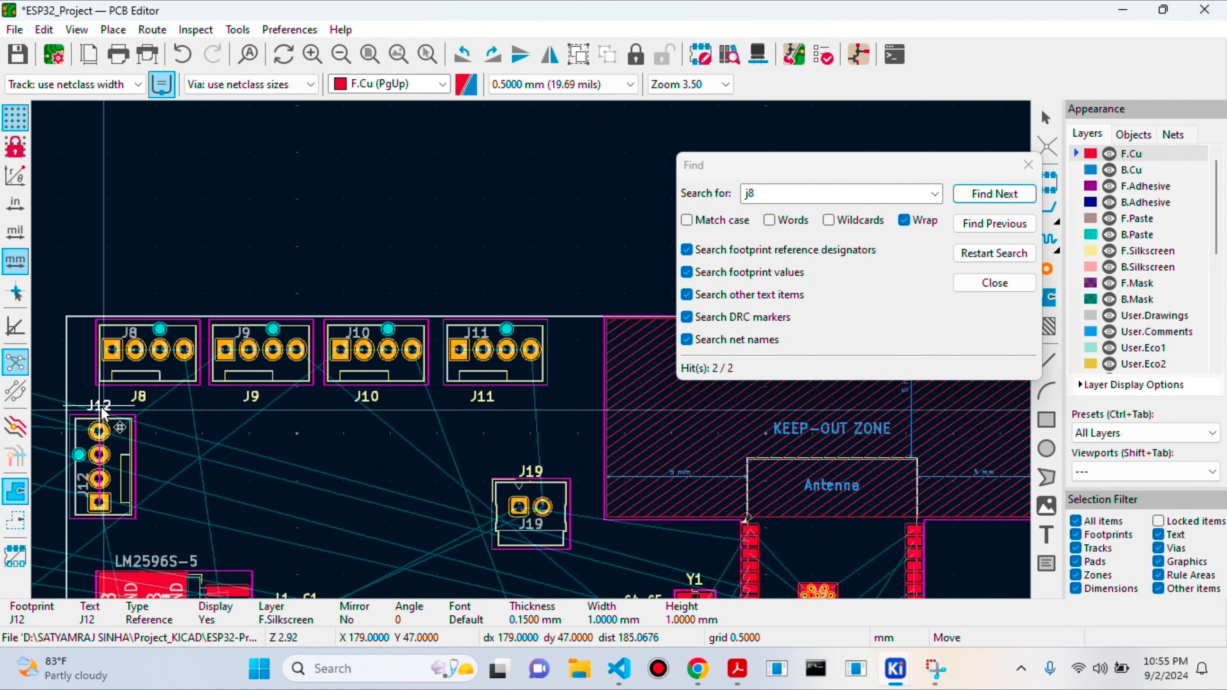
{"action": "left_click", "coordinate": [106, 412]}
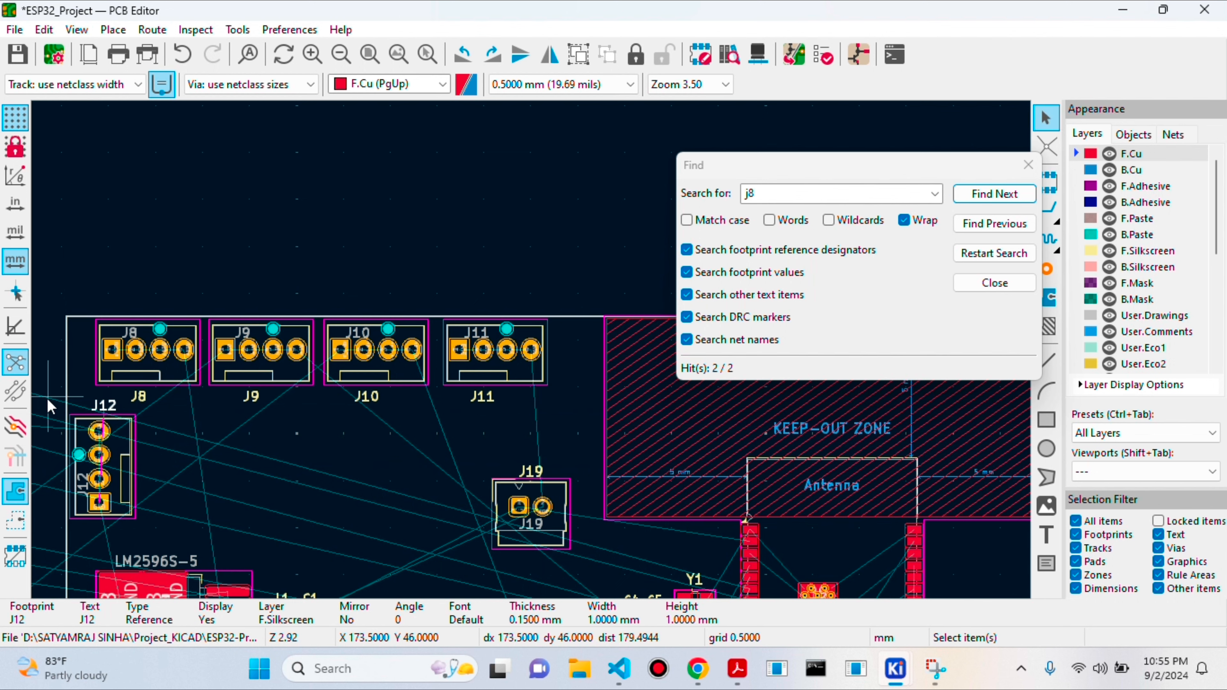
{"action": "key", "text": "Escape"}
Tighten the spacing of connectors J9 and J10 beside J8 along the board's top edge
{"action": "left_click", "coordinate": [287, 371]}
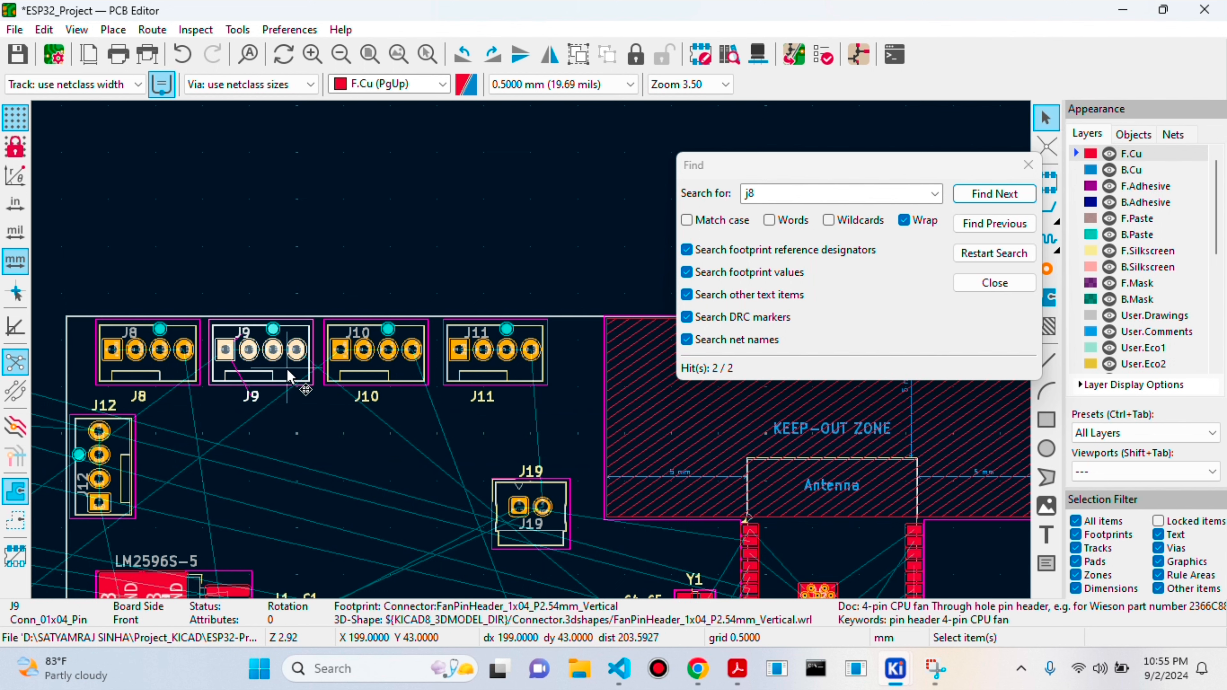
{"action": "key", "text": "m"}
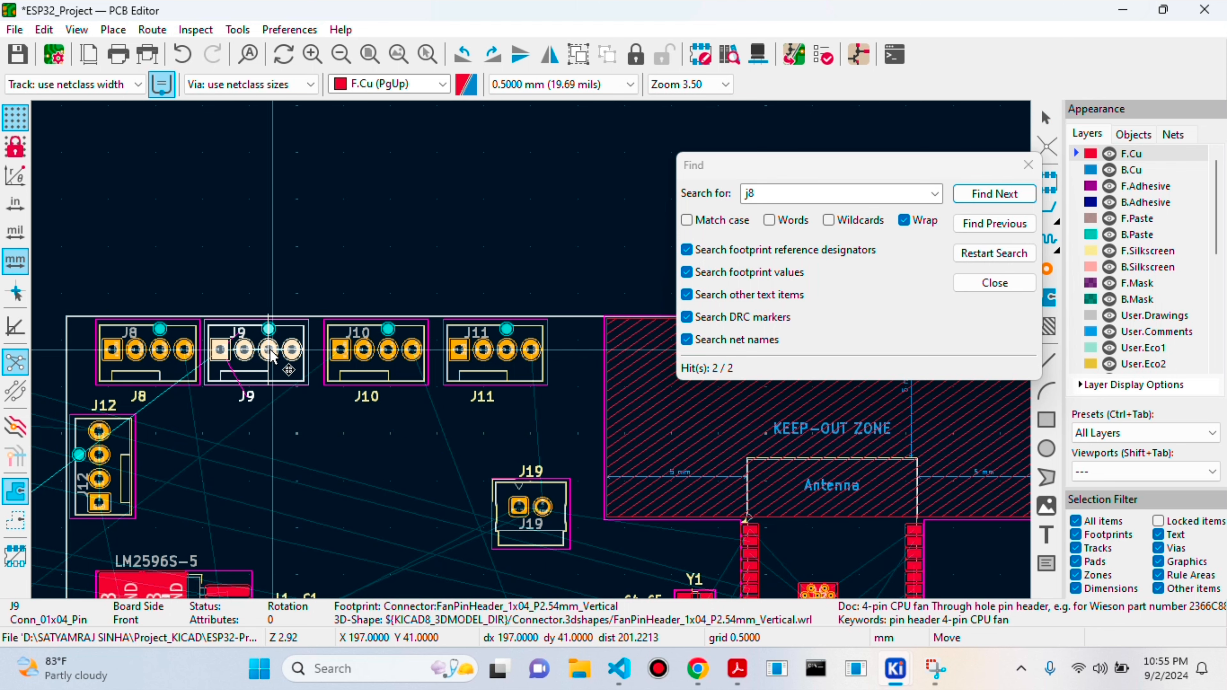
{"action": "left_click", "coordinate": [269, 356]}
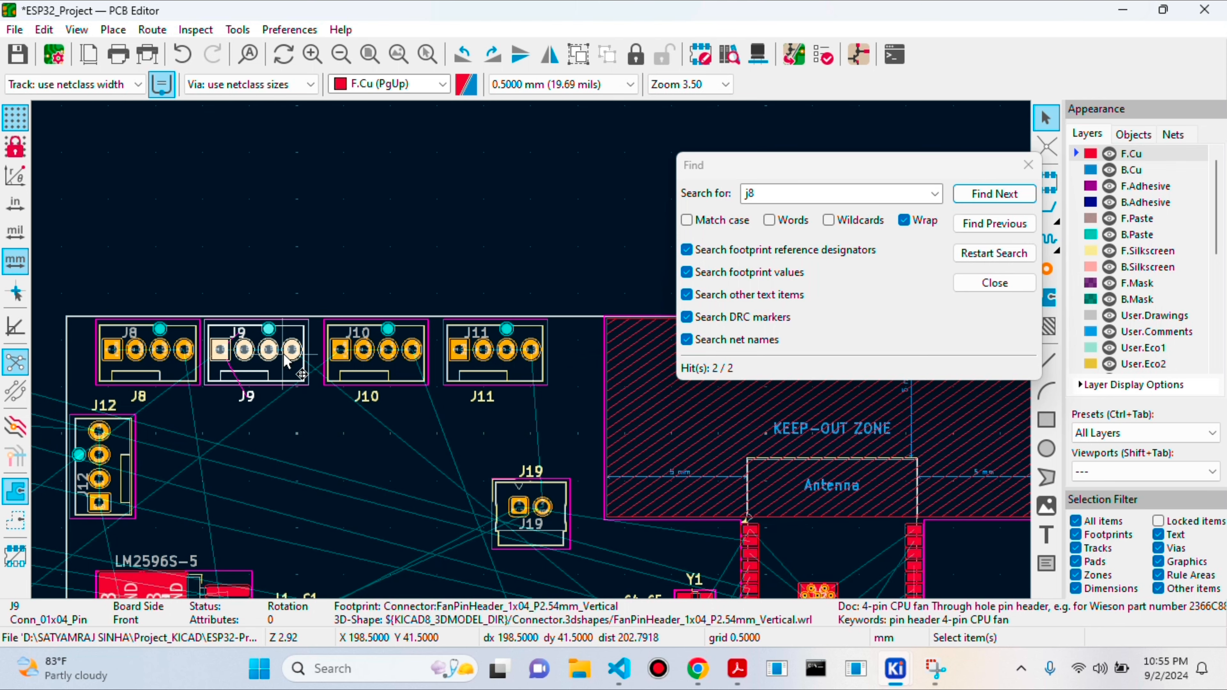
{"action": "left_click", "coordinate": [343, 374]}
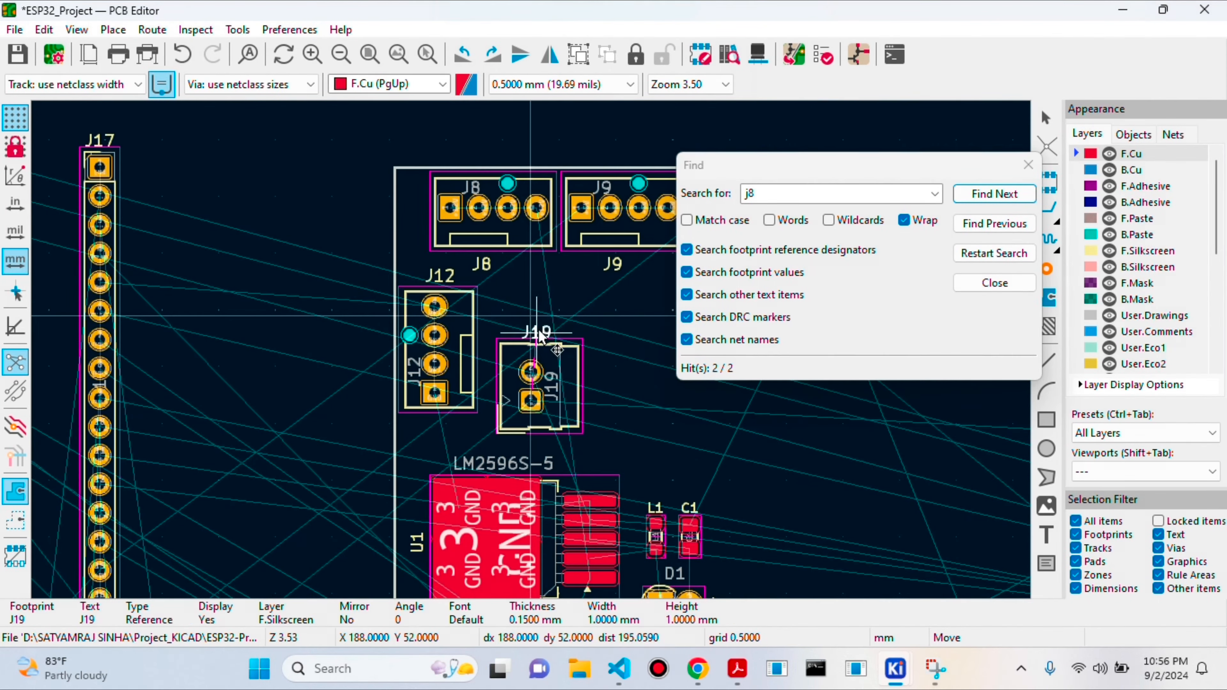
Place J19's silkscreen reference designator just above its connector
{"action": "left_click", "coordinate": [539, 338]}
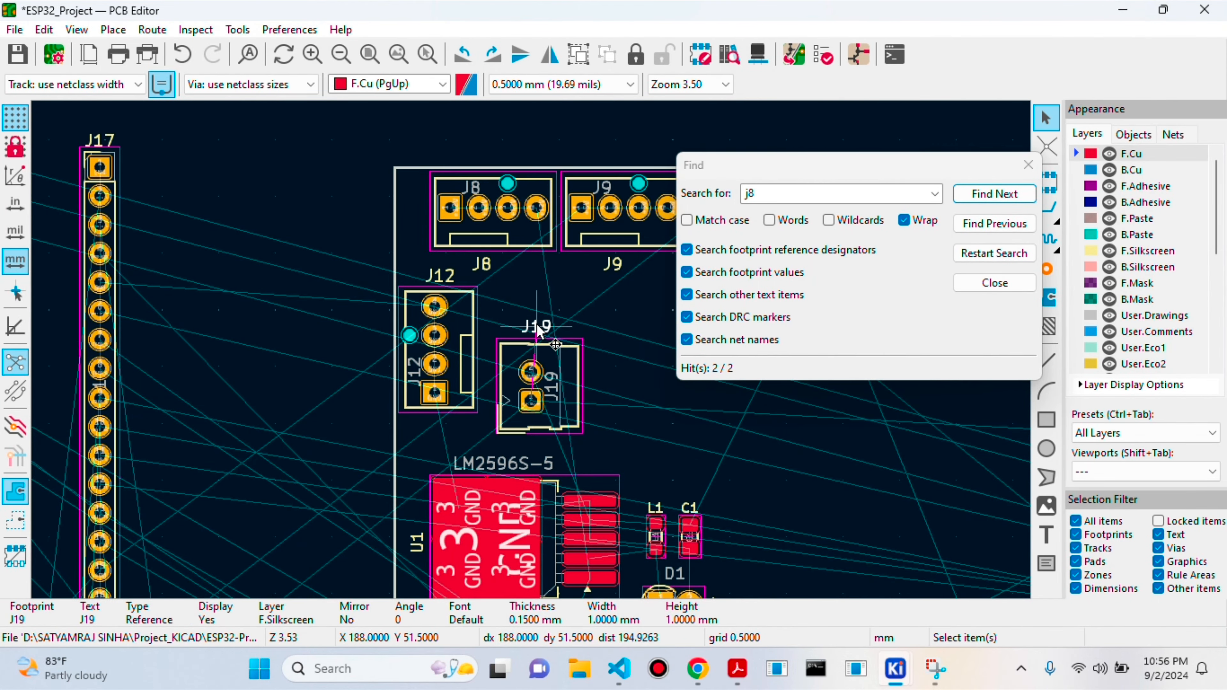
{"action": "scroll", "coordinate": [534, 344], "scroll_direction": "down", "scroll_amount": 2}
{"action": "scroll", "coordinate": [532, 350], "scroll_direction": "down", "scroll_amount": 3}
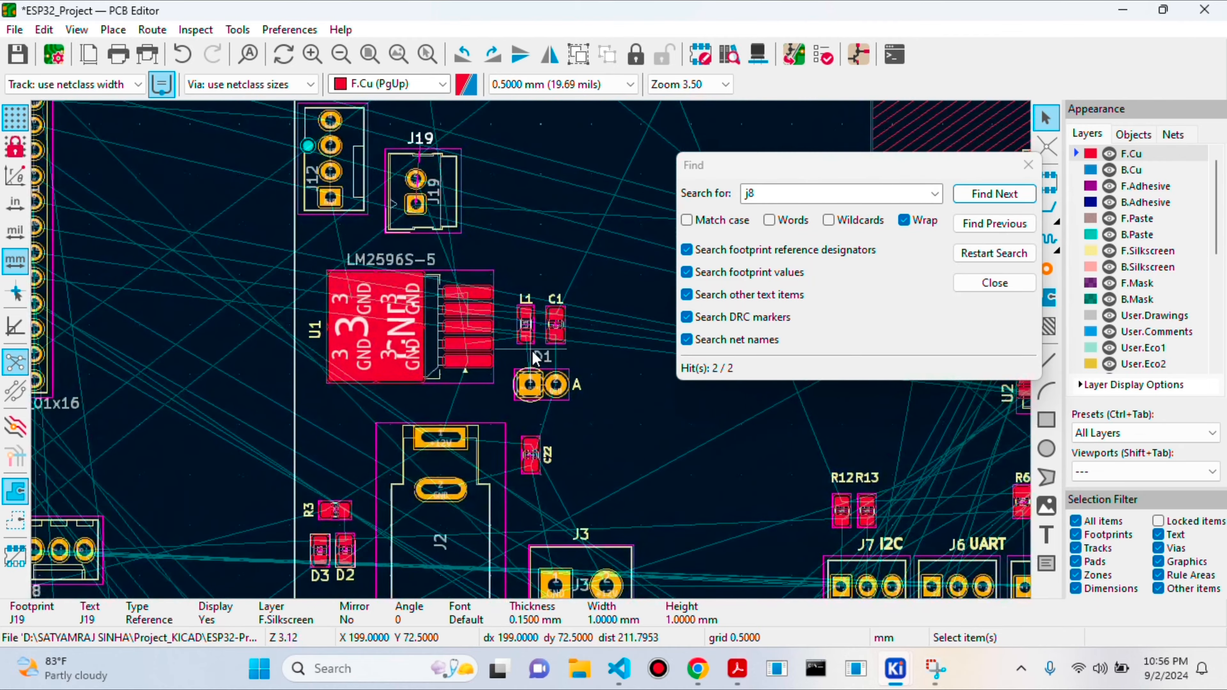
{"action": "scroll", "coordinate": [532, 351], "scroll_direction": "up", "scroll_amount": 3}
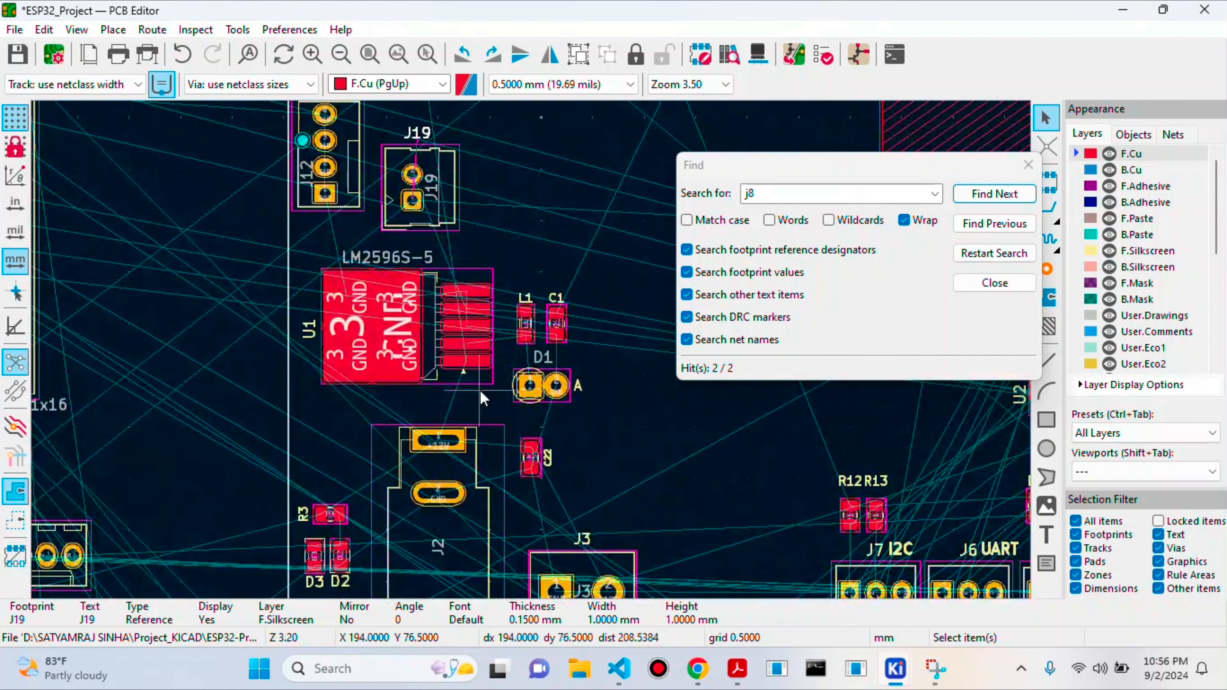
Move regulator U1 together with L1, C1 and D1 down, close above the DC jack J2
{"action": "left_click", "coordinate": [471, 382]}
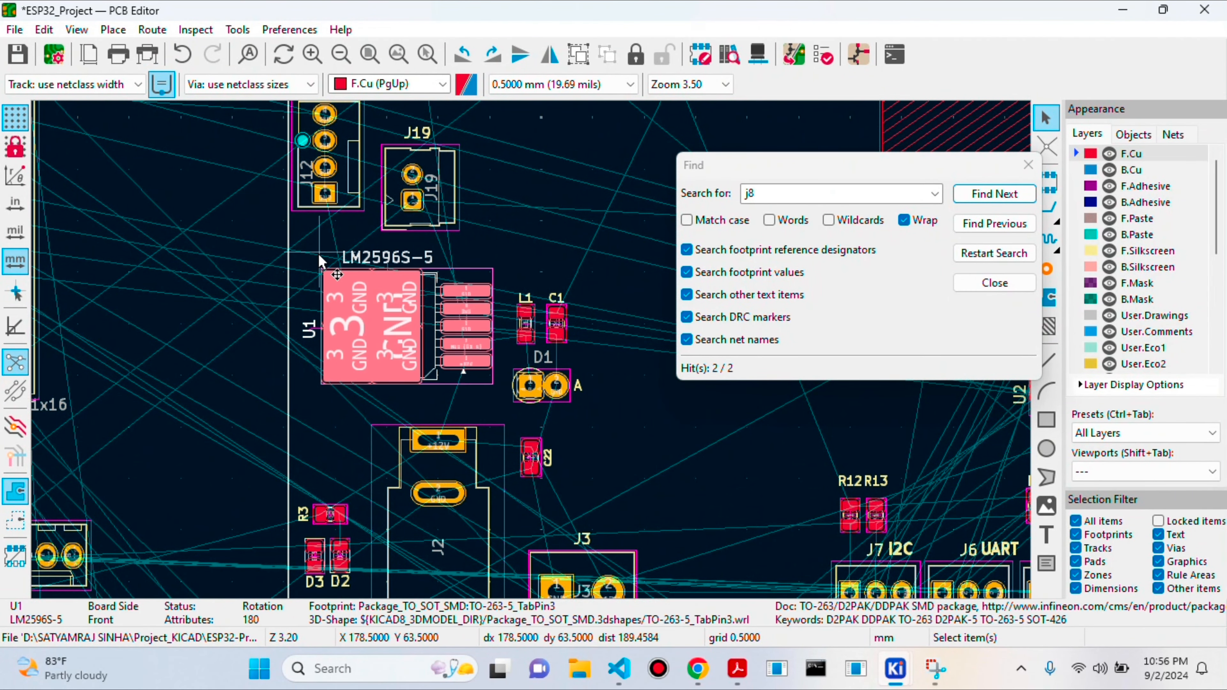
{"action": "left_click_drag", "start_coordinate": [311, 247], "coordinate": [646, 410]}
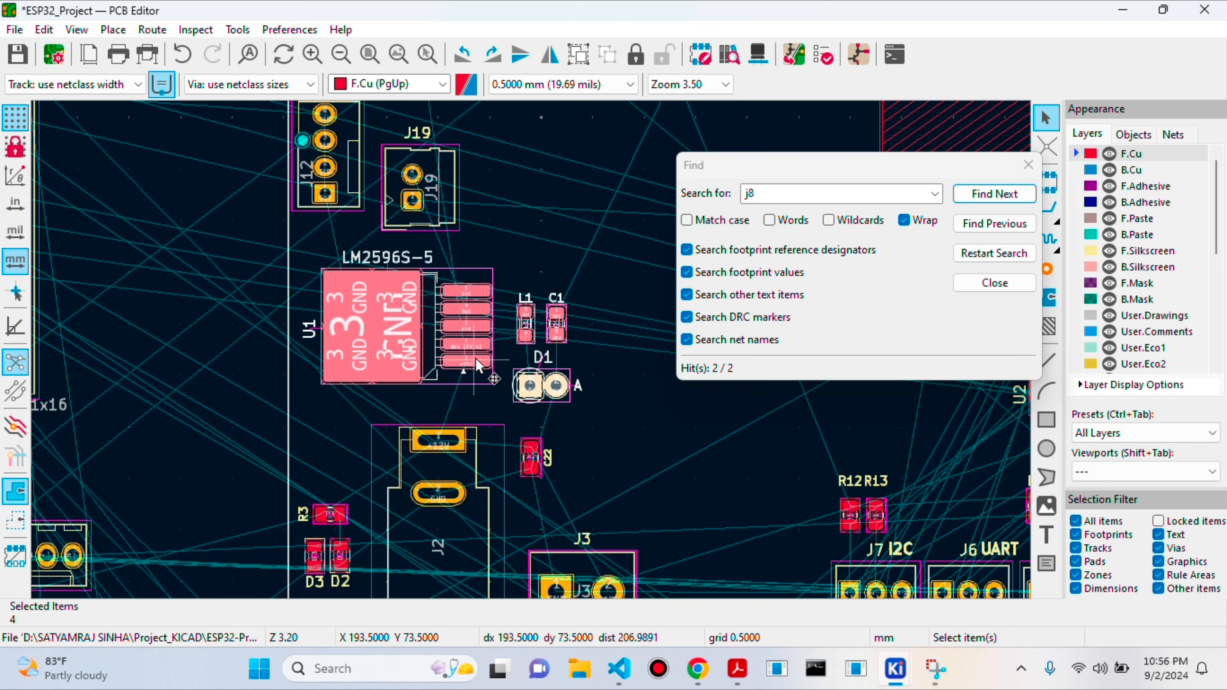
{"action": "left_click_drag", "start_coordinate": [465, 363], "coordinate": [462, 390]}
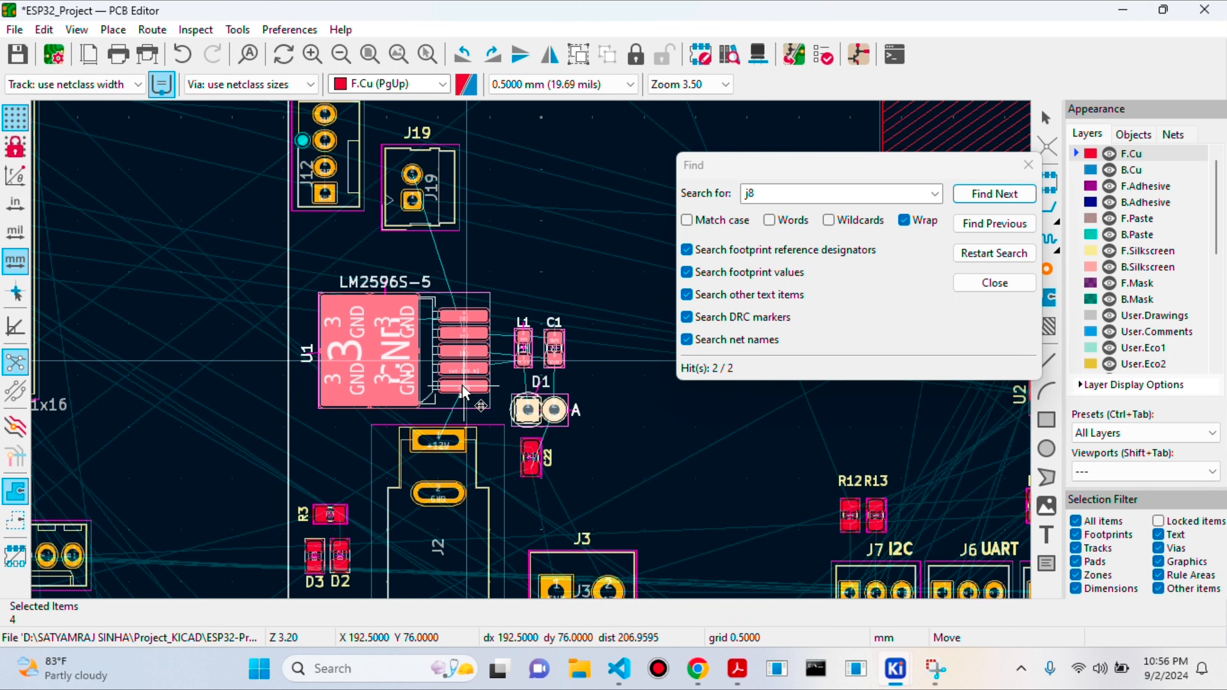
{"action": "left_click", "coordinate": [462, 391]}
{"action": "left_click", "coordinate": [235, 352]}
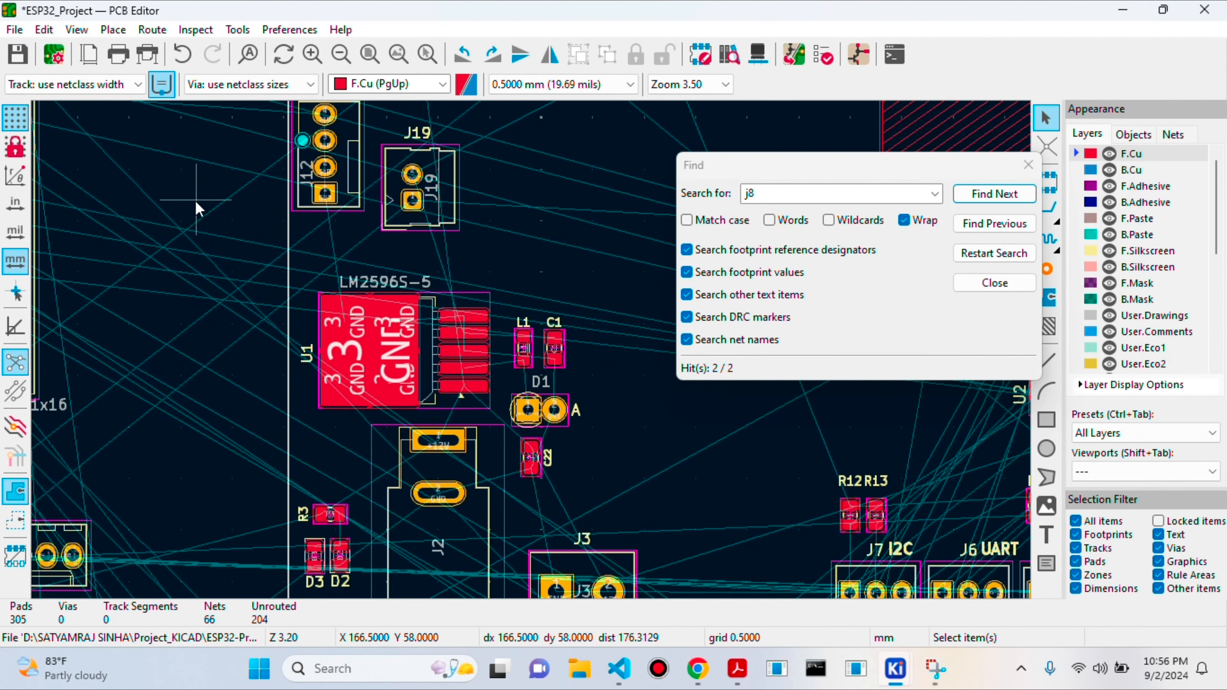
Pull the LM2596S-5 value text away from regulator U1 and delete it
{"action": "left_click", "coordinate": [393, 284]}
{"action": "left_click_drag", "start_coordinate": [391, 279], "coordinate": [213, 298]}
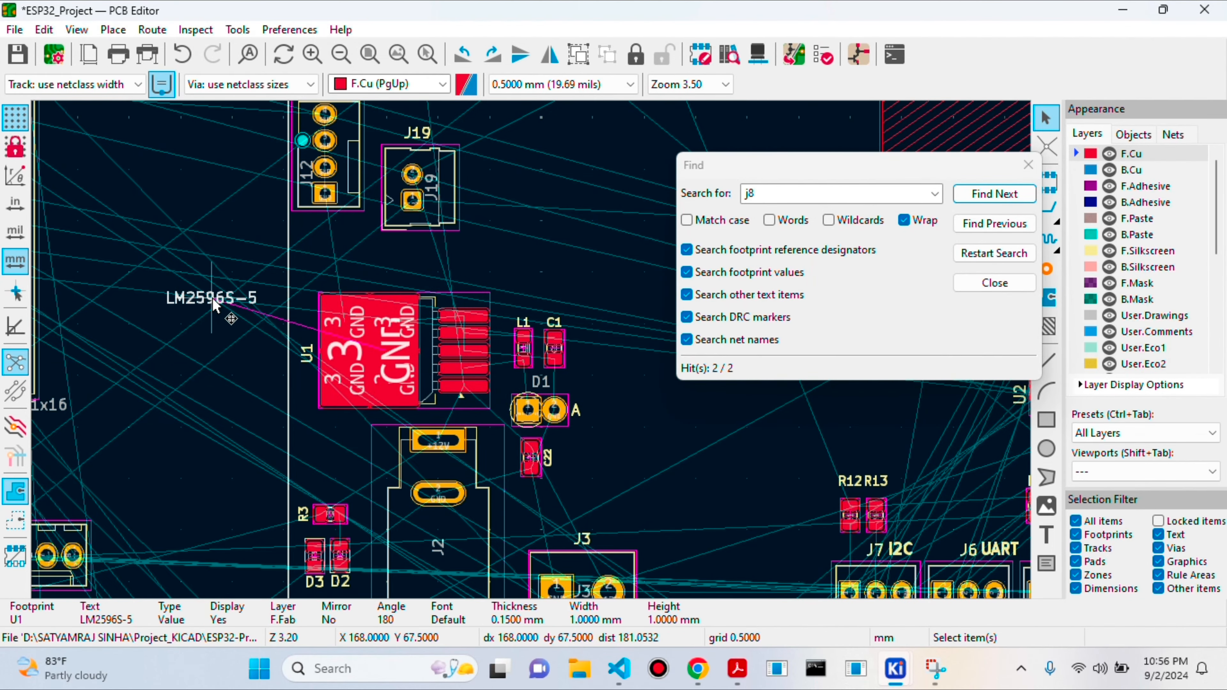
{"action": "key", "text": "Delete"}
Move connector J19 to the board's left edge, directly below J12
{"action": "scroll", "coordinate": [213, 298], "scroll_direction": "down", "scroll_amount": 2}
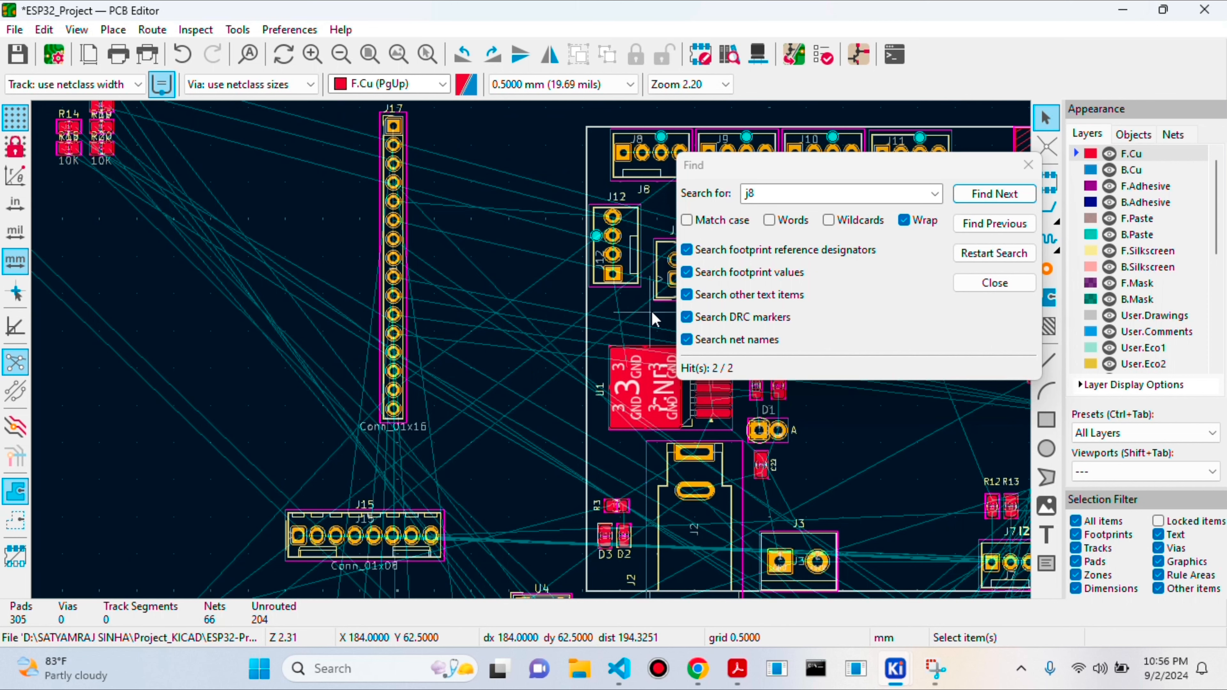
{"action": "left_click", "coordinate": [665, 298]}
{"action": "left_click_drag", "start_coordinate": [665, 300], "coordinate": [618, 339]}
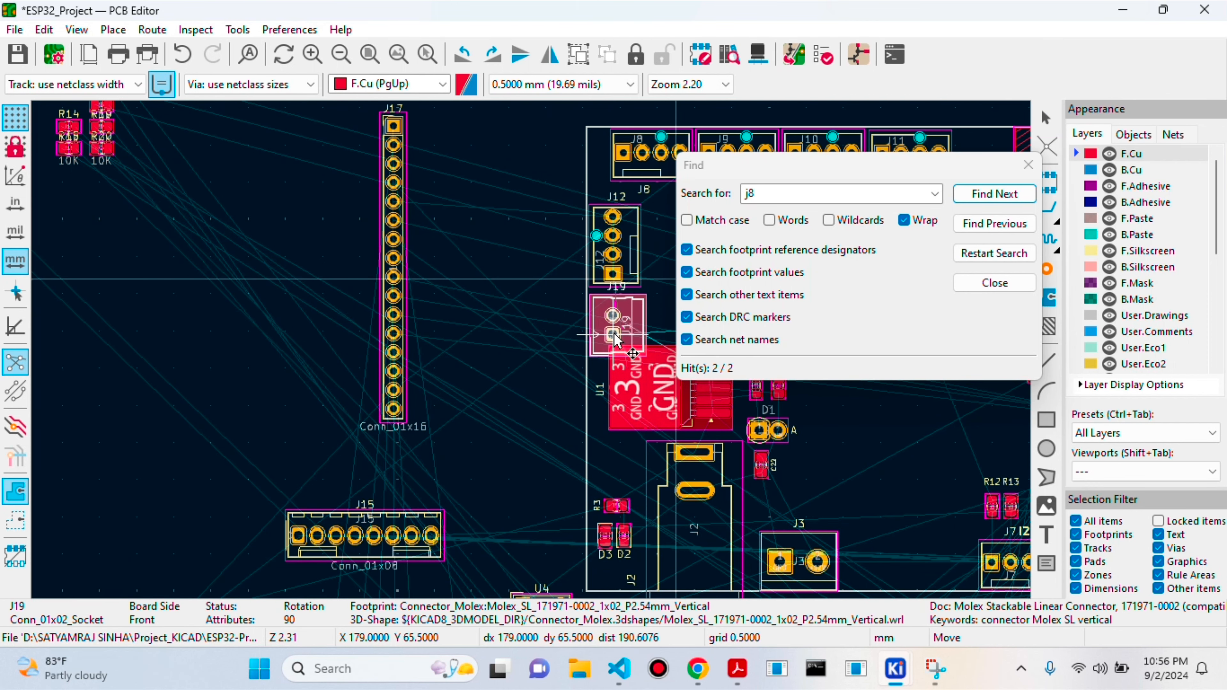
{"action": "left_click", "coordinate": [614, 333]}
{"action": "scroll", "coordinate": [614, 333], "scroll_direction": "up", "scroll_amount": 2}
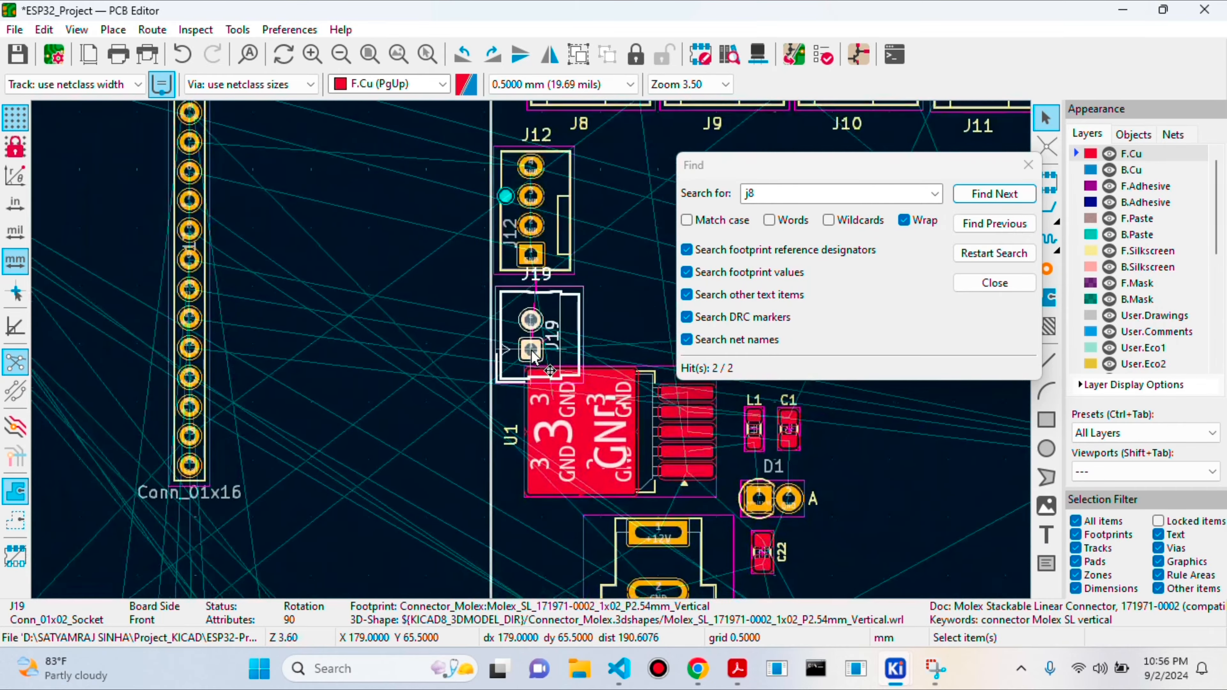
{"action": "scroll", "coordinate": [533, 357], "scroll_direction": "down", "scroll_amount": 2}
Shift regulator U1 toward the board's left edge and down, below connector J19
{"action": "left_click", "coordinate": [607, 426]}
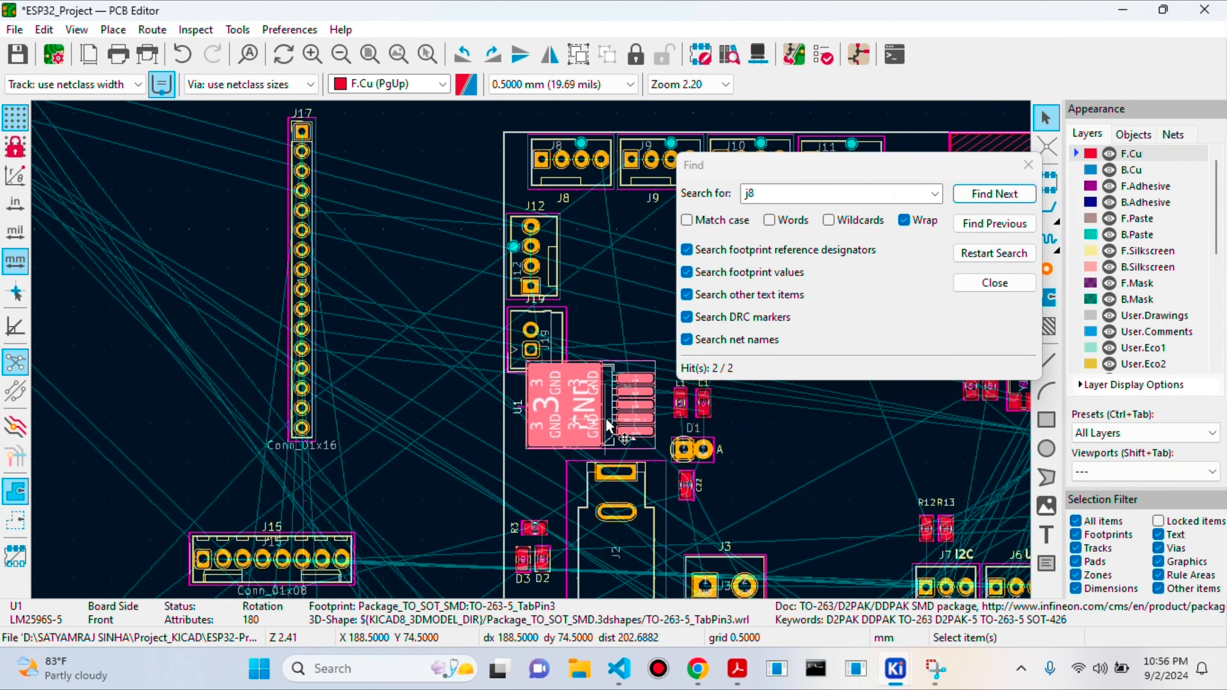
{"action": "left_click_drag", "start_coordinate": [606, 421], "coordinate": [581, 434]}
{"action": "scroll", "coordinate": [581, 434], "scroll_direction": "down", "scroll_amount": 2}
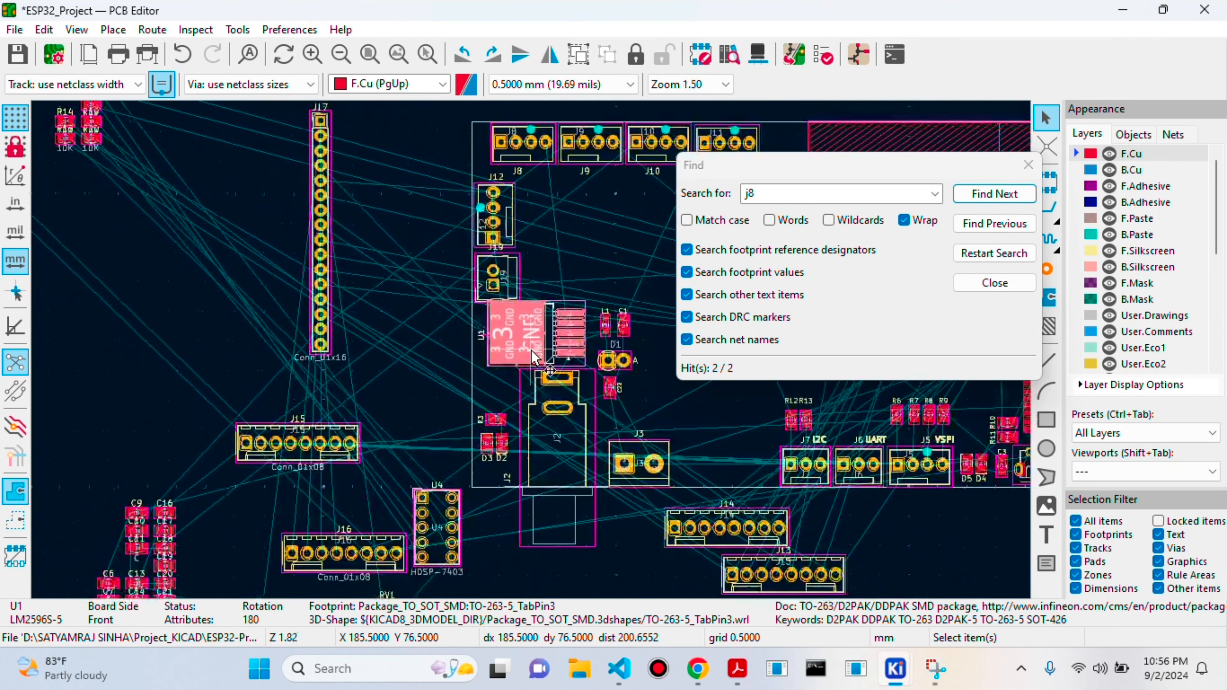
{"action": "scroll", "coordinate": [532, 351], "scroll_direction": "up", "scroll_amount": 2}
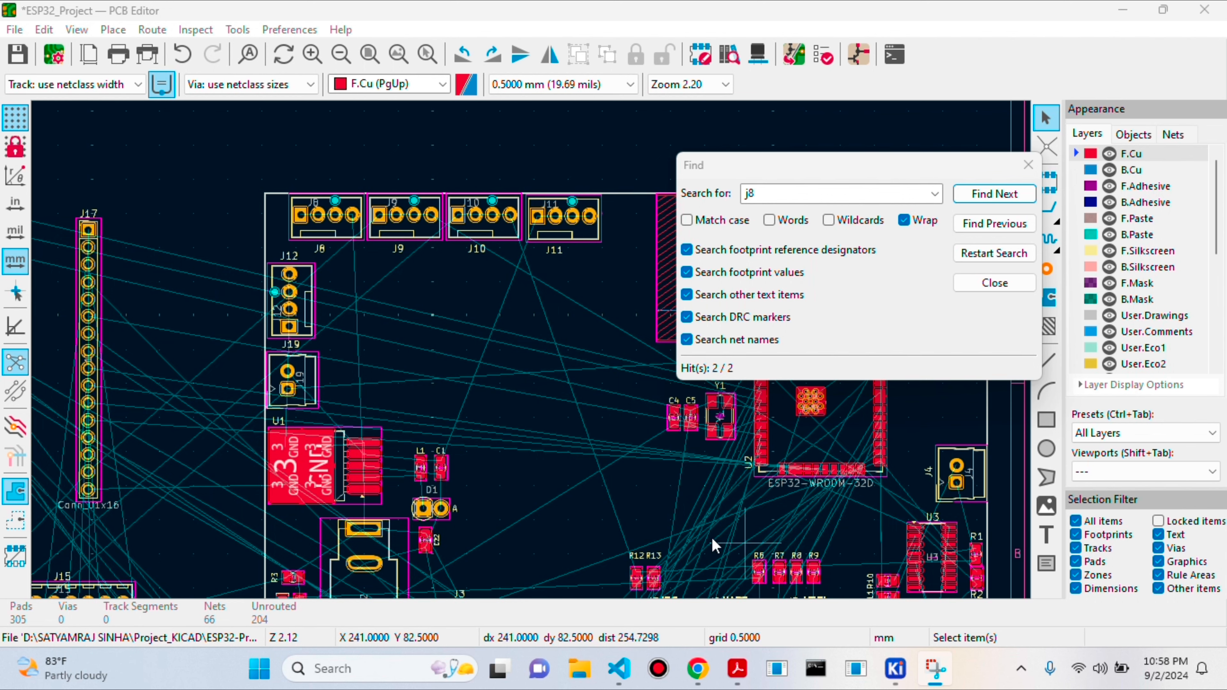
Switch to the Schematic Editor and examine the VCC Output and Decoupling Capacitor sections
{"action": "mouse_move", "coordinate": [895, 669]}
{"action": "left_click", "coordinate": [736, 587]}
{"action": "scroll", "coordinate": [743, 430], "scroll_direction": "down", "scroll_amount": 6}
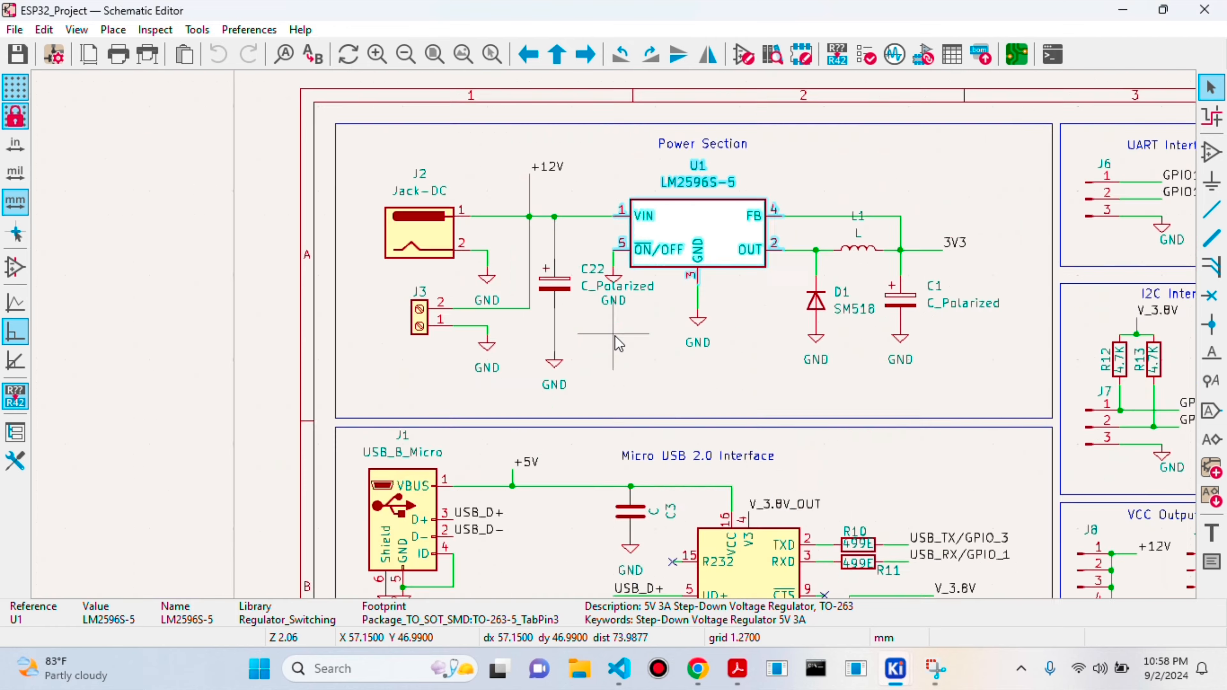
{"action": "scroll", "coordinate": [744, 430], "scroll_direction": "up", "scroll_amount": 3}
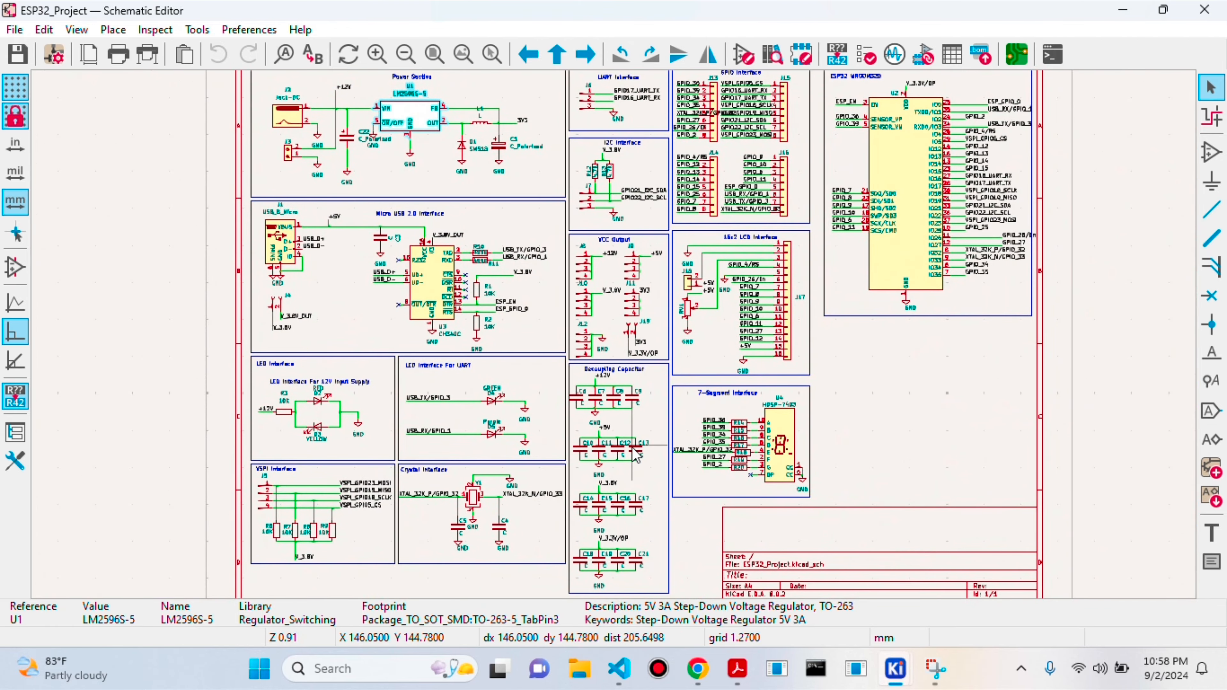
{"action": "scroll", "coordinate": [618, 343], "scroll_direction": "up", "scroll_amount": 4}
{"action": "scroll", "coordinate": [618, 340], "scroll_direction": "down", "scroll_amount": 7}
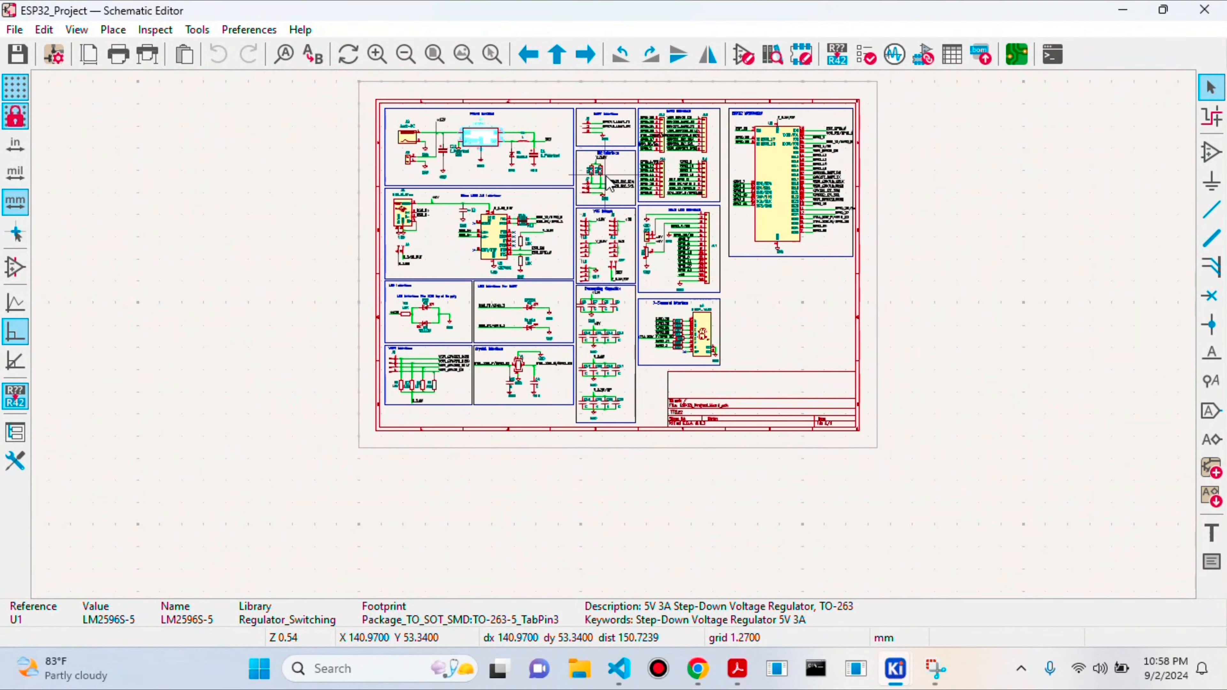
{"action": "scroll", "coordinate": [609, 198], "scroll_direction": "up", "scroll_amount": 7}
{"action": "scroll", "coordinate": [618, 340], "scroll_direction": "down", "scroll_amount": 3}
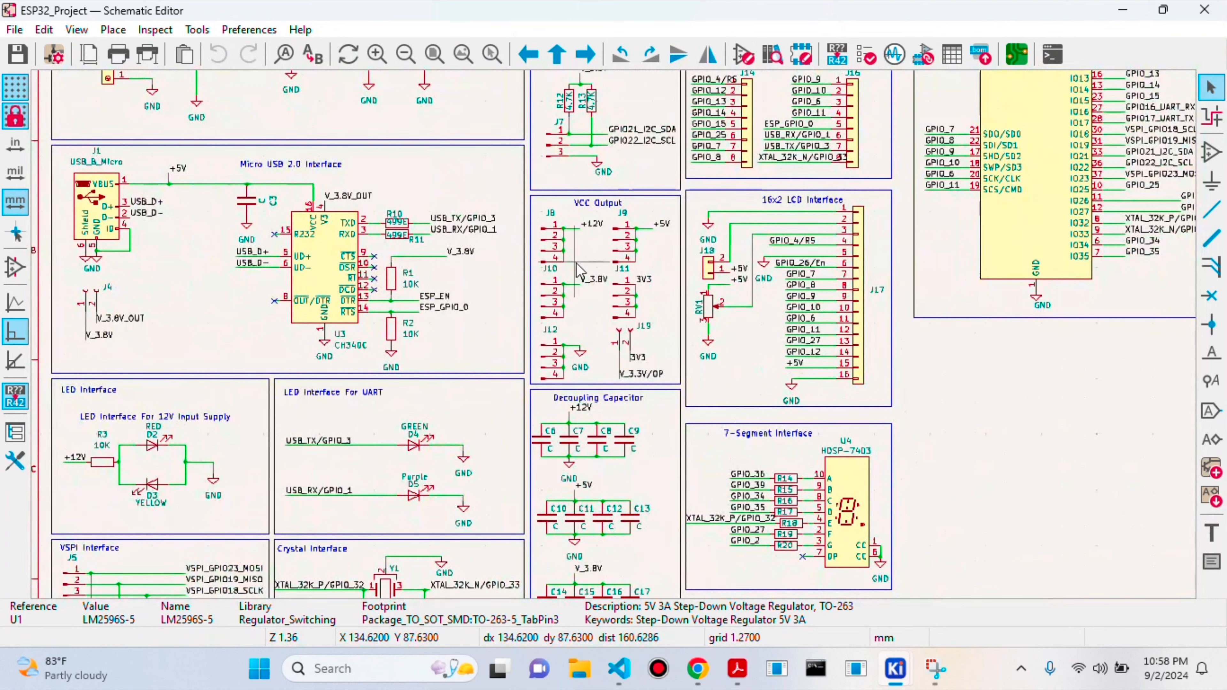
{"action": "scroll", "coordinate": [618, 446], "scroll_direction": "up", "scroll_amount": 2}
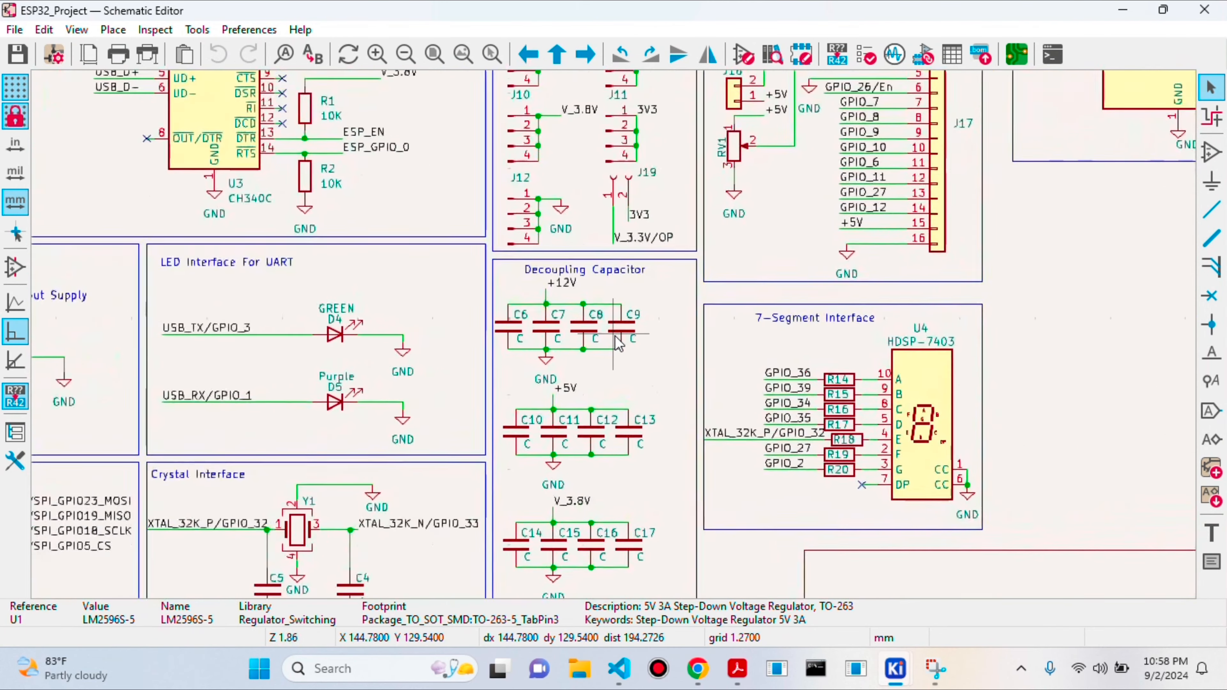
{"action": "scroll", "coordinate": [618, 340], "scroll_direction": "down", "scroll_amount": 1}
{"action": "scroll", "coordinate": [623, 261], "scroll_direction": "up", "scroll_amount": 3}
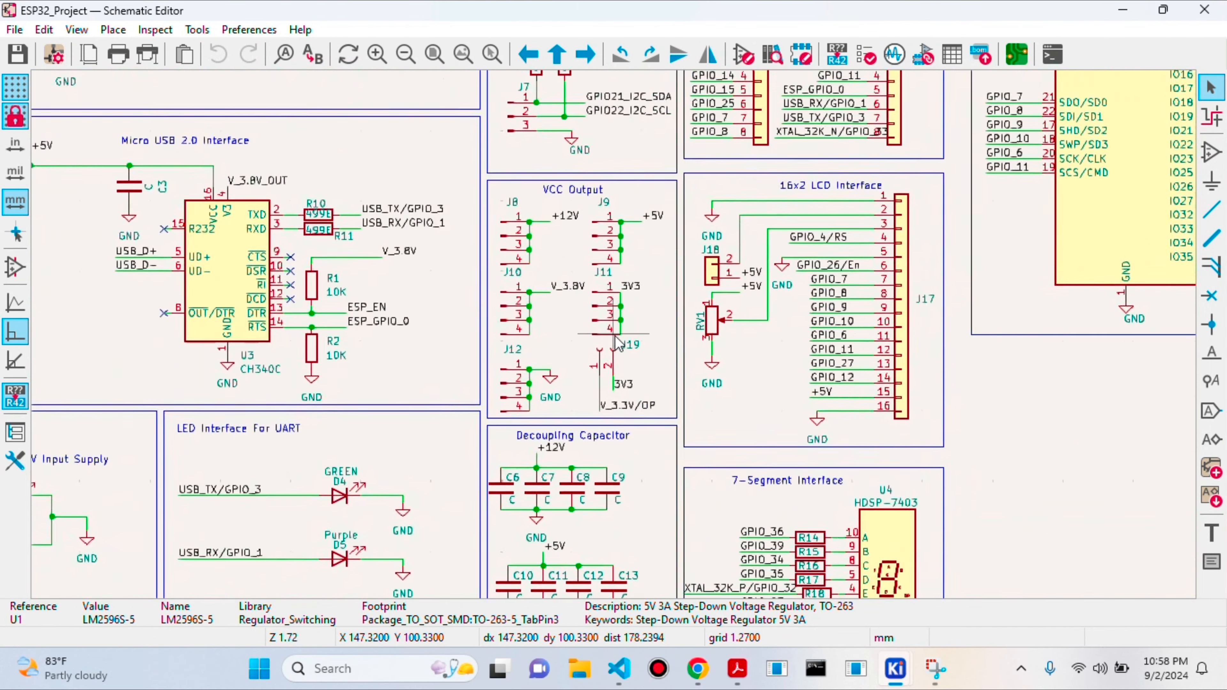
{"action": "scroll", "coordinate": [619, 340], "scroll_direction": "down", "scroll_amount": 4}
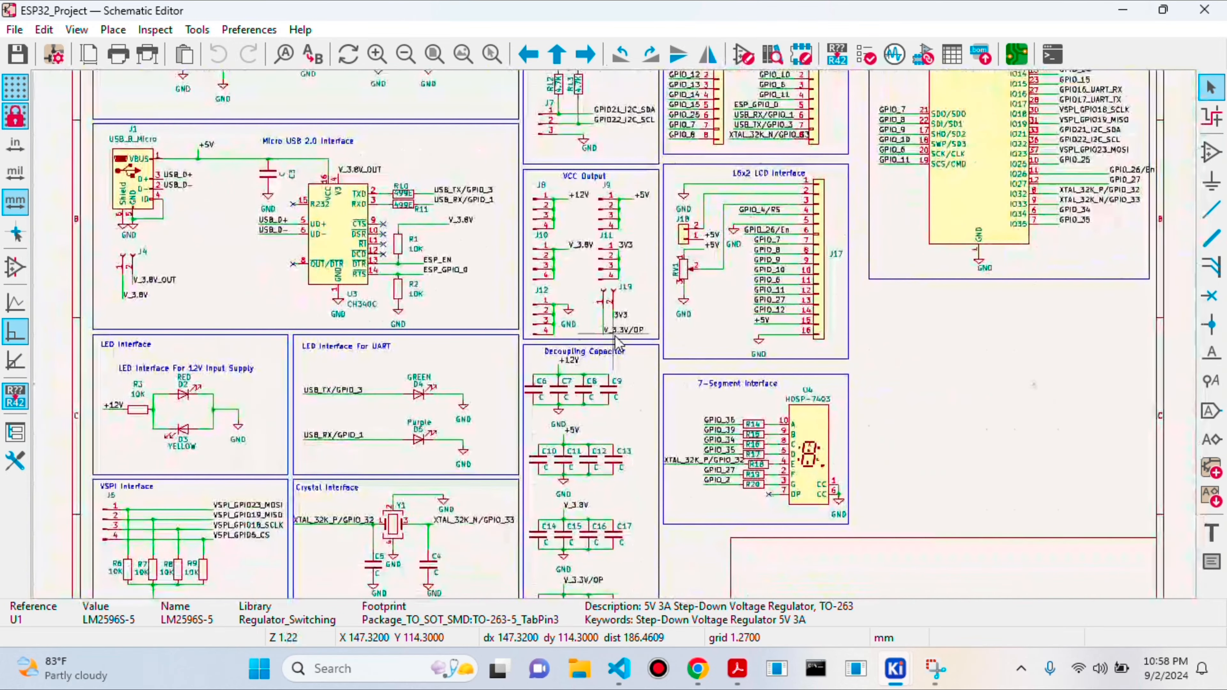
{"action": "scroll", "coordinate": [618, 340], "scroll_direction": "up", "scroll_amount": 3}
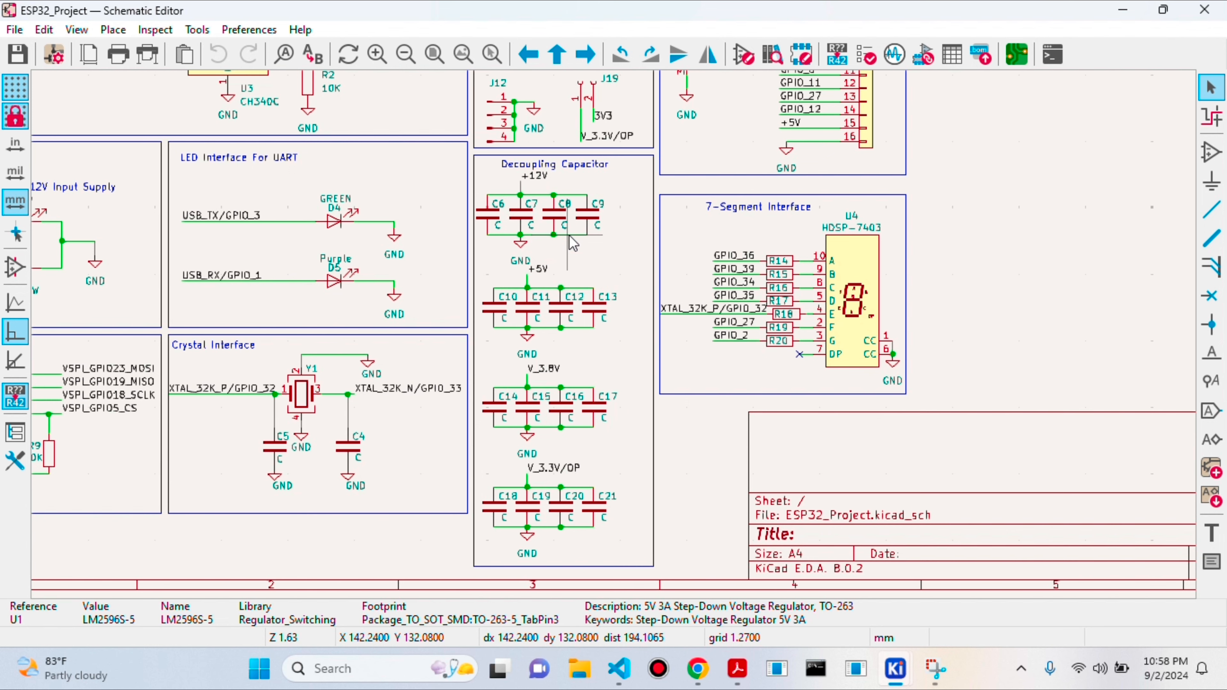
Switch back to the PCB Editor and search the board for capacitor C6
{"action": "left_click", "coordinate": [897, 667]}
{"action": "left_click", "coordinate": [1084, 575]}
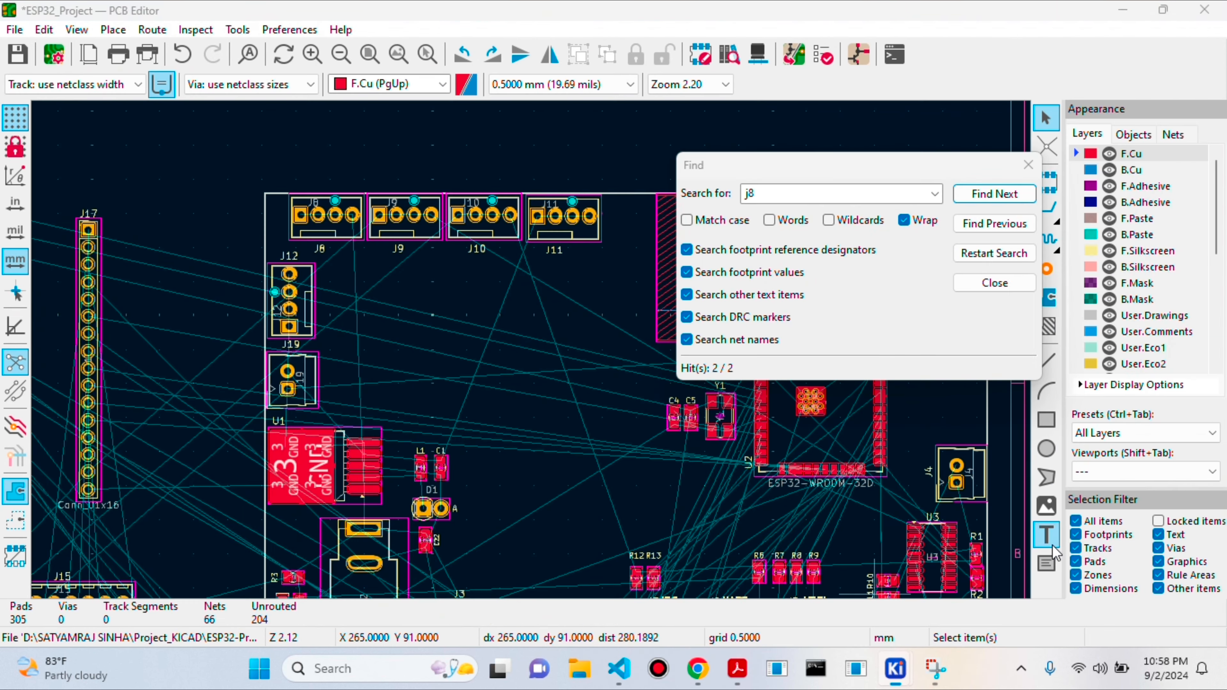
{"action": "left_click", "coordinate": [782, 194]}
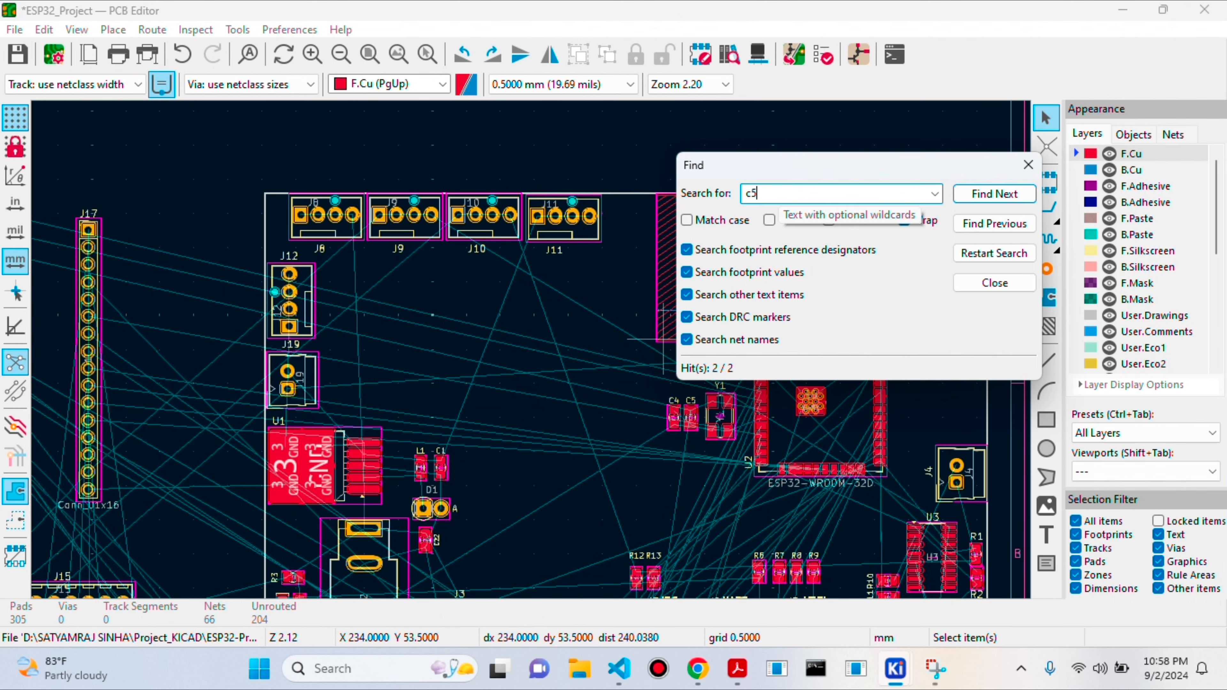
{"action": "key", "text": "Return"}
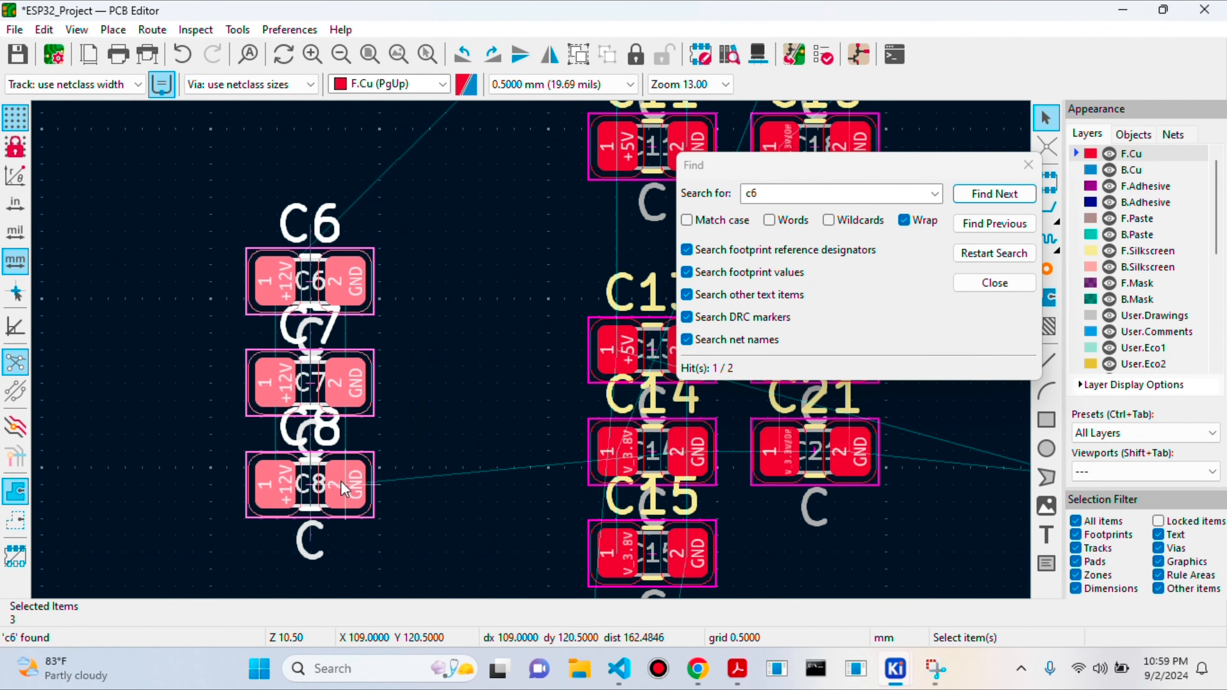
Set the width and height of C6's reference designator text to 0.8 mm
{"action": "left_click", "coordinate": [414, 406]}
{"action": "double_click", "coordinate": [320, 232]}
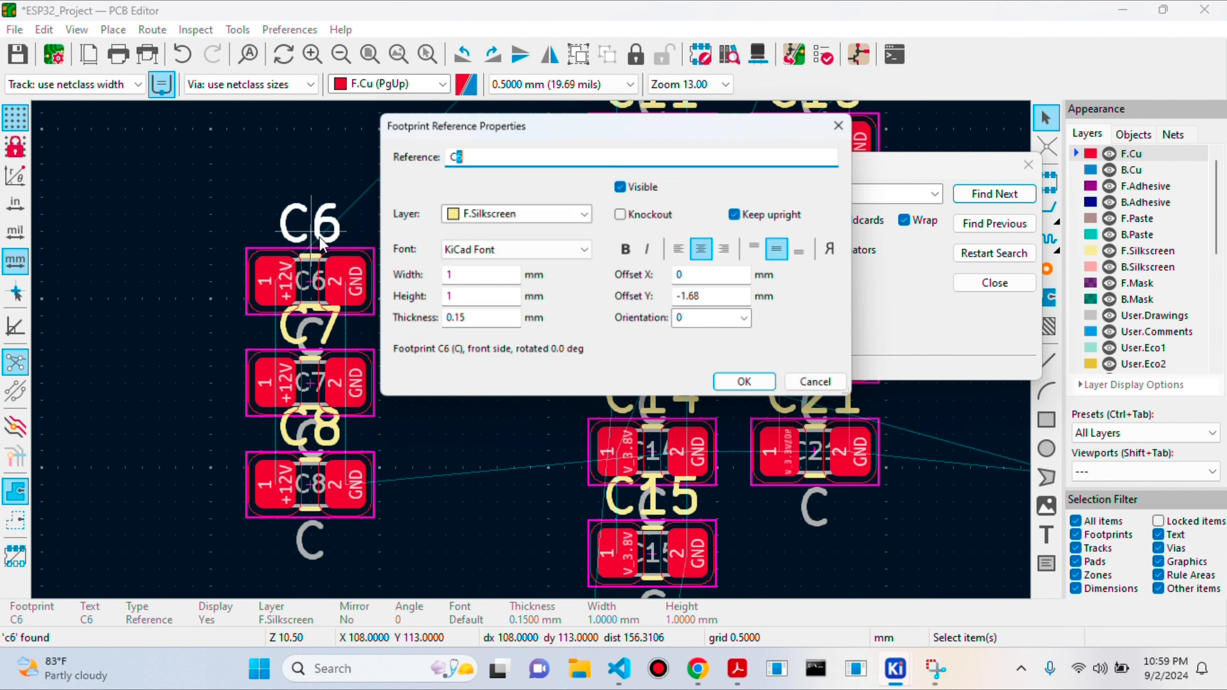
{"action": "left_click", "coordinate": [499, 285]}
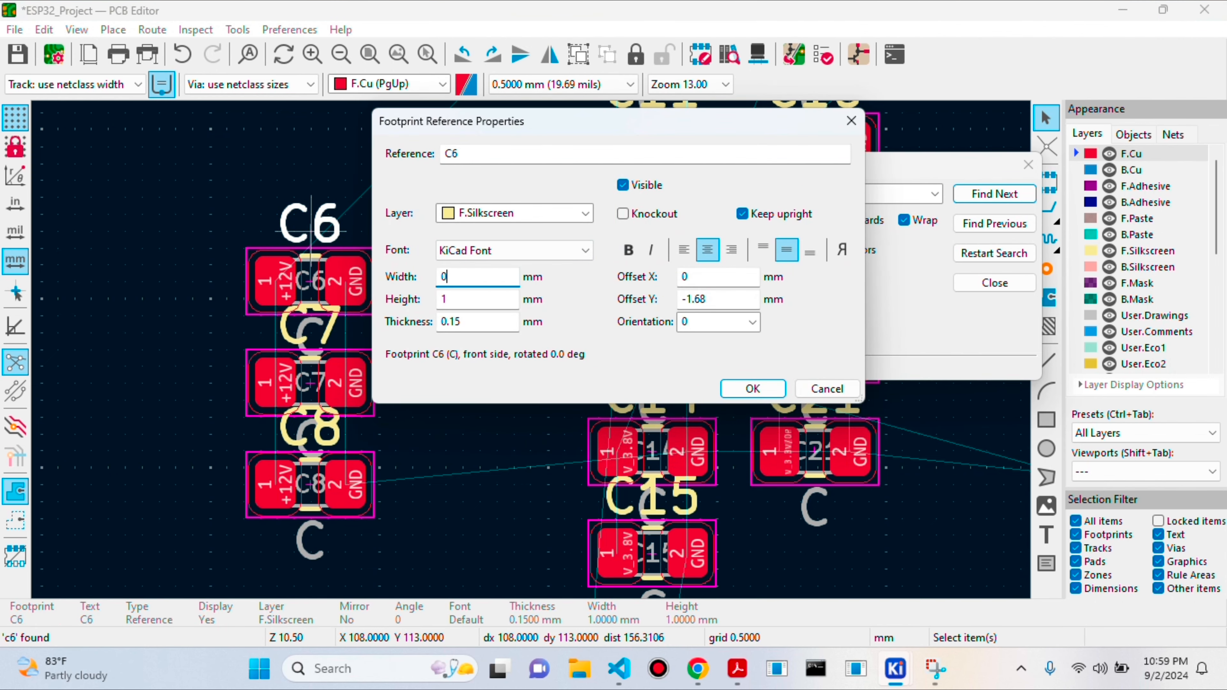
{"action": "key", "text": "Tab"}
{"action": "key", "text": "Return"}
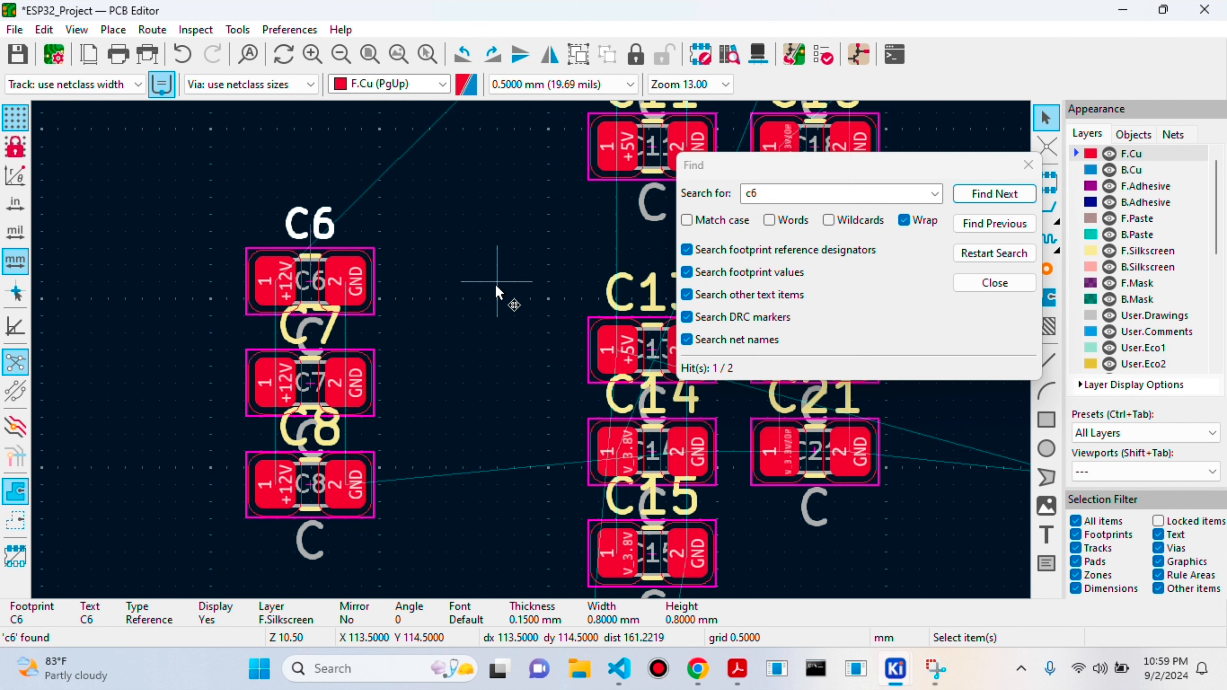
Move capacitor C6 up and to the right, clear of C7, and delete its value text
{"action": "left_click", "coordinate": [353, 292]}
{"action": "left_click_drag", "start_coordinate": [351, 289], "coordinate": [397, 221]}
{"action": "left_click", "coordinate": [363, 286]}
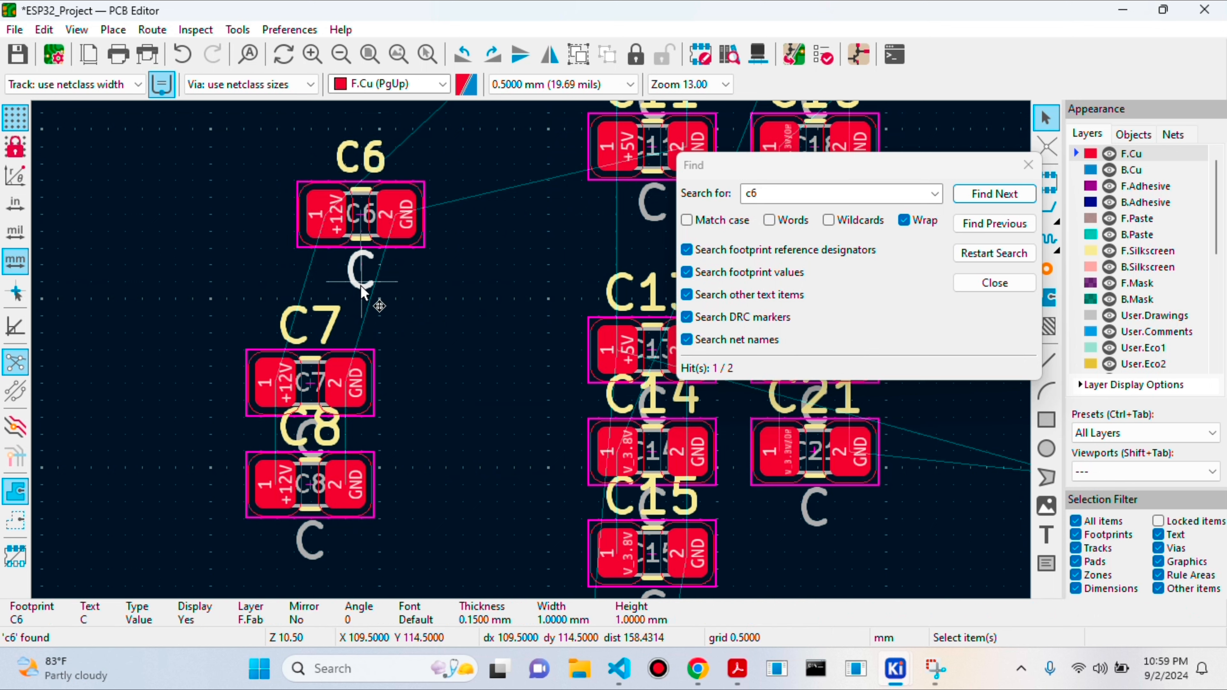
{"action": "key", "text": "Delete"}
Move capacitor C7 directly below C6 with a gap, and shift C8 to the right
{"action": "left_click", "coordinate": [332, 347]}
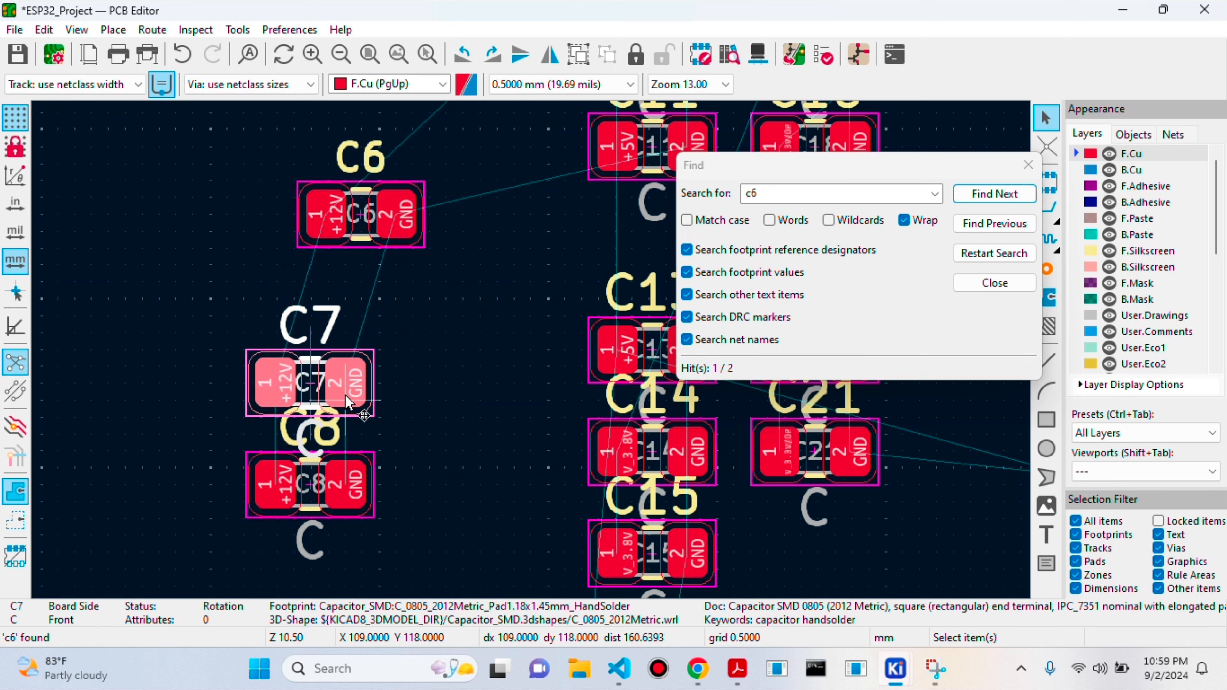
{"action": "left_click_drag", "start_coordinate": [333, 347], "coordinate": [404, 331]}
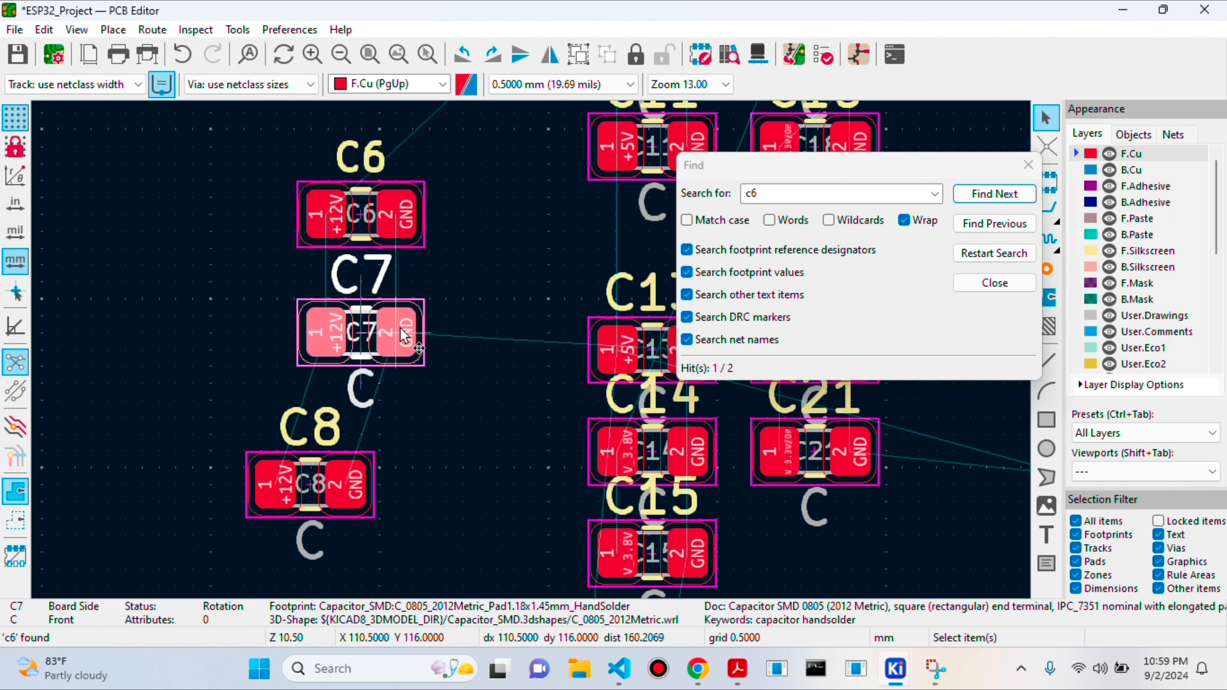
{"action": "left_click", "coordinate": [363, 503]}
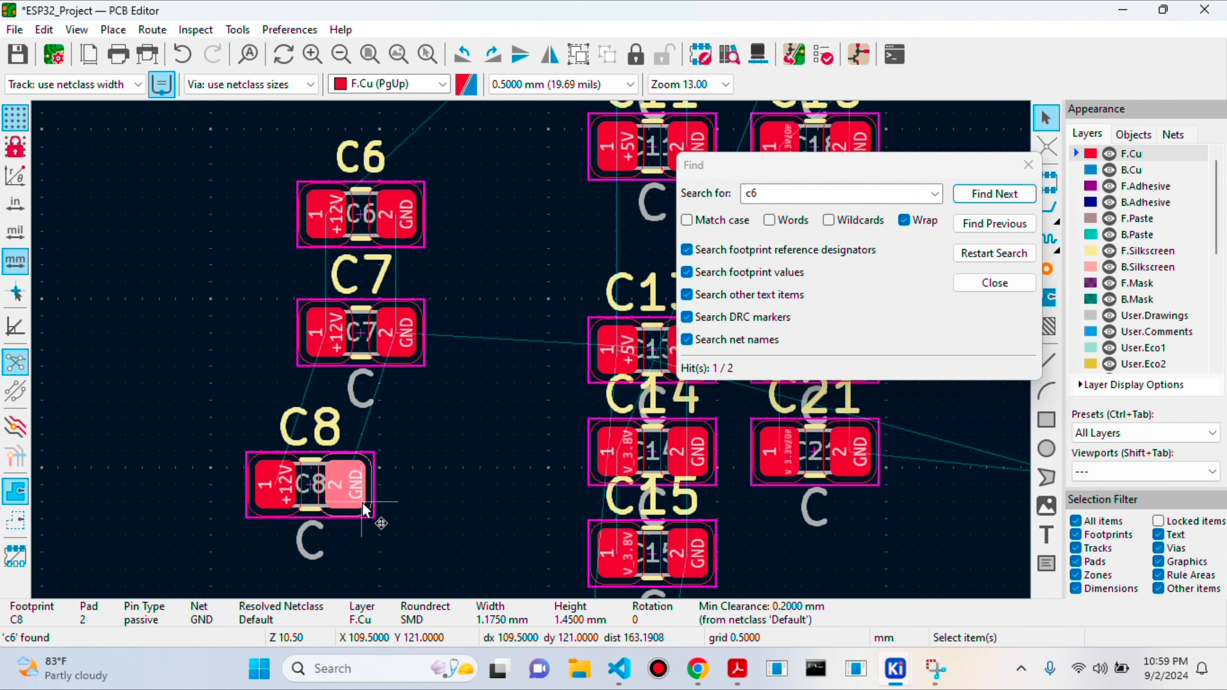
{"action": "left_click_drag", "start_coordinate": [362, 503], "coordinate": [496, 503]}
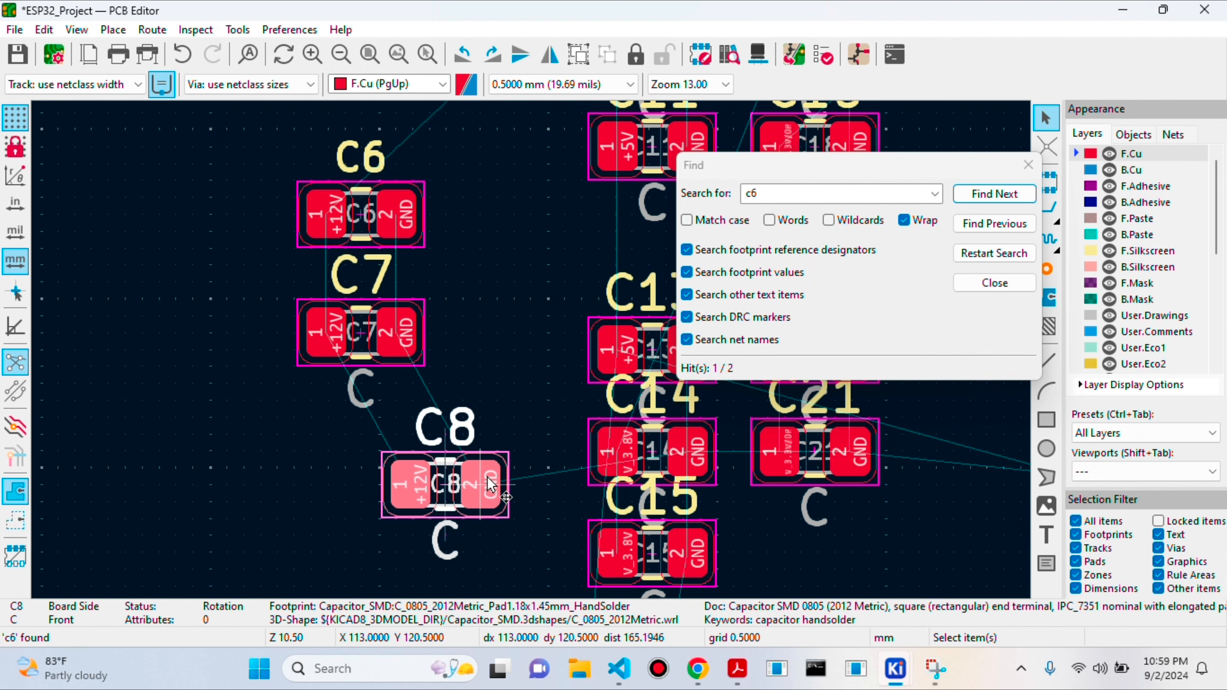
{"action": "double_click", "coordinate": [460, 430]}
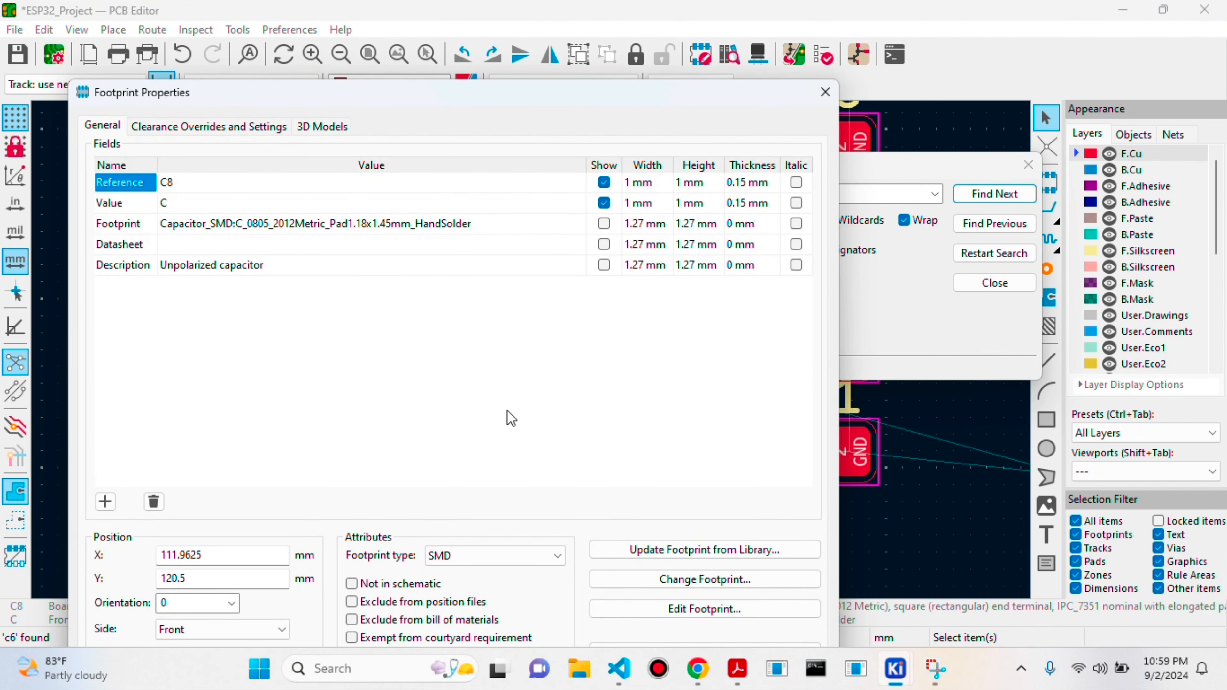
{"action": "left_click", "coordinate": [825, 92]}
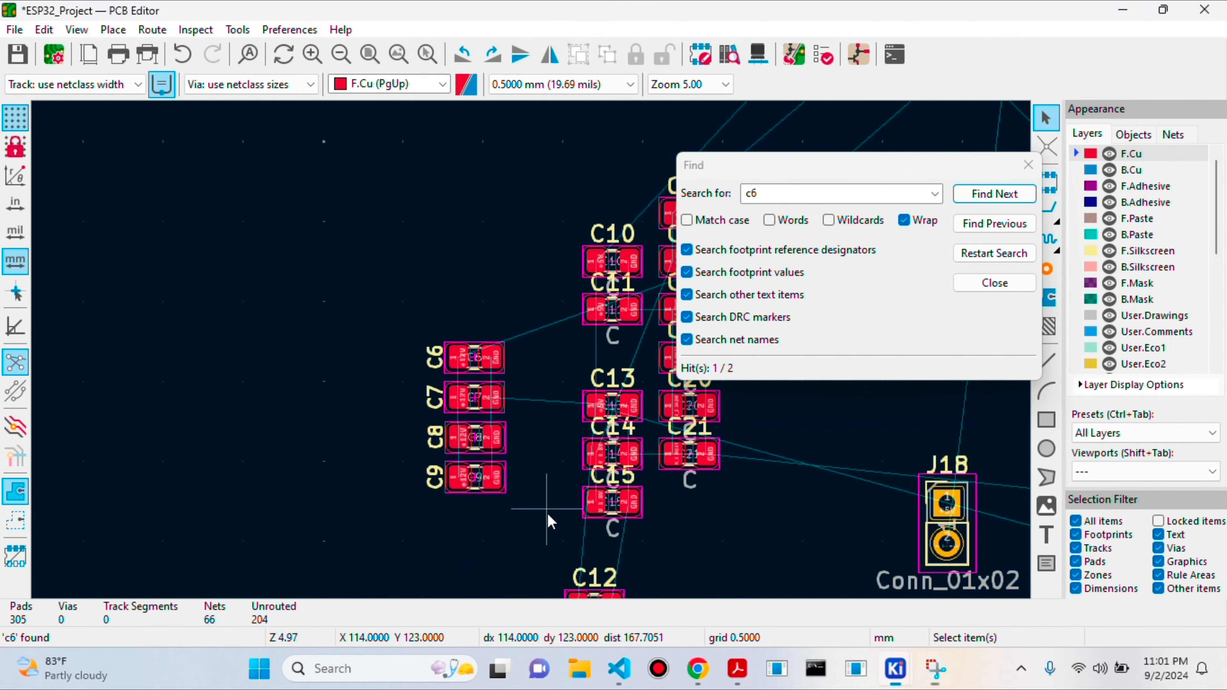
Move the capacitor group C6 to C9 onto the board, just right of connector J12 and below J8
{"action": "left_click_drag", "start_coordinate": [551, 521], "coordinate": [410, 308]}
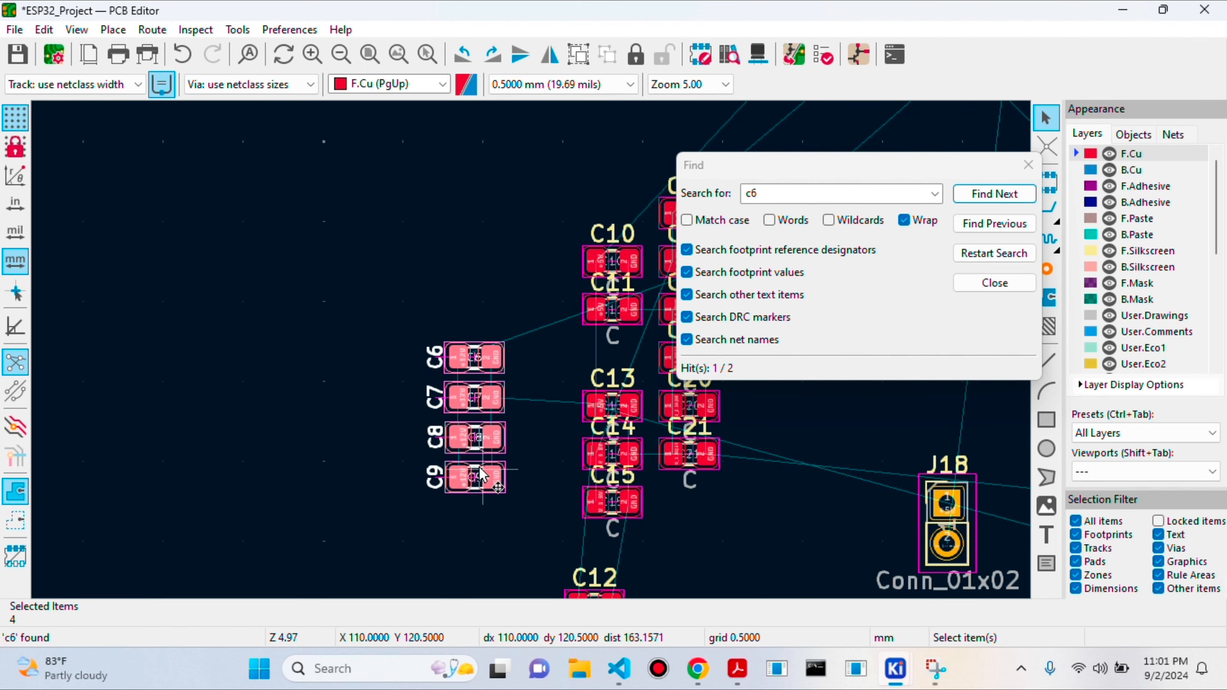
{"action": "scroll", "coordinate": [480, 476], "scroll_direction": "down", "scroll_amount": 5}
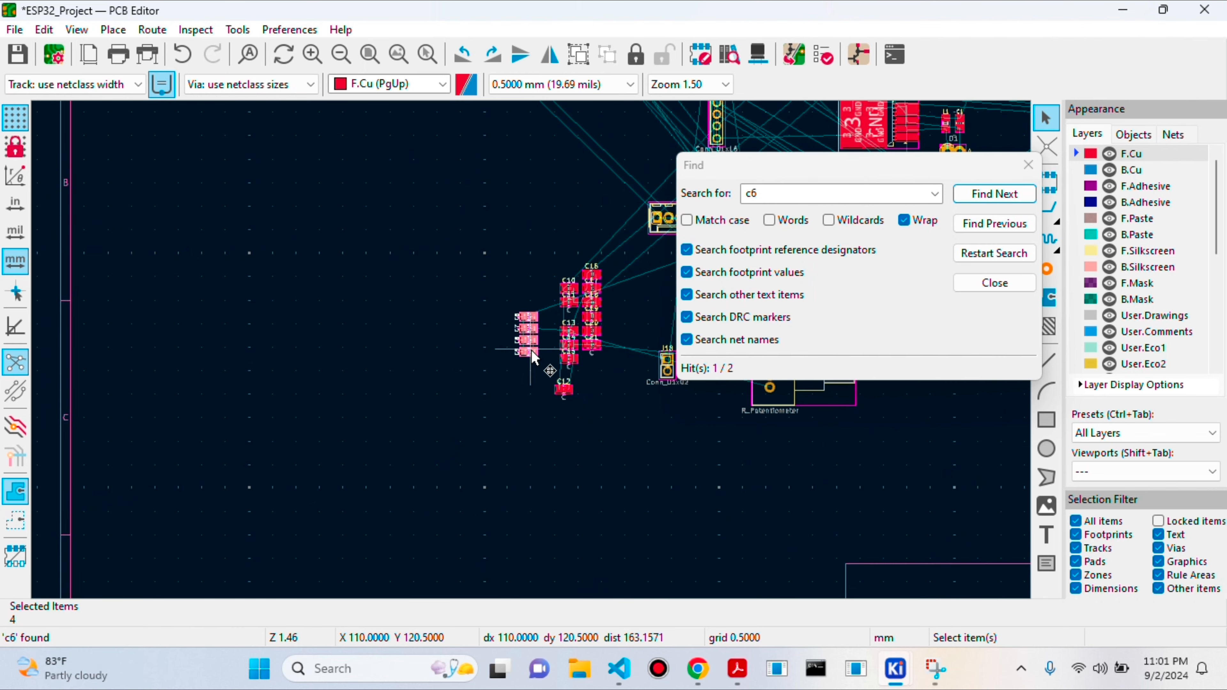
{"action": "scroll", "coordinate": [918, 275], "scroll_direction": "down", "scroll_amount": 3}
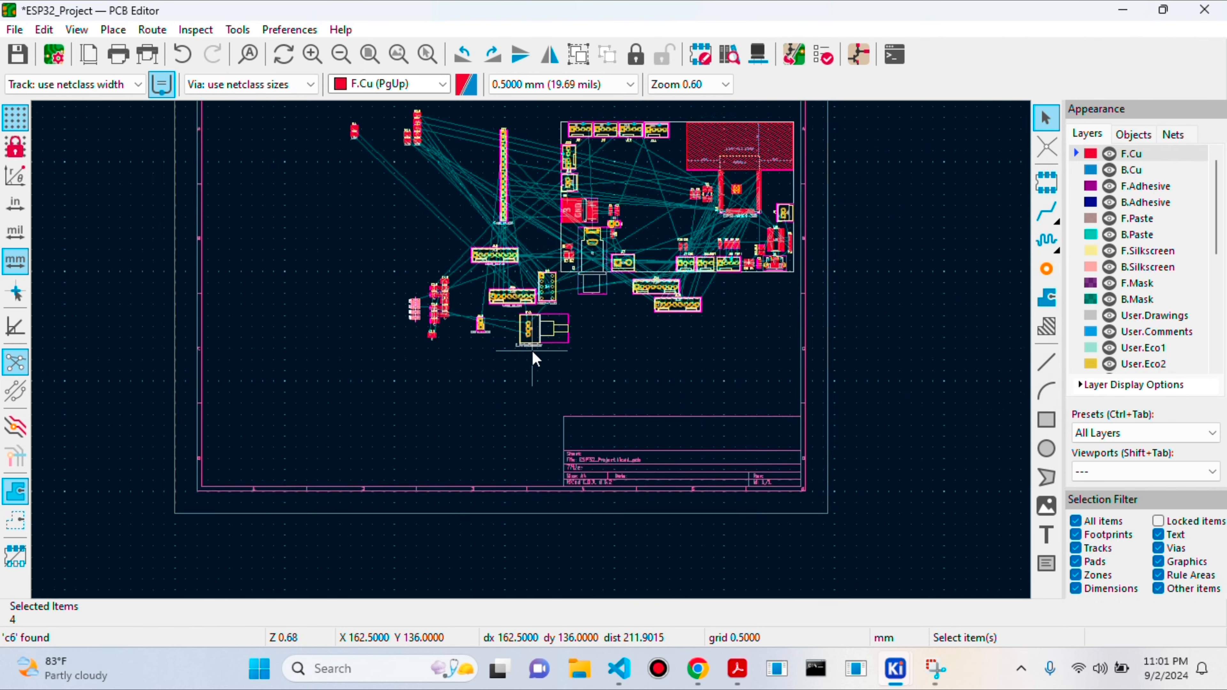
{"action": "scroll", "coordinate": [584, 169], "scroll_direction": "up", "scroll_amount": 3}
{"action": "scroll", "coordinate": [536, 359], "scroll_direction": "down", "scroll_amount": 2}
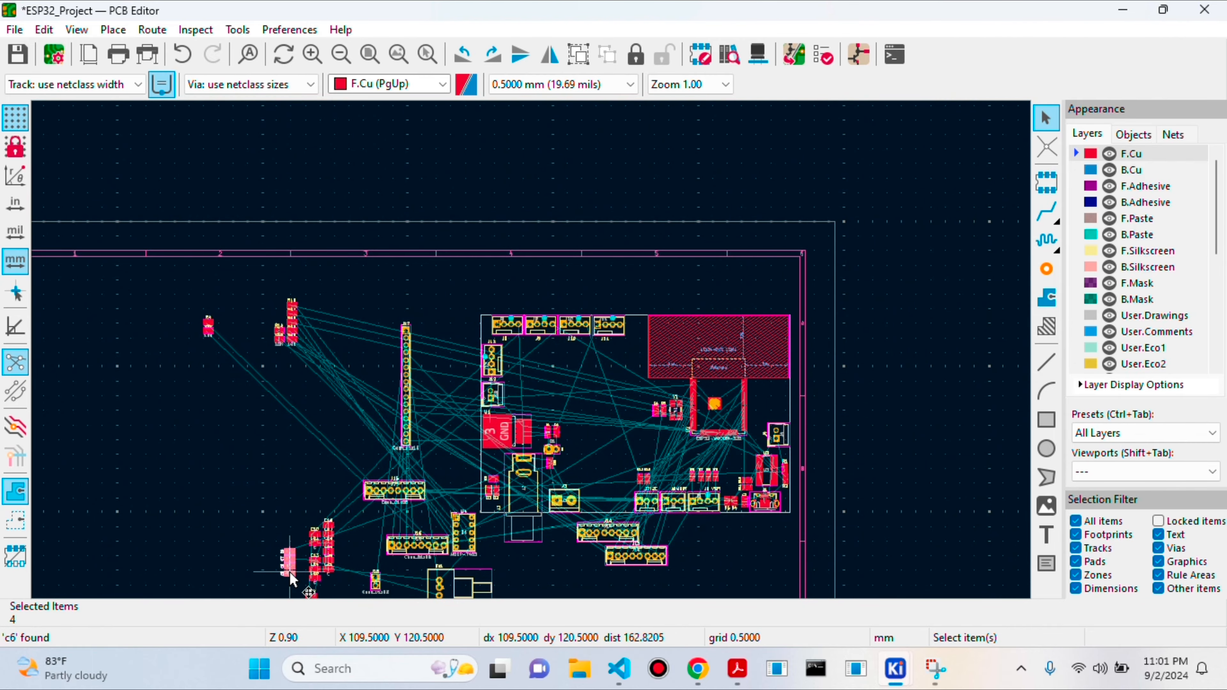
{"action": "key", "text": "m"}
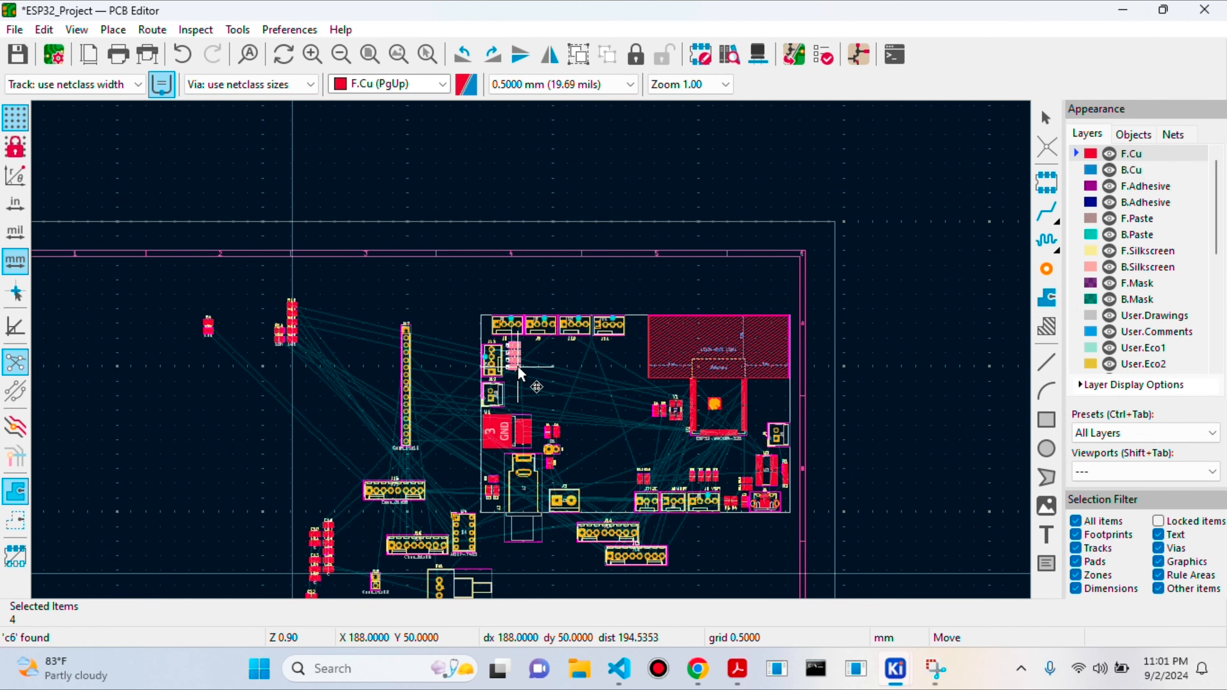
{"action": "left_click", "coordinate": [520, 379]}
{"action": "scroll", "coordinate": [521, 373], "scroll_direction": "up", "scroll_amount": 5}
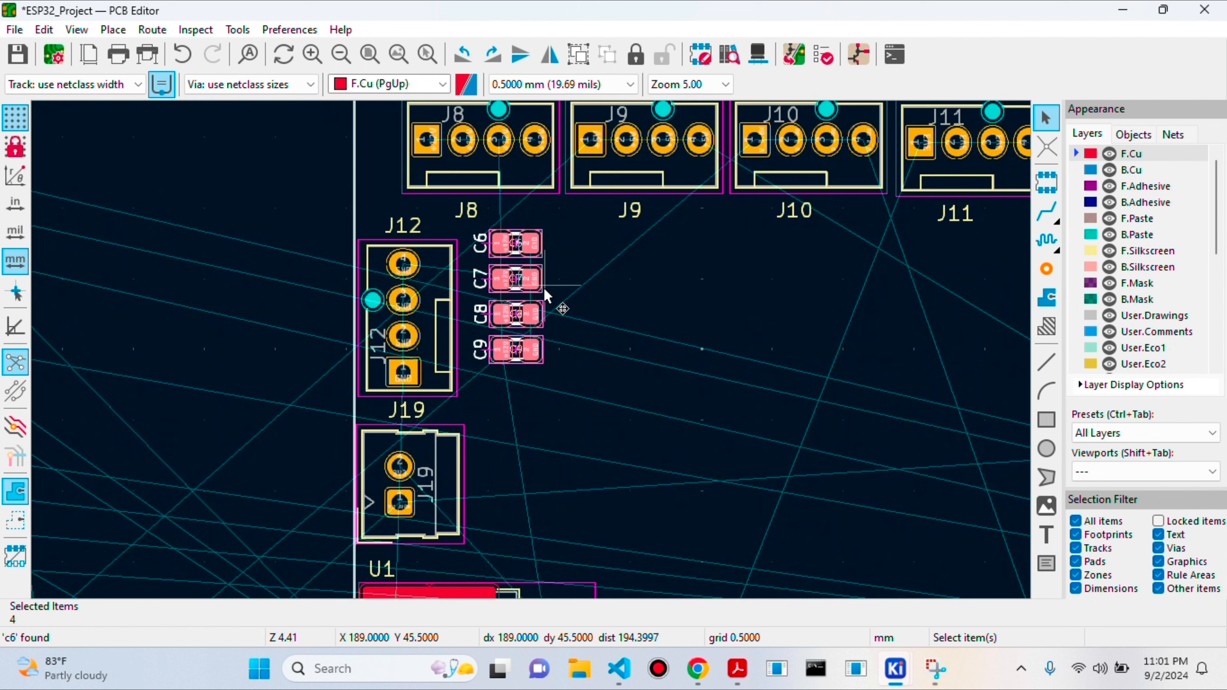
Pick up capacitor C6 alone and set it down at the head of the C6 to C9 column beside J12
{"action": "left_click", "coordinate": [530, 245]}
{"action": "left_click", "coordinate": [529, 243]}
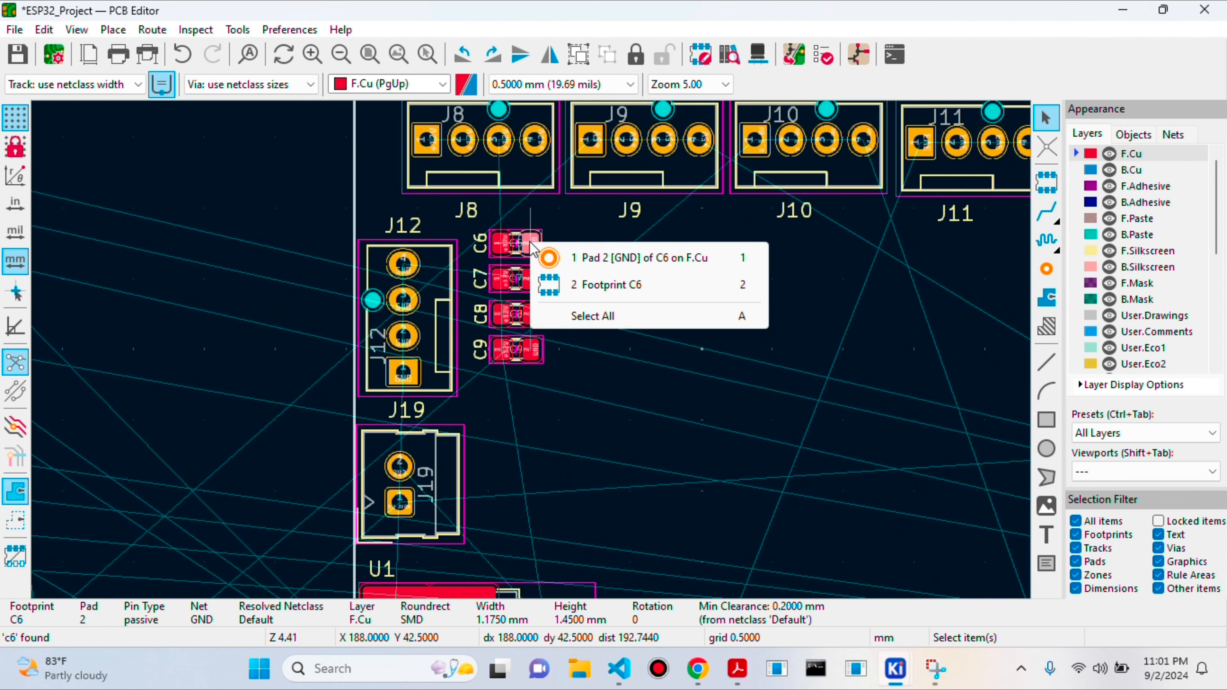
{"action": "left_click", "coordinate": [584, 284]}
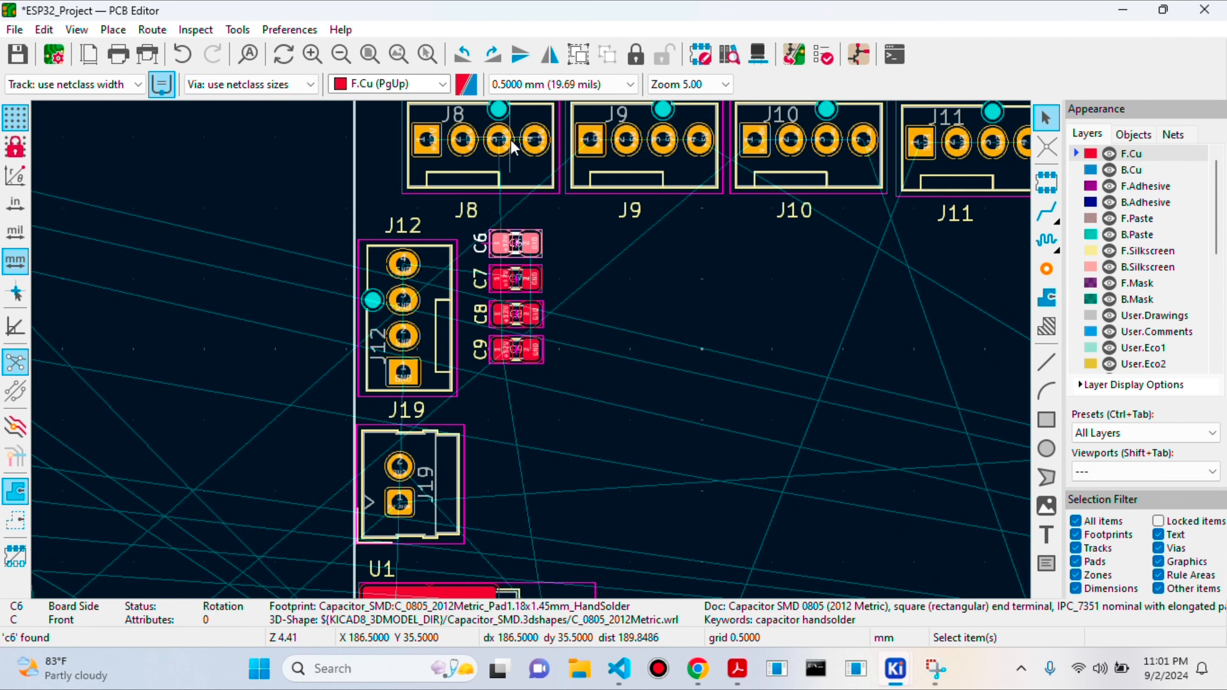
{"action": "scroll", "coordinate": [534, 357], "scroll_direction": "up", "scroll_amount": 3}
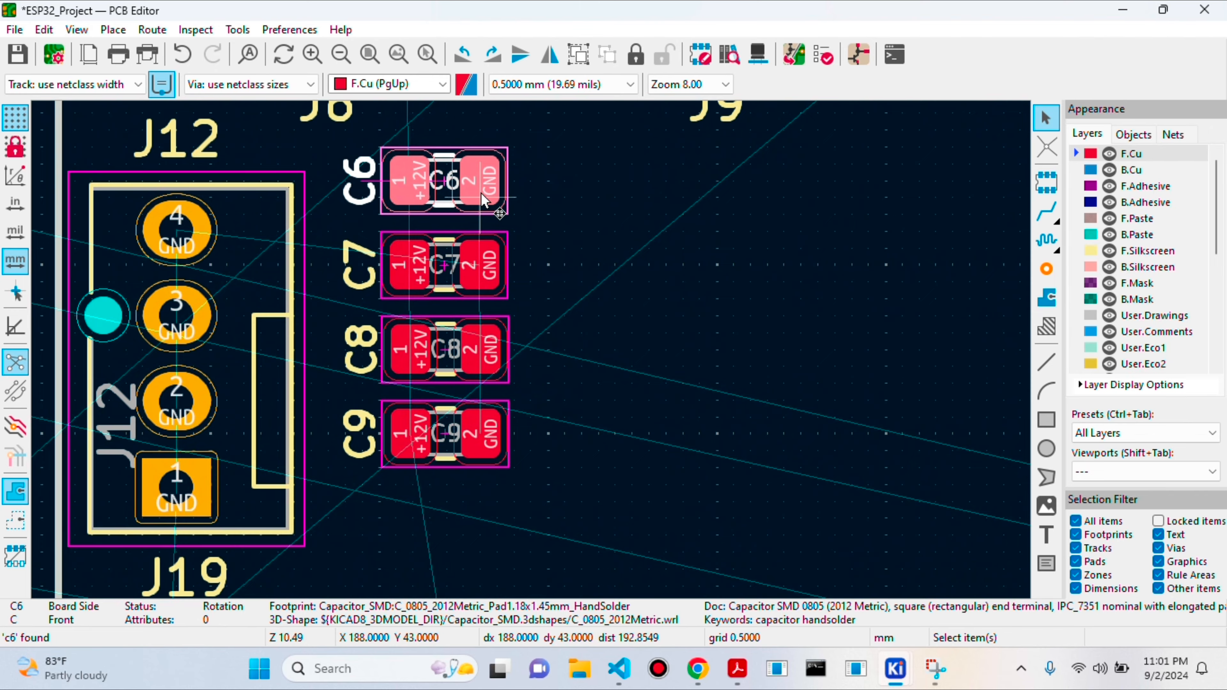
{"action": "scroll", "coordinate": [488, 218], "scroll_direction": "down", "scroll_amount": 3}
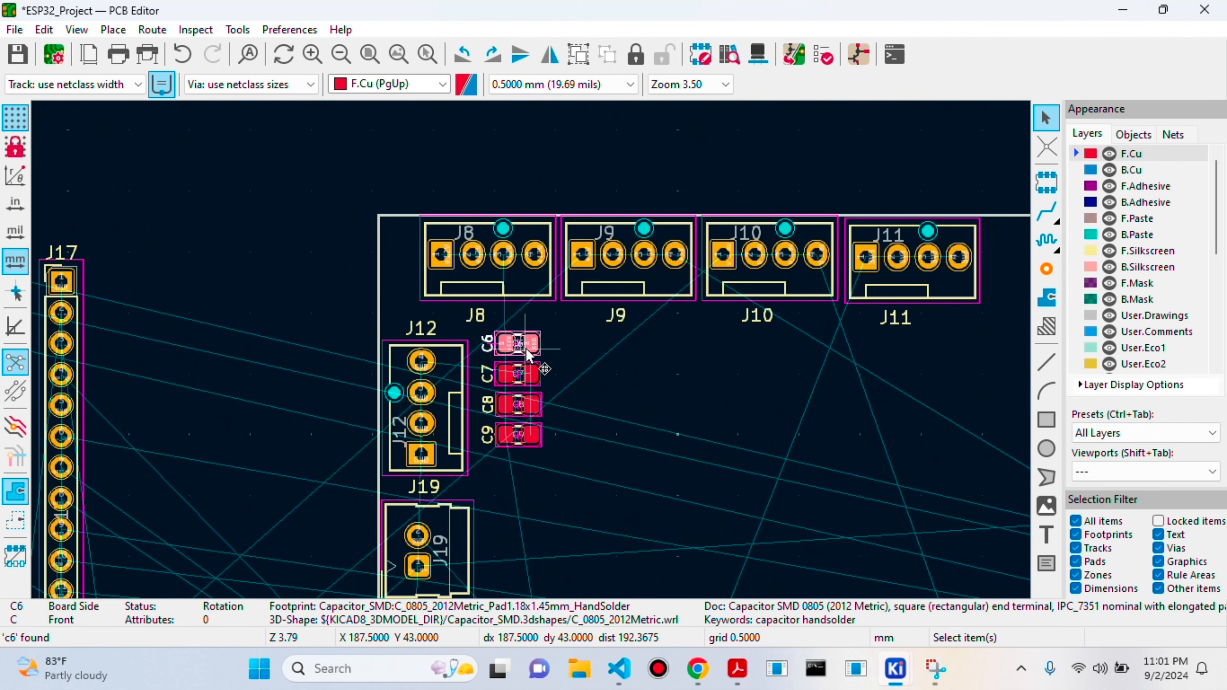
{"action": "key", "text": "m"}
{"action": "left_click", "coordinate": [529, 344]}
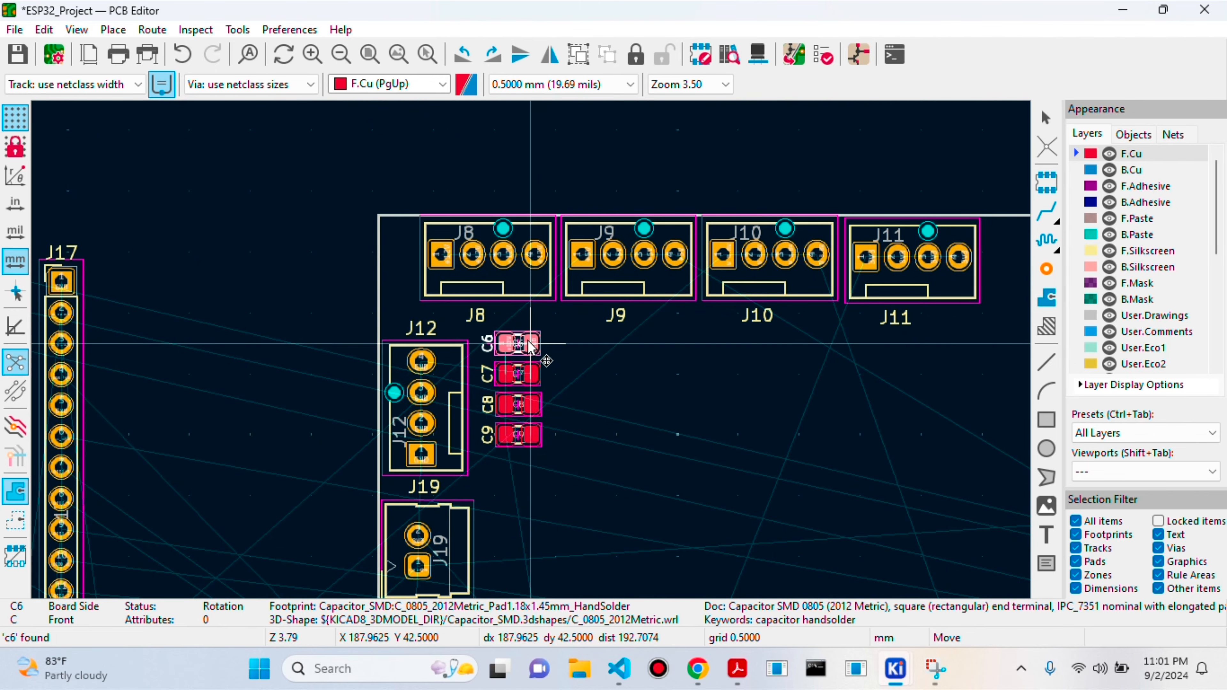
Move capacitor C10 out of the off-board capacitor cluster to X 110, Y 108.5 mm
{"action": "scroll", "coordinate": [531, 349], "scroll_direction": "down", "scroll_amount": 3}
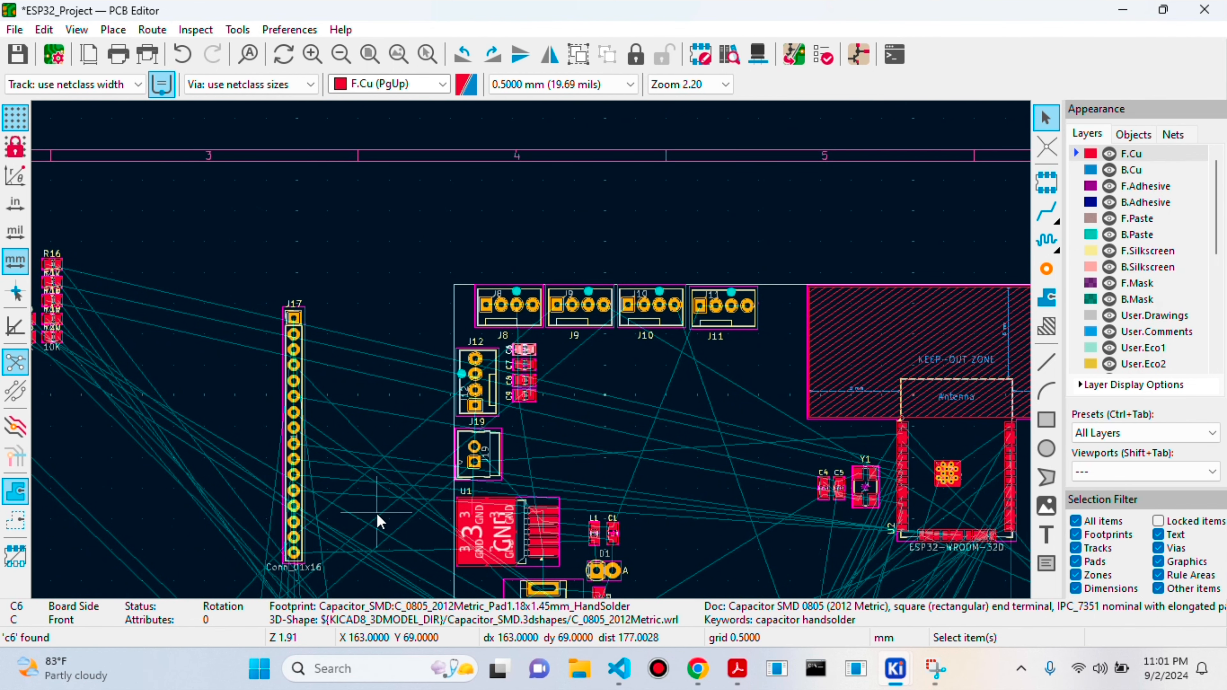
{"action": "scroll", "coordinate": [377, 513], "scroll_direction": "down", "scroll_amount": 2}
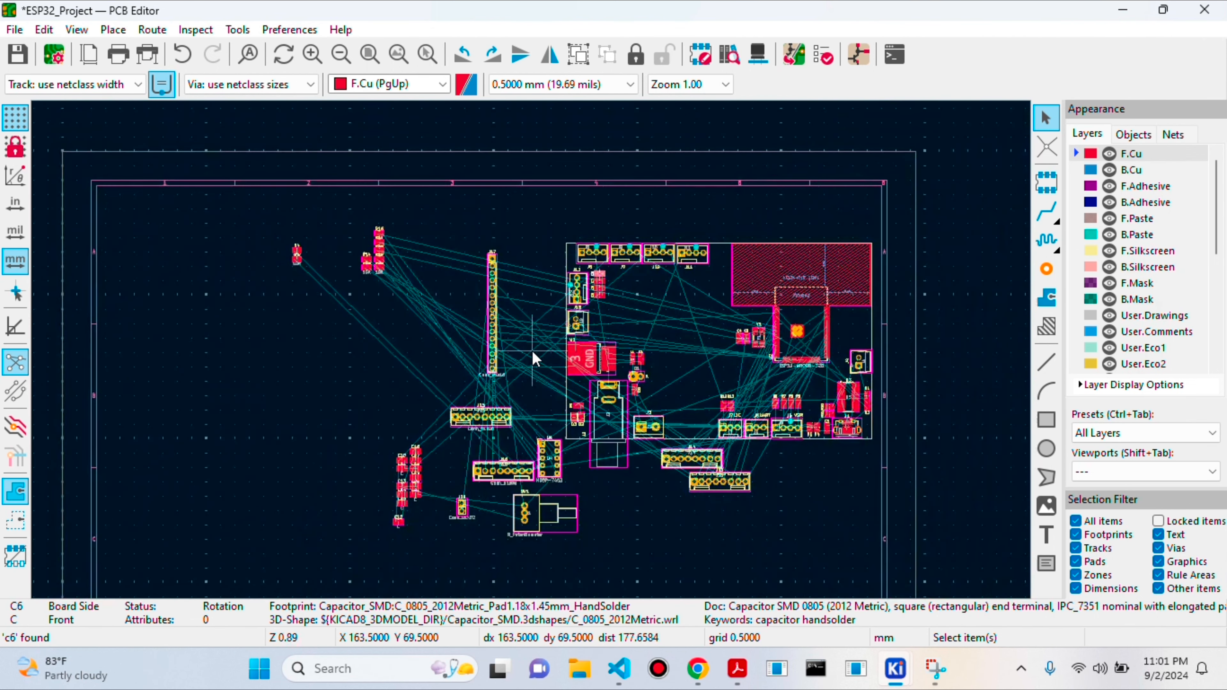
{"action": "scroll", "coordinate": [346, 529], "scroll_direction": "up", "scroll_amount": 5}
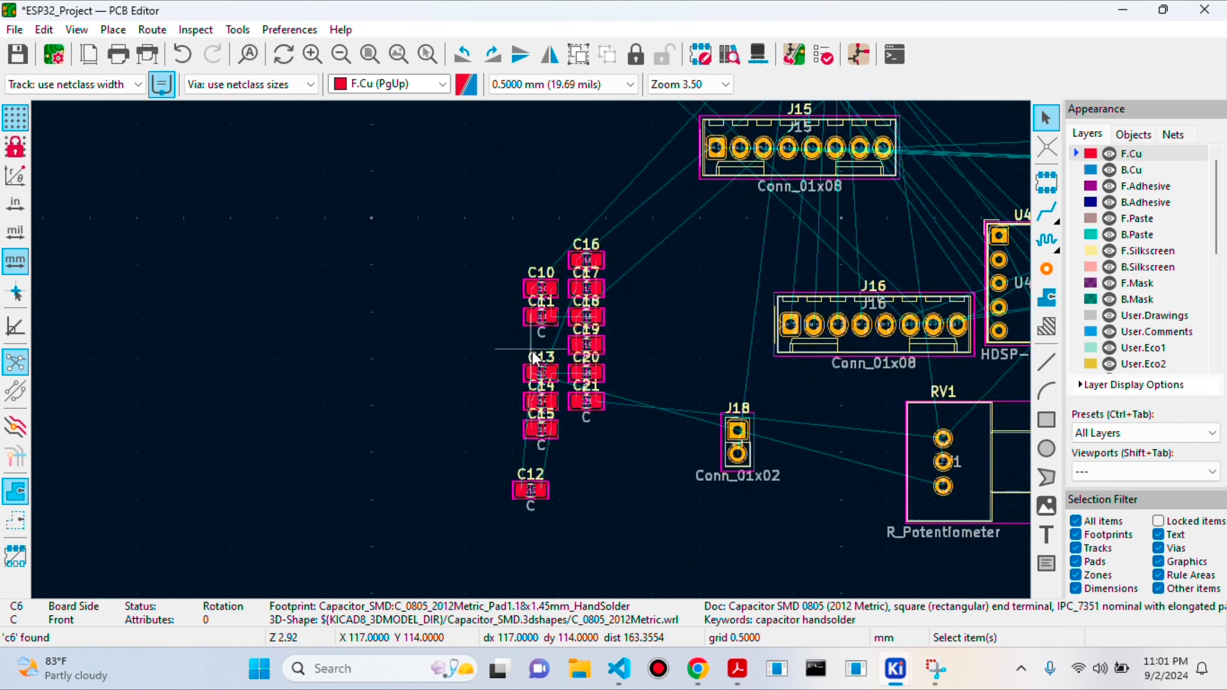
{"action": "left_click", "coordinate": [558, 283]}
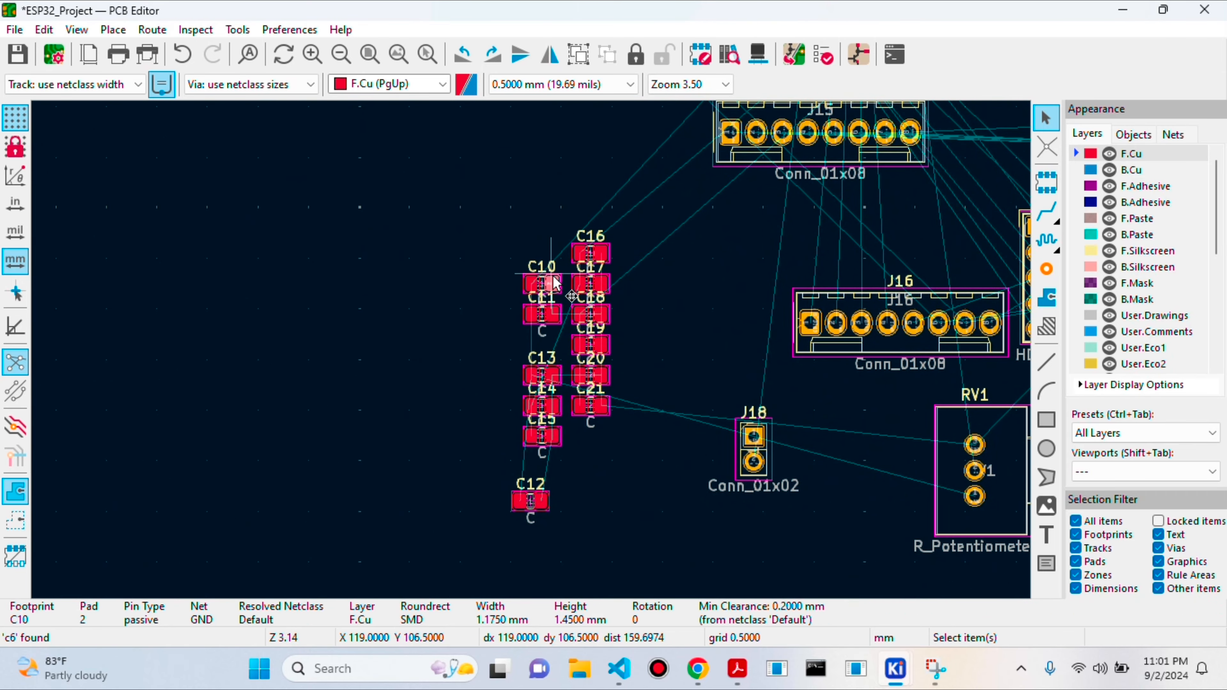
{"action": "left_click_drag", "start_coordinate": [558, 283], "coordinate": [476, 292]}
{"action": "key", "text": "e"}
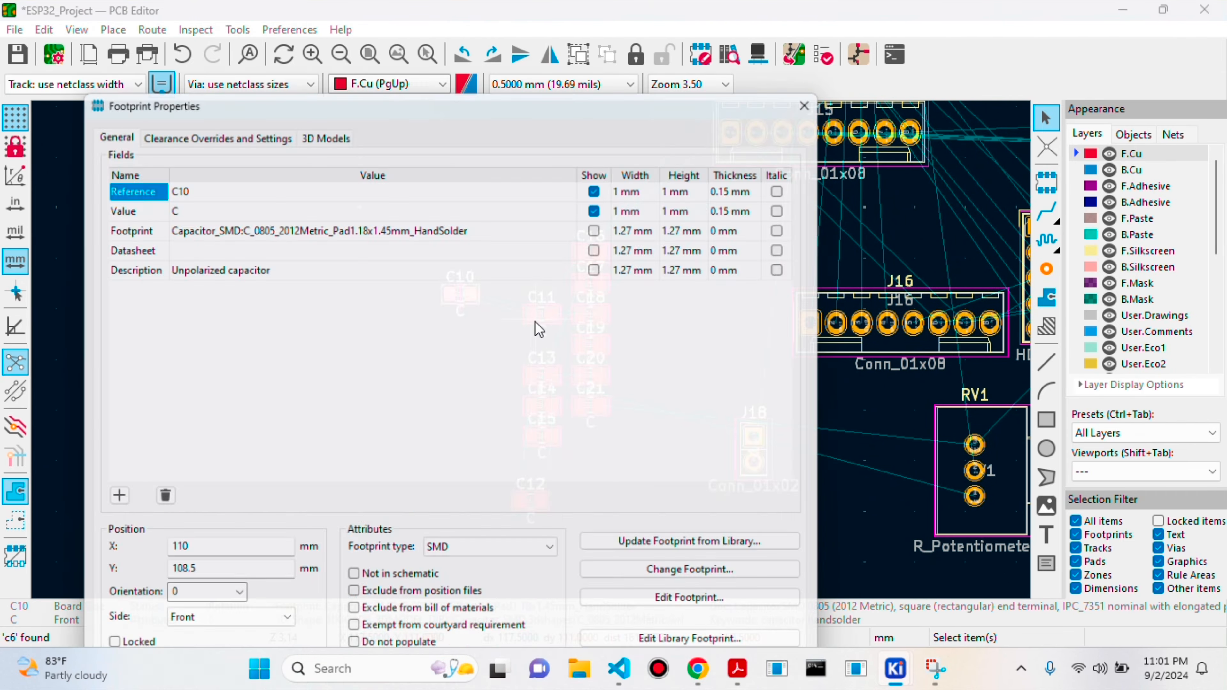
{"action": "left_click", "coordinate": [824, 91]}
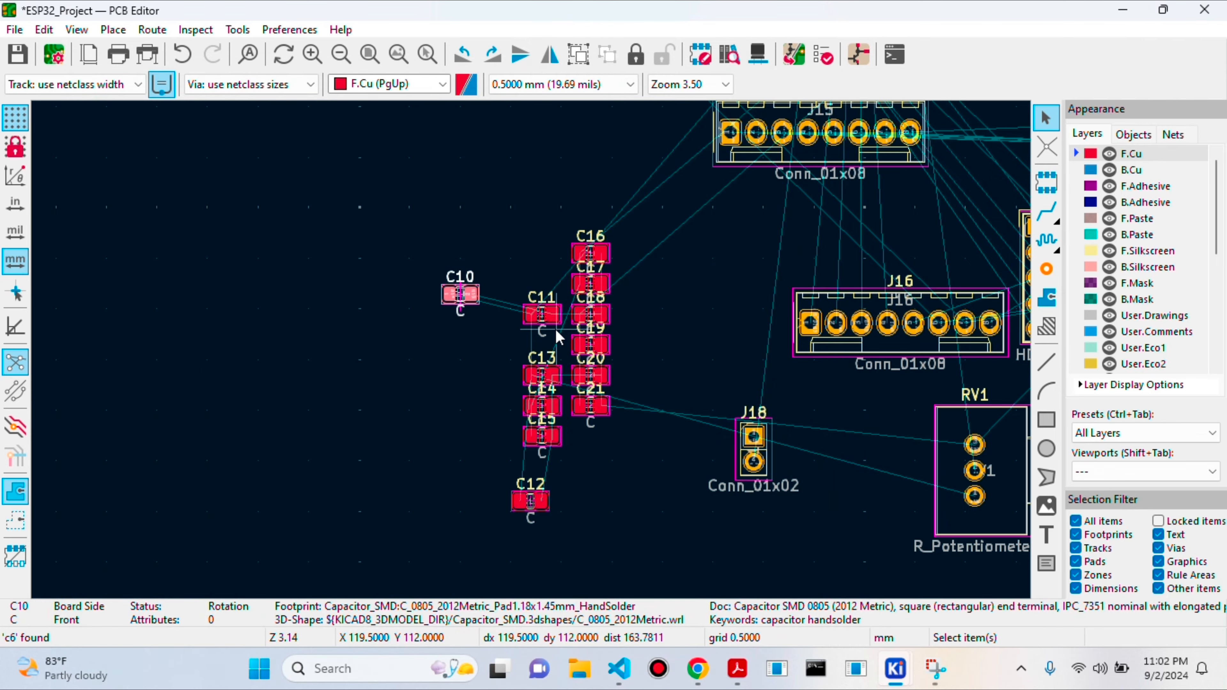
Move capacitor C11 below C10 and delete the value texts of both capacitors
{"action": "left_click", "coordinate": [549, 315]}
{"action": "left_click_drag", "start_coordinate": [549, 315], "coordinate": [462, 365]}
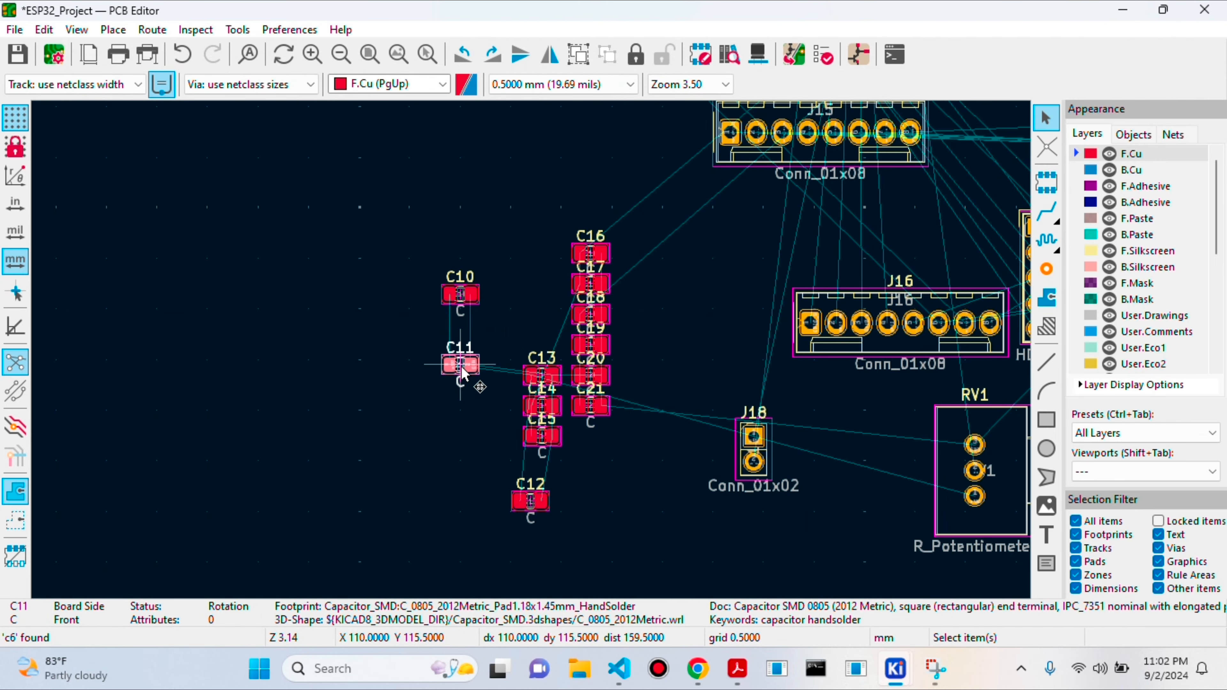
{"action": "left_click", "coordinate": [462, 385]}
{"action": "key", "text": "Delete"}
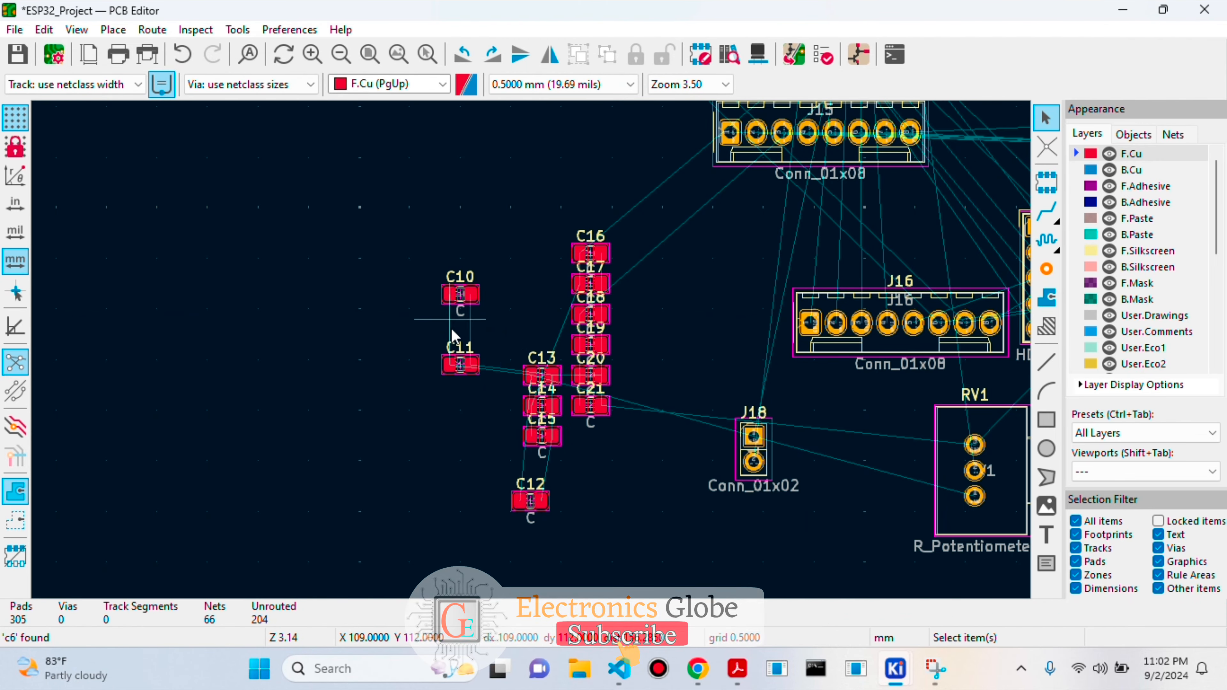
{"action": "left_click", "coordinate": [463, 320]}
{"action": "key", "text": "Delete"}
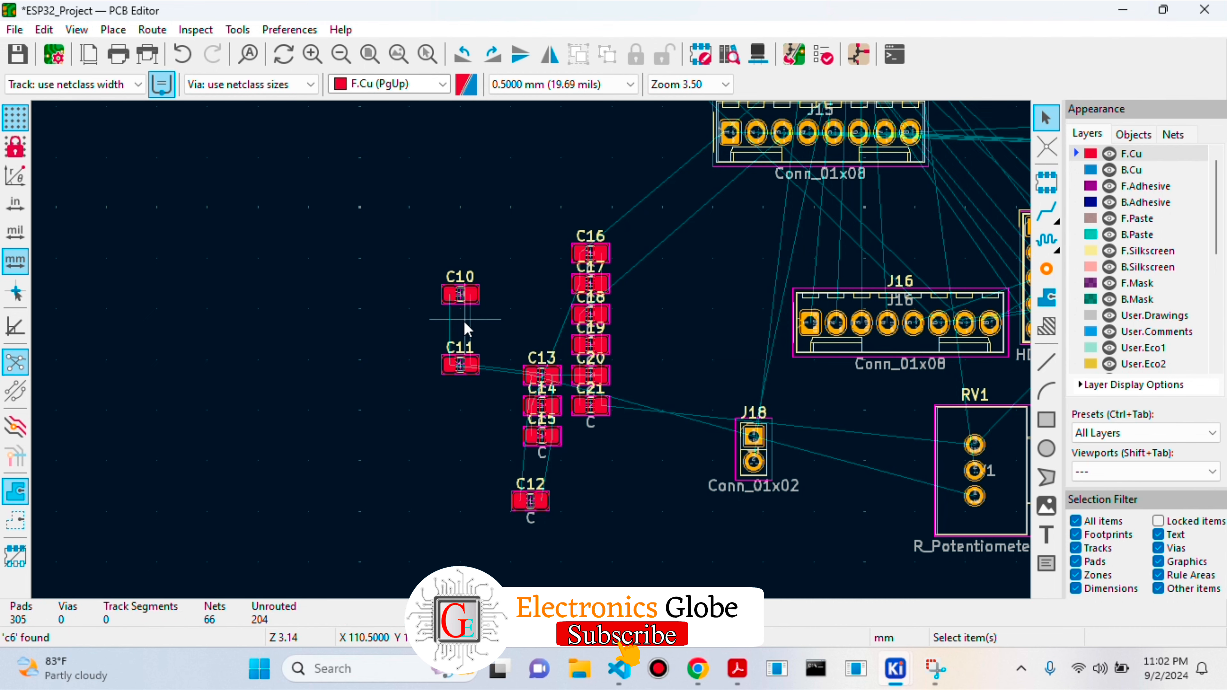
Place capacitor C12 directly below C11, aligned with the C10 and C11 column
{"action": "left_click", "coordinate": [476, 366]}
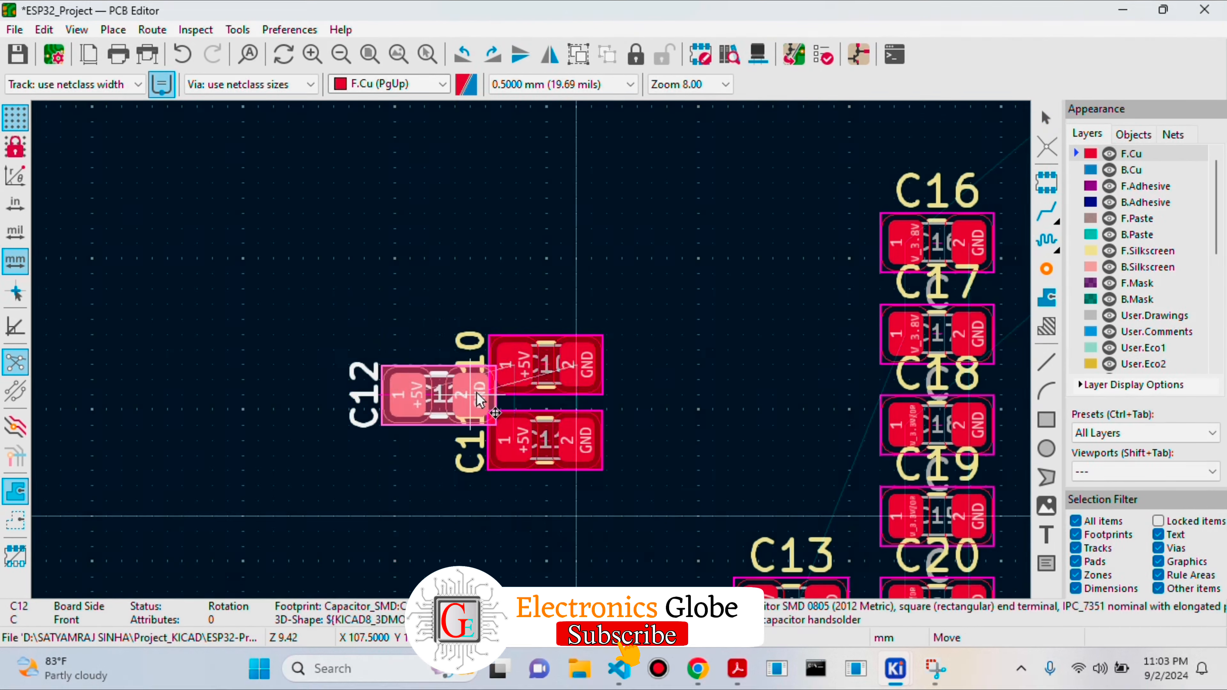
{"action": "left_click_drag", "start_coordinate": [469, 392], "coordinate": [578, 515]}
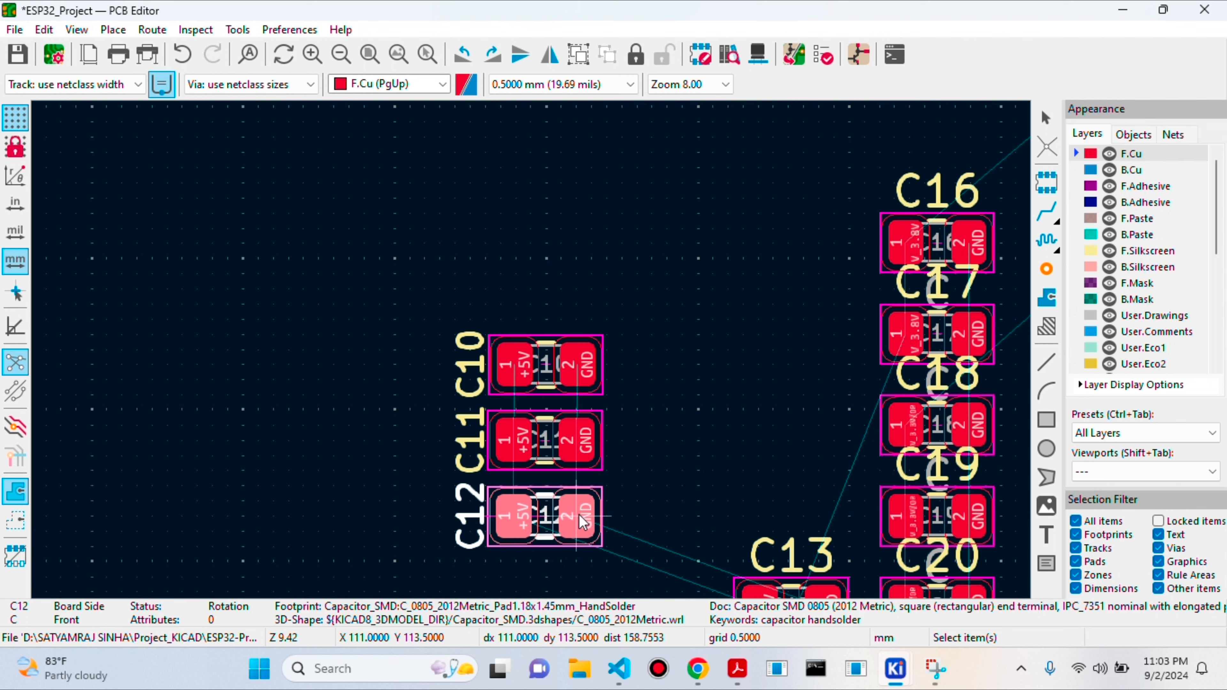
{"action": "left_click", "coordinate": [616, 577]}
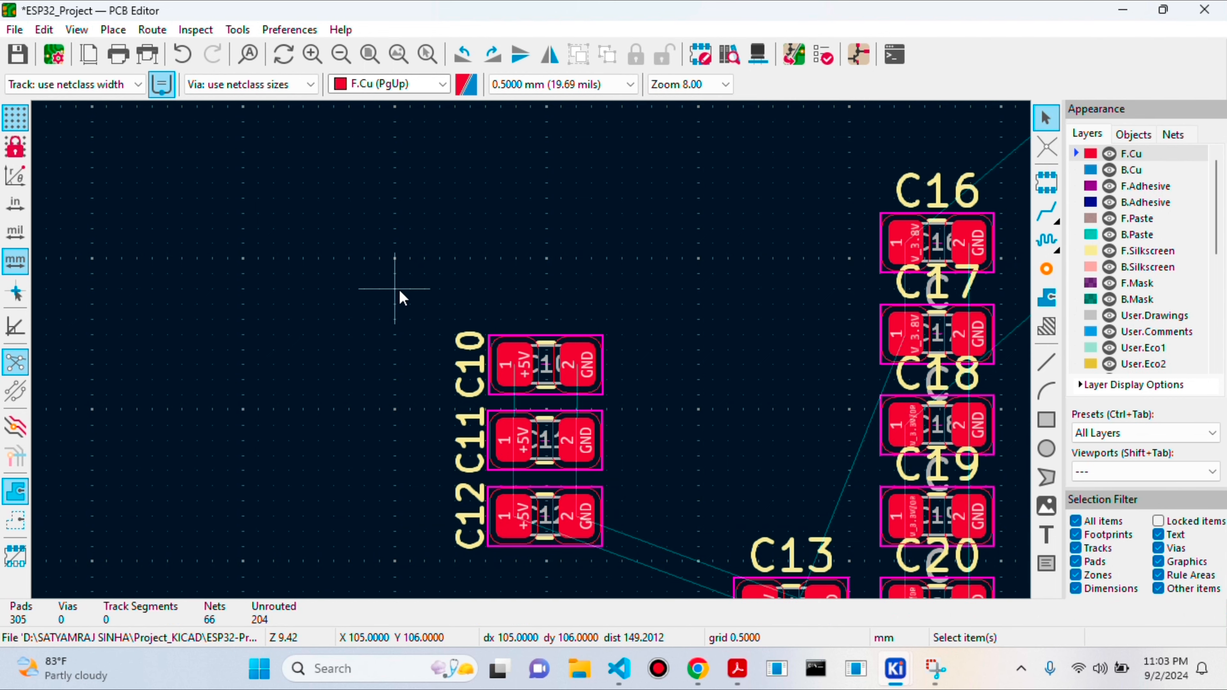
Move the capacitor group C10 to C12 onto the board, below J9 and to the right of C6 to C9
{"action": "left_click_drag", "start_coordinate": [400, 290], "coordinate": [703, 605]}
{"action": "key", "text": "m"}
{"action": "scroll", "coordinate": [581, 574], "scroll_direction": "down", "scroll_amount": 8}
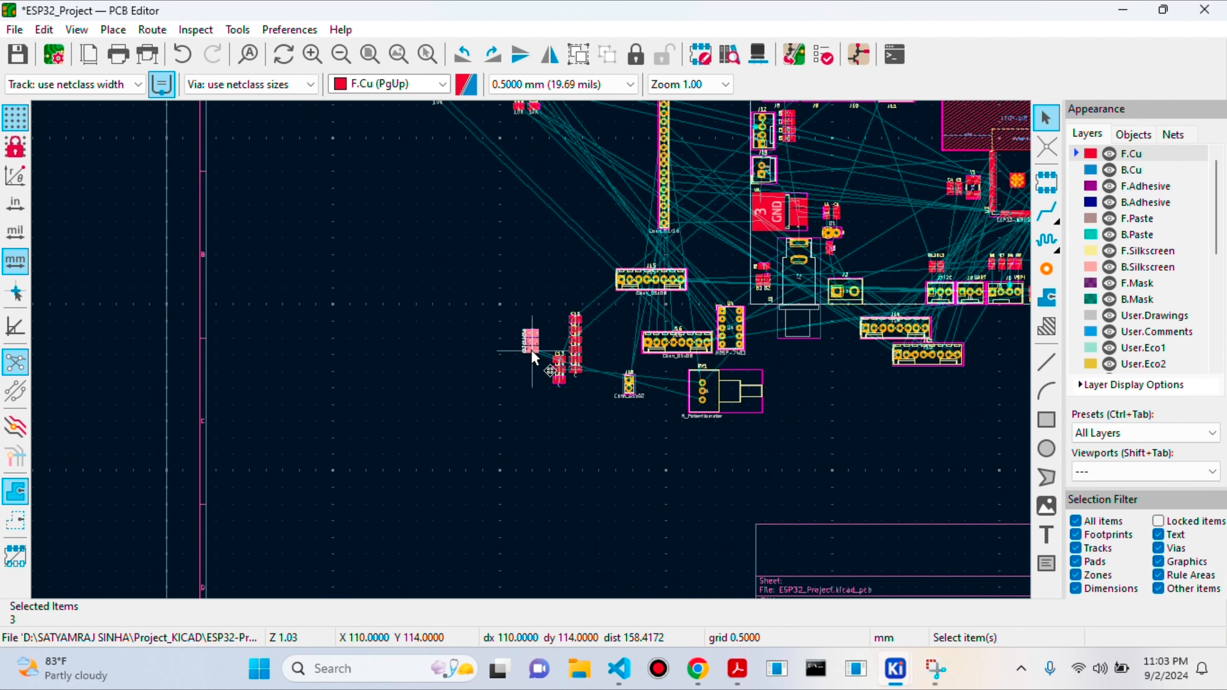
{"action": "scroll", "coordinate": [836, 137], "scroll_direction": "up", "scroll_amount": 7}
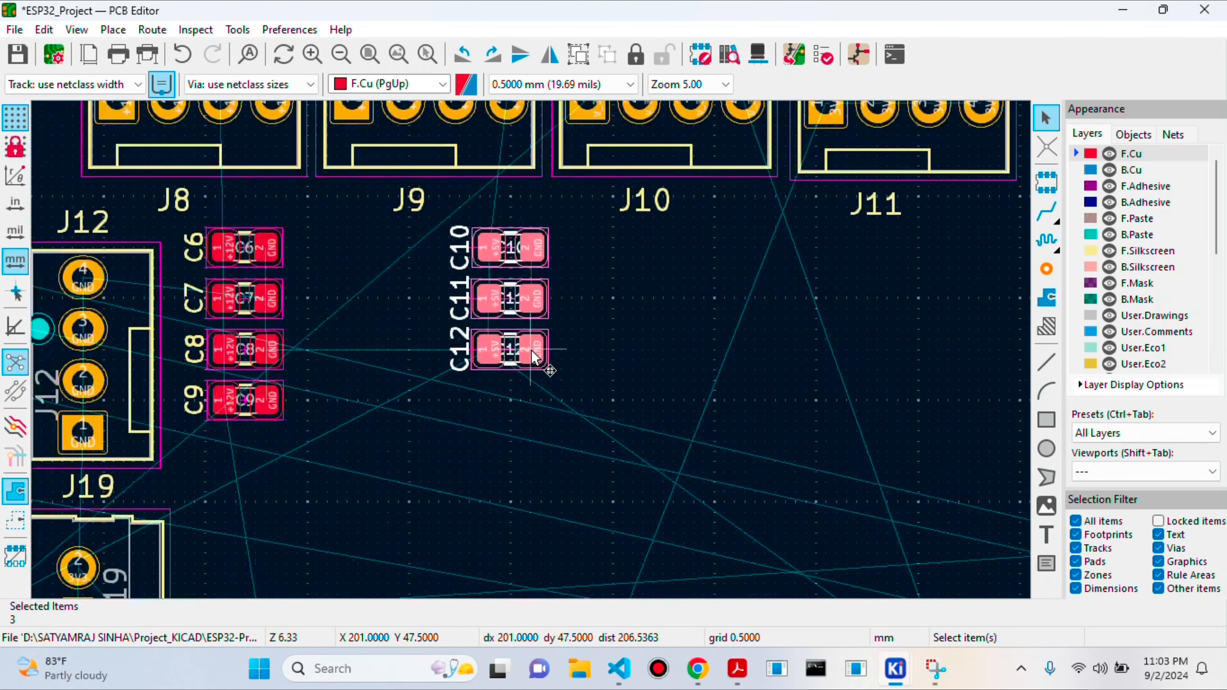
Move the capacitor group C10 to C12 closer to C6 to C9, keeping the rows of both columns level
{"action": "left_click", "coordinate": [535, 358]}
{"action": "key", "text": "m"}
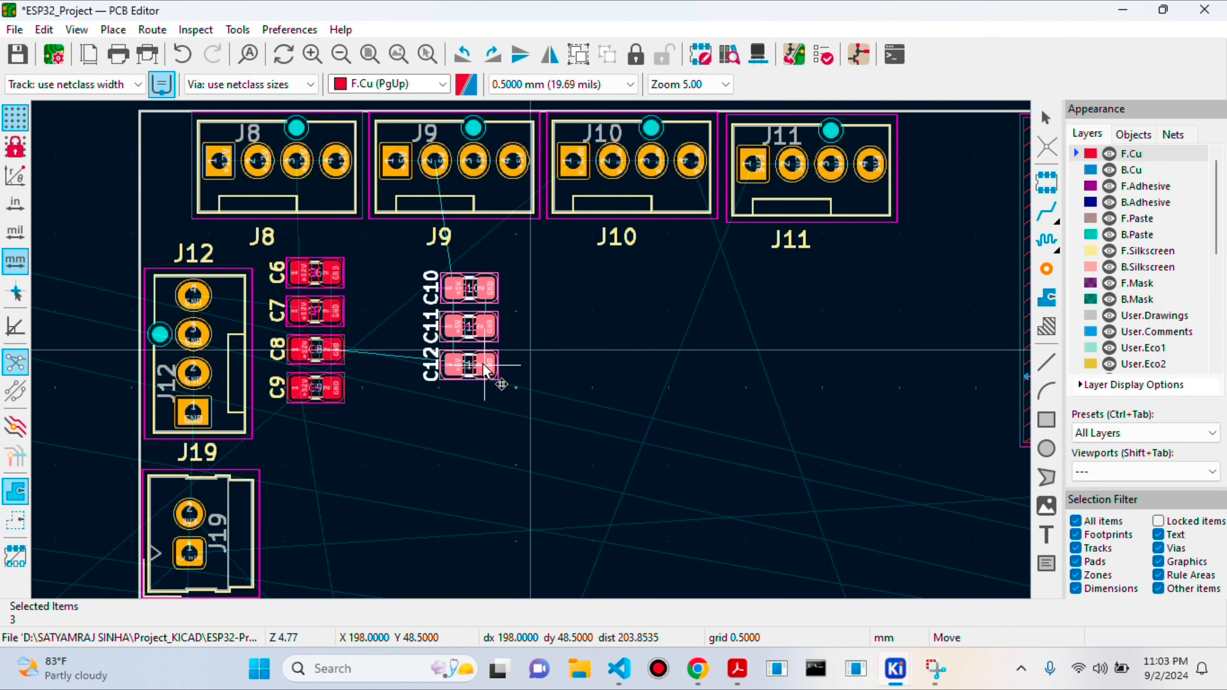
{"action": "left_click", "coordinate": [455, 352]}
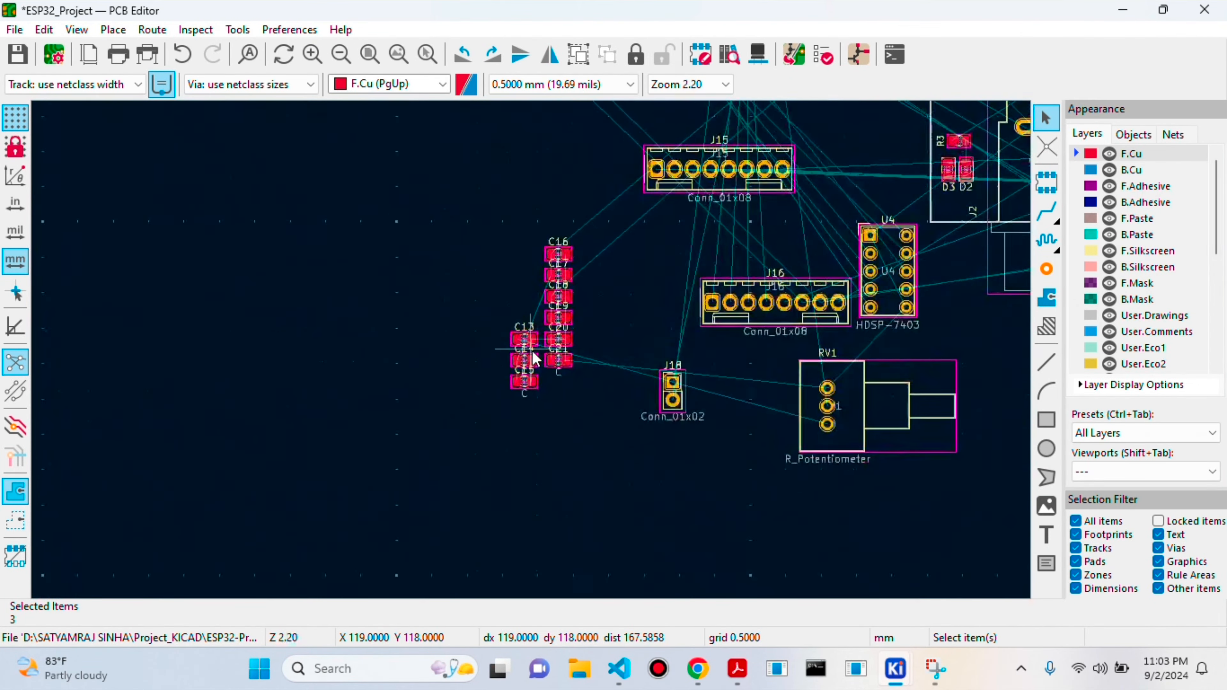
Move capacitor C13 out of the off-board capacitor cluster and delete its value text
{"action": "scroll", "coordinate": [532, 350], "scroll_direction": "up", "scroll_amount": 1}
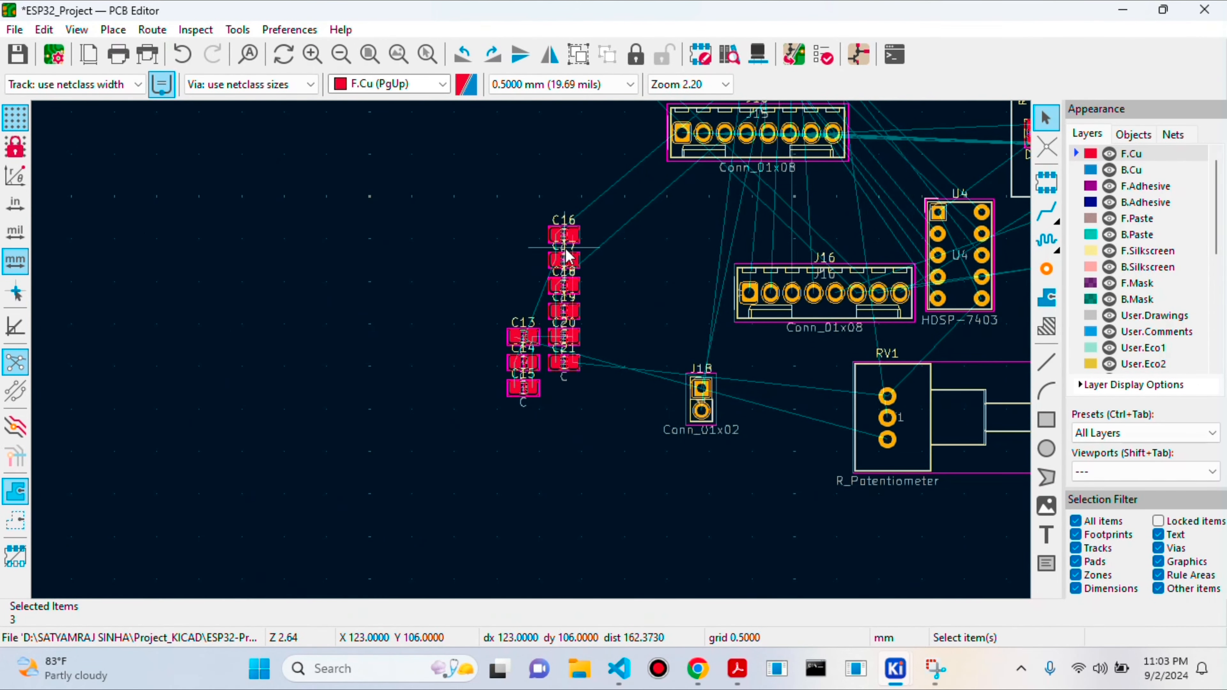
{"action": "left_click", "coordinate": [523, 337]}
{"action": "key", "text": "m"}
{"action": "left_click", "coordinate": [476, 341]}
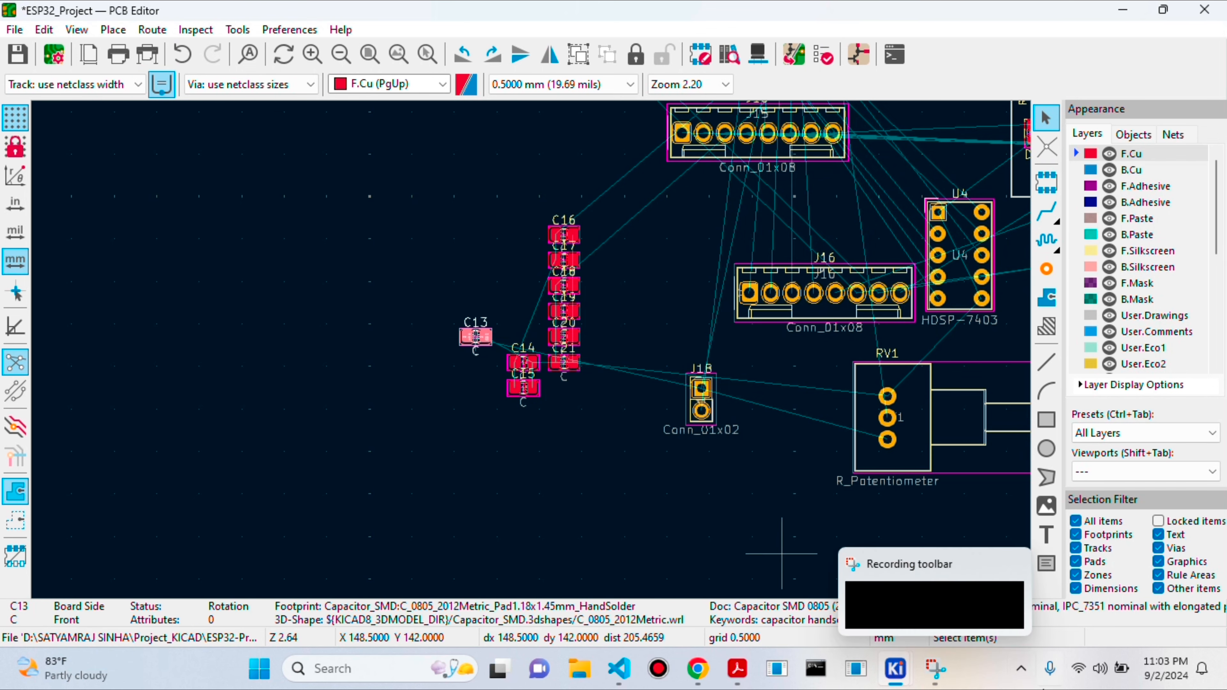
{"action": "mouse_move", "coordinate": [895, 669]}
{"action": "mouse_move", "coordinate": [765, 607]}
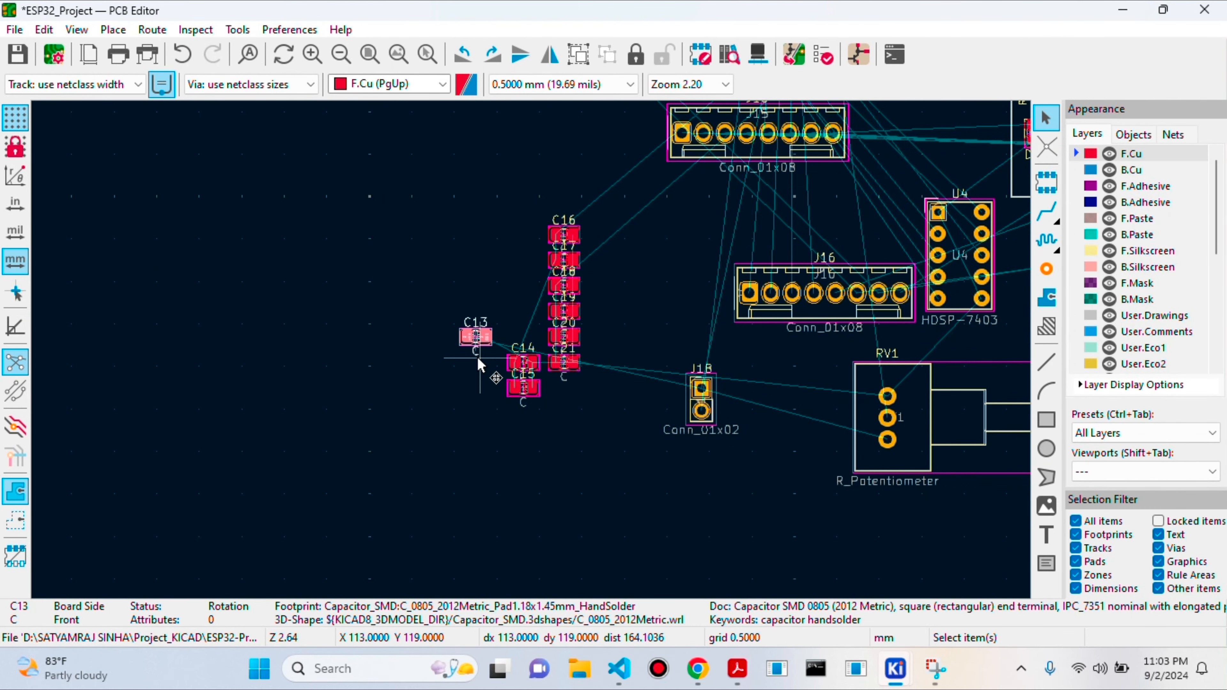
{"action": "left_click", "coordinate": [478, 356]}
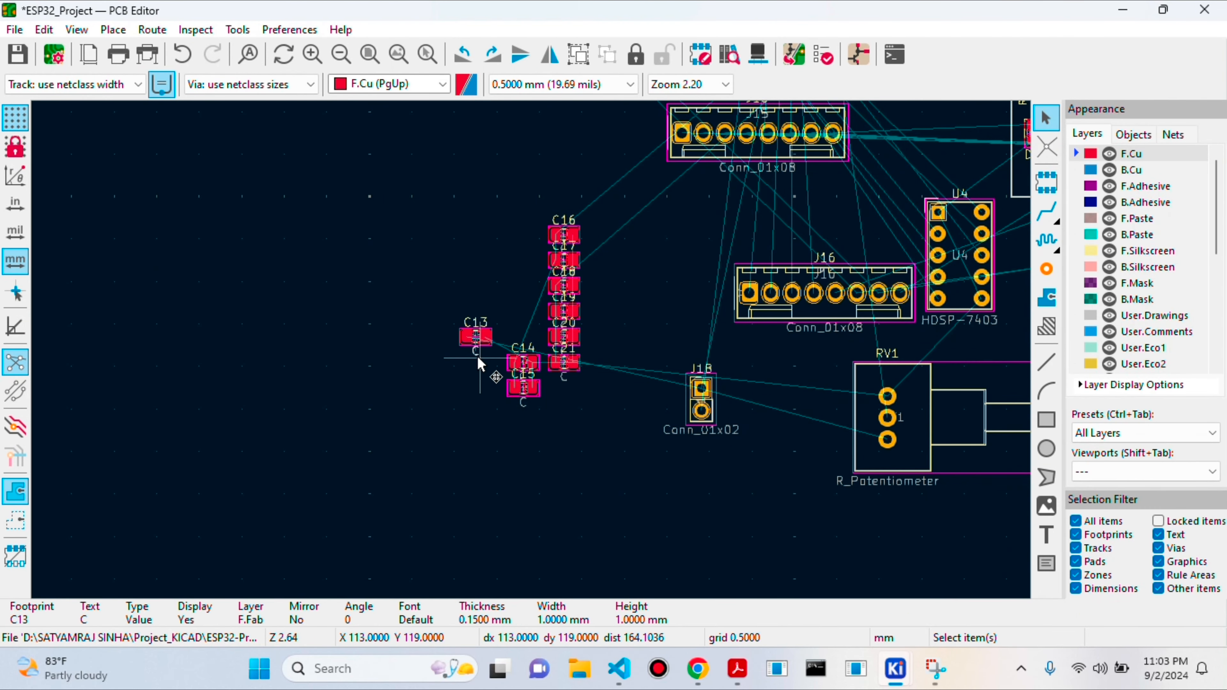
{"action": "key", "text": "Escape"}
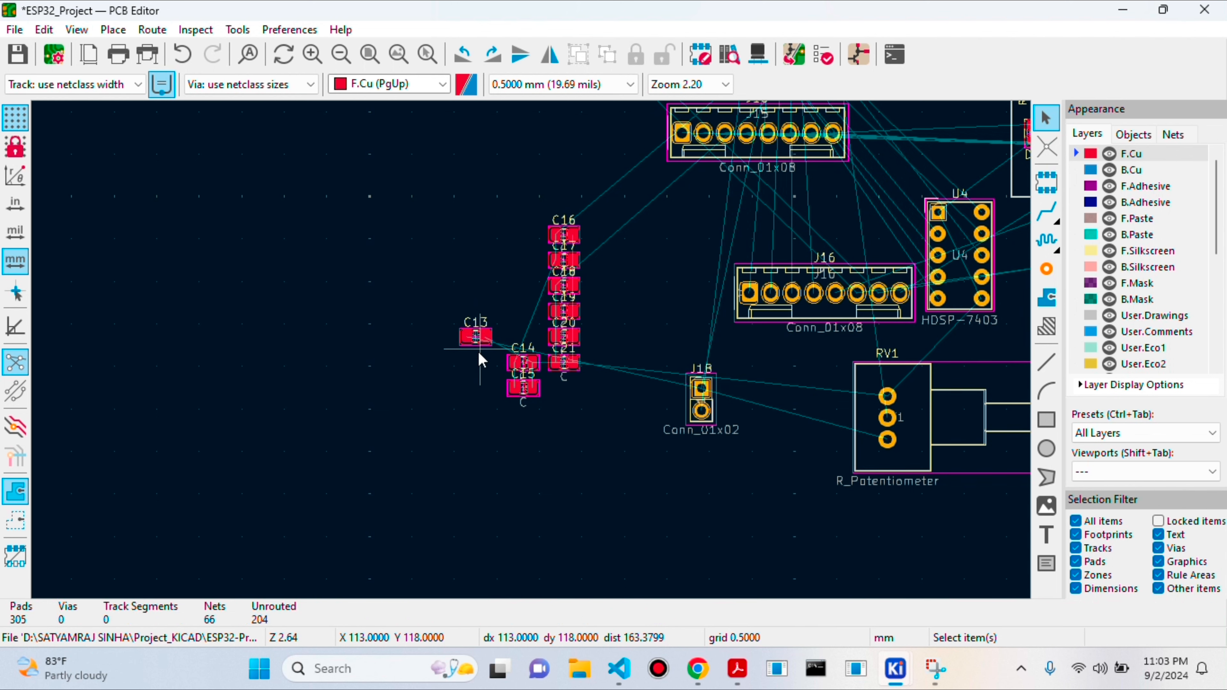
Set the text width and height of C13's reference designator to 0.8 mm
{"action": "double_click", "coordinate": [474, 327]}
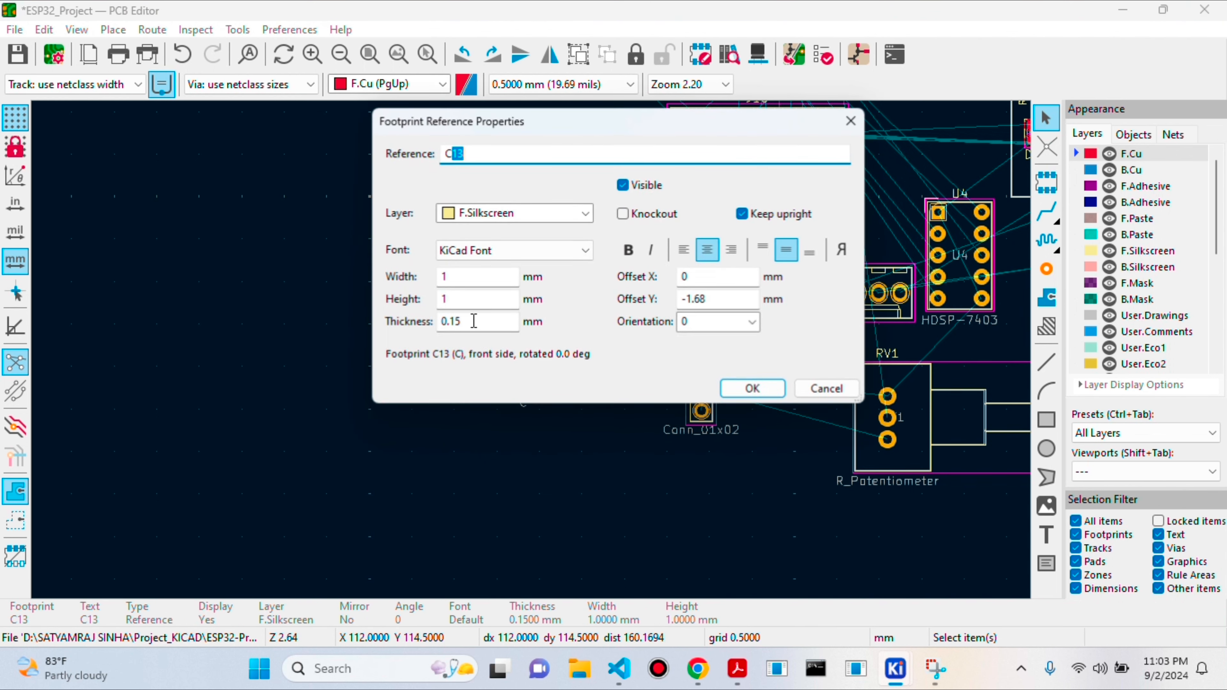
{"action": "left_click", "coordinate": [449, 276]}
{"action": "type", "text": "0.8"}
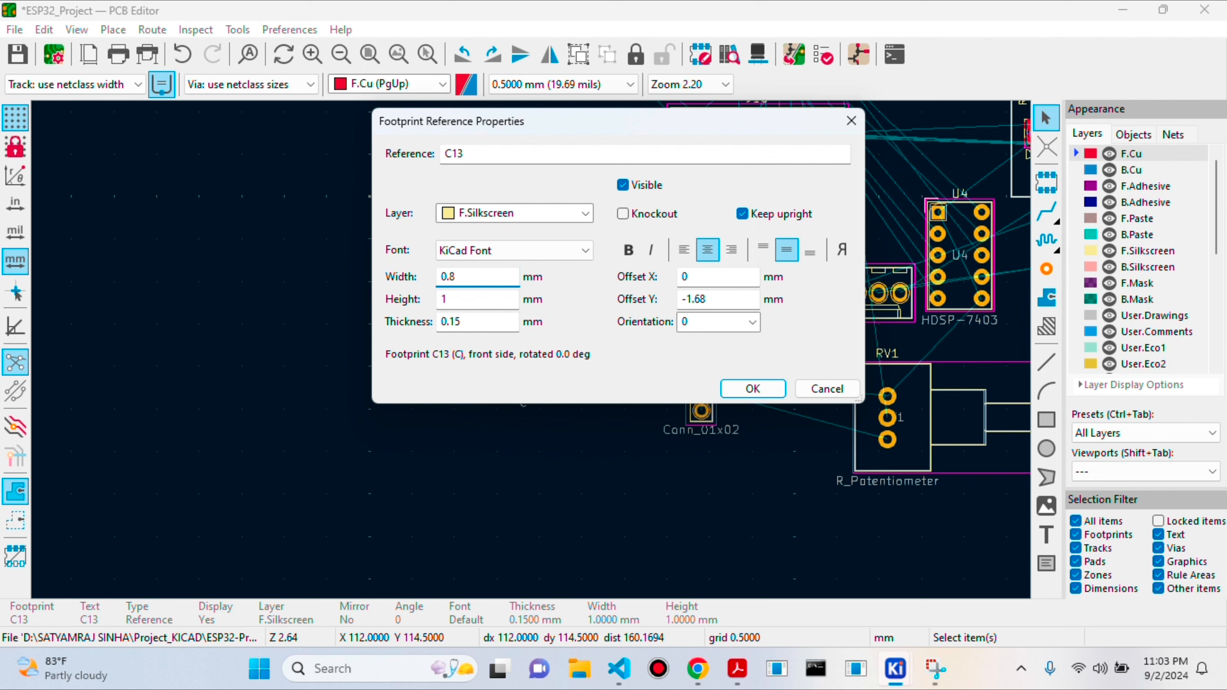
{"action": "key", "text": "Tab"}
{"action": "type", "text": "0.8"}
{"action": "key", "text": "Return"}
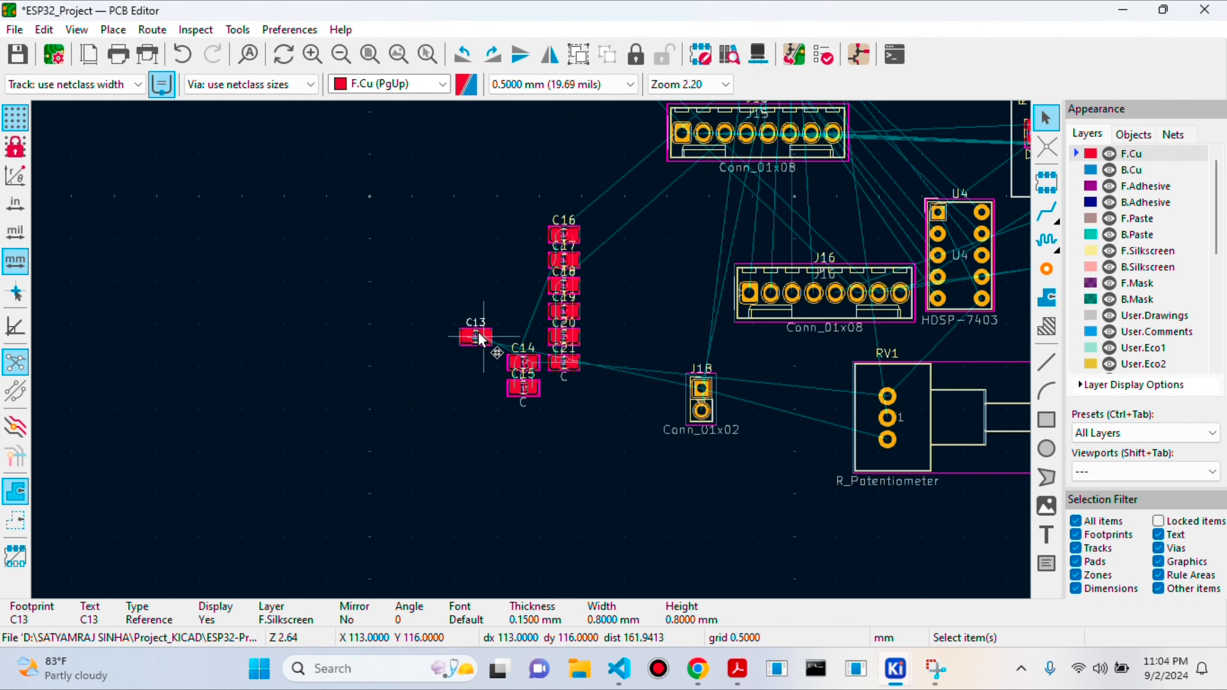
Move capacitor C13 onto the board, just below C12
{"action": "left_click", "coordinate": [486, 340]}
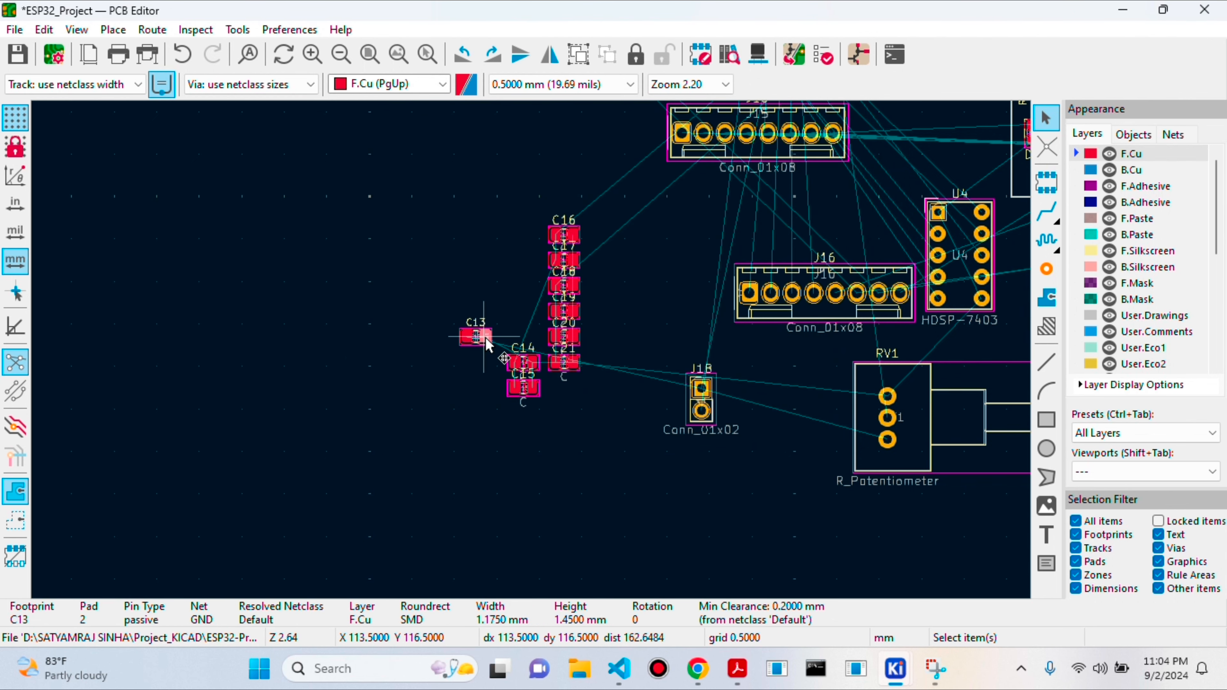
{"action": "left_click", "coordinate": [481, 339]}
{"action": "scroll", "coordinate": [483, 341], "scroll_direction": "down", "scroll_amount": 4}
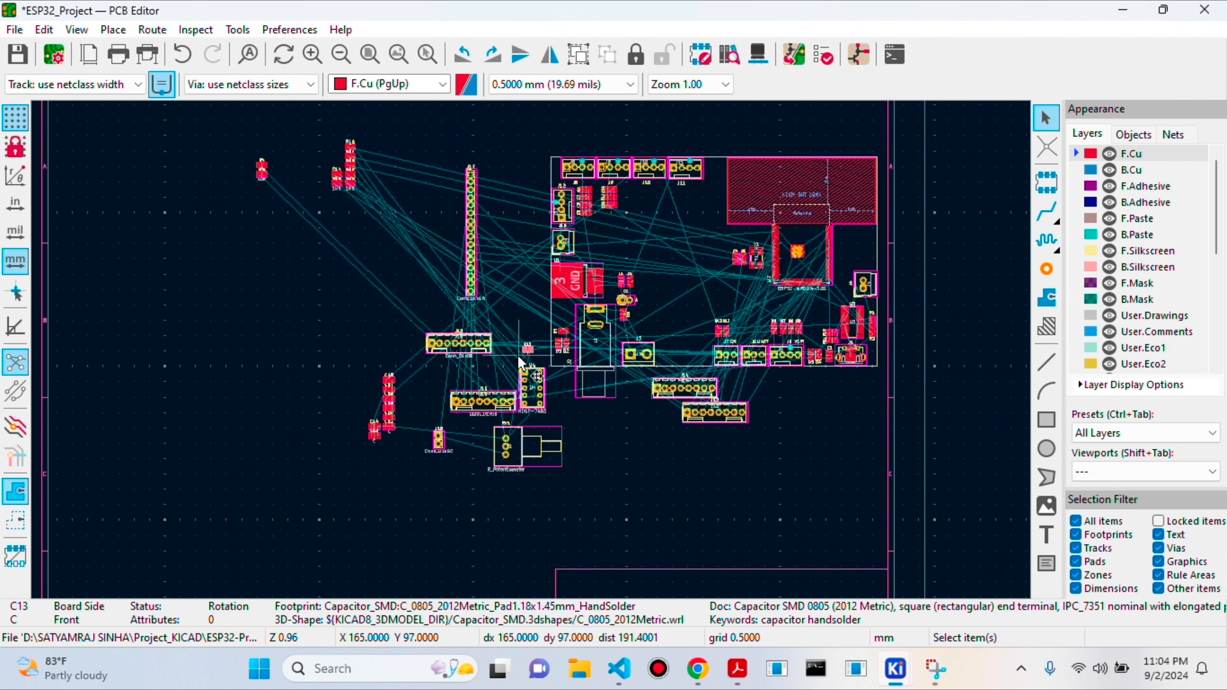
{"action": "left_click_drag", "start_coordinate": [531, 350], "coordinate": [612, 211]}
{"action": "left_click", "coordinate": [612, 215]}
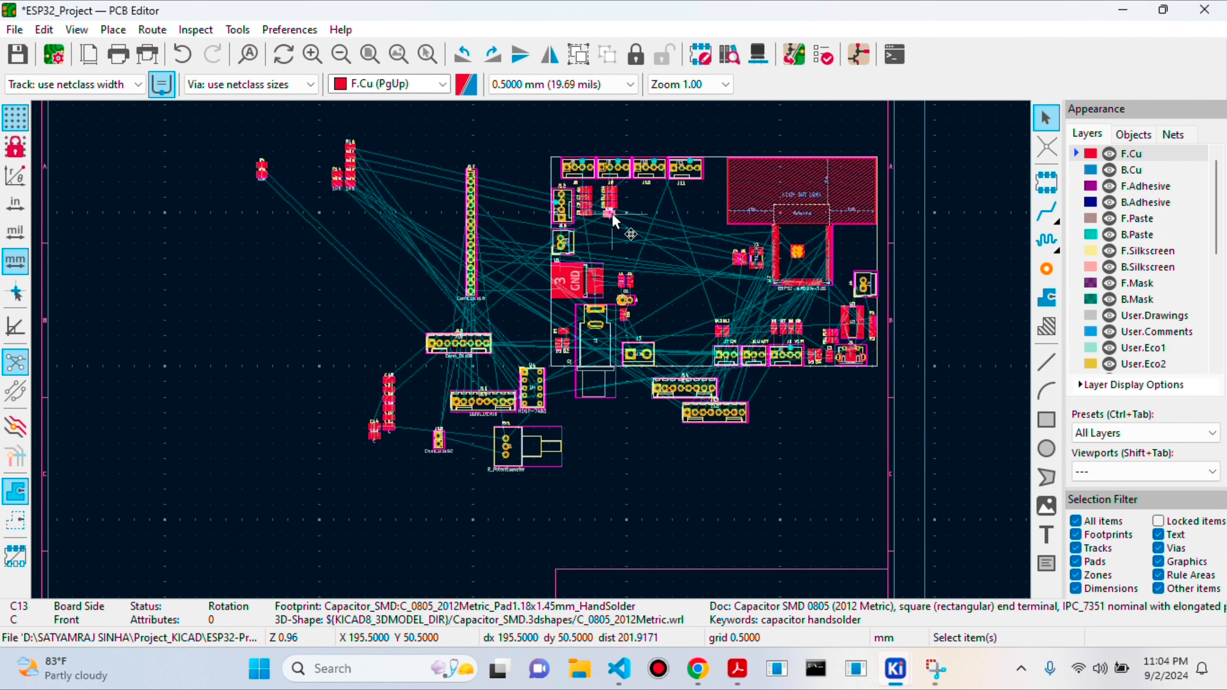
Rotate C13's reference designator to 90 degrees and place it beside the capacitor's pad 1
{"action": "scroll", "coordinate": [612, 215], "scroll_direction": "up", "scroll_amount": 10}
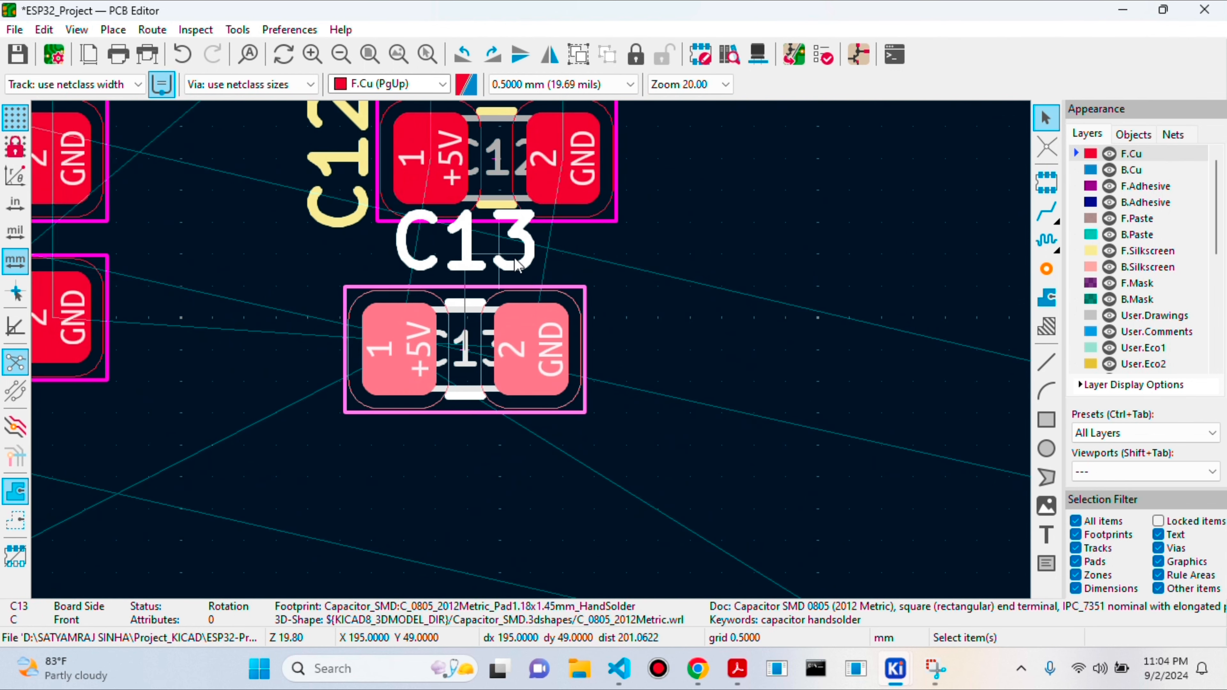
{"action": "left_click", "coordinate": [518, 265]}
{"action": "key", "text": "r"}
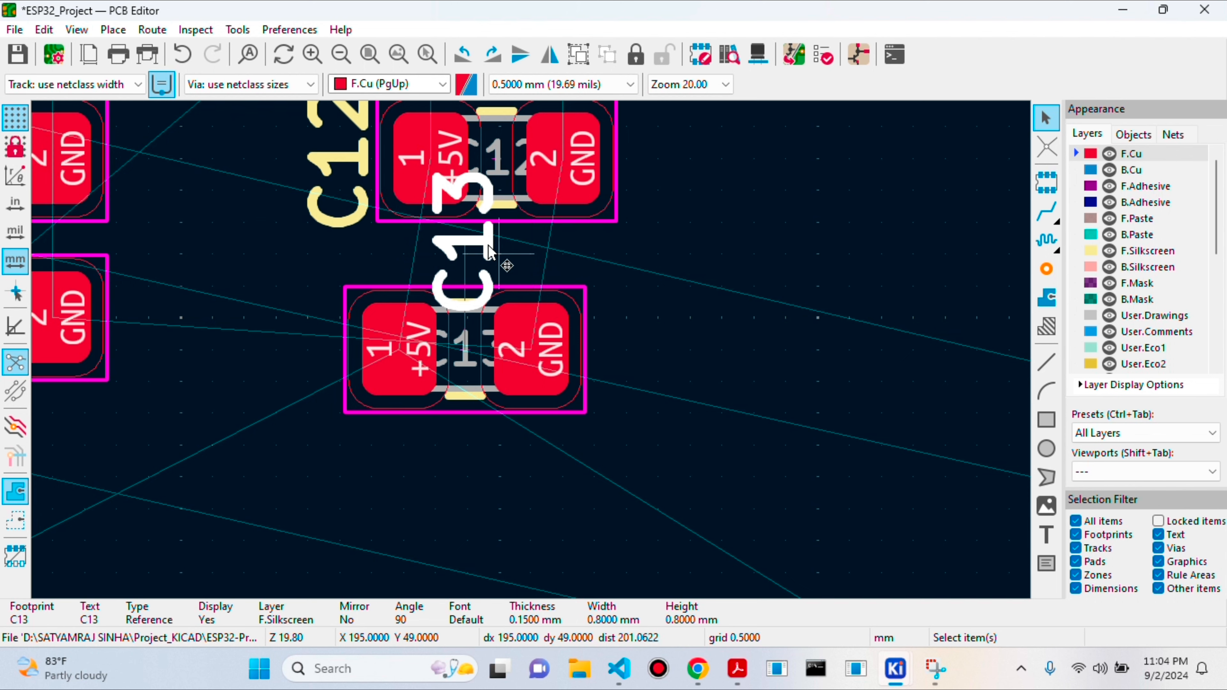
{"action": "left_click_drag", "start_coordinate": [476, 252], "coordinate": [319, 352]}
{"action": "left_click", "coordinate": [319, 352]}
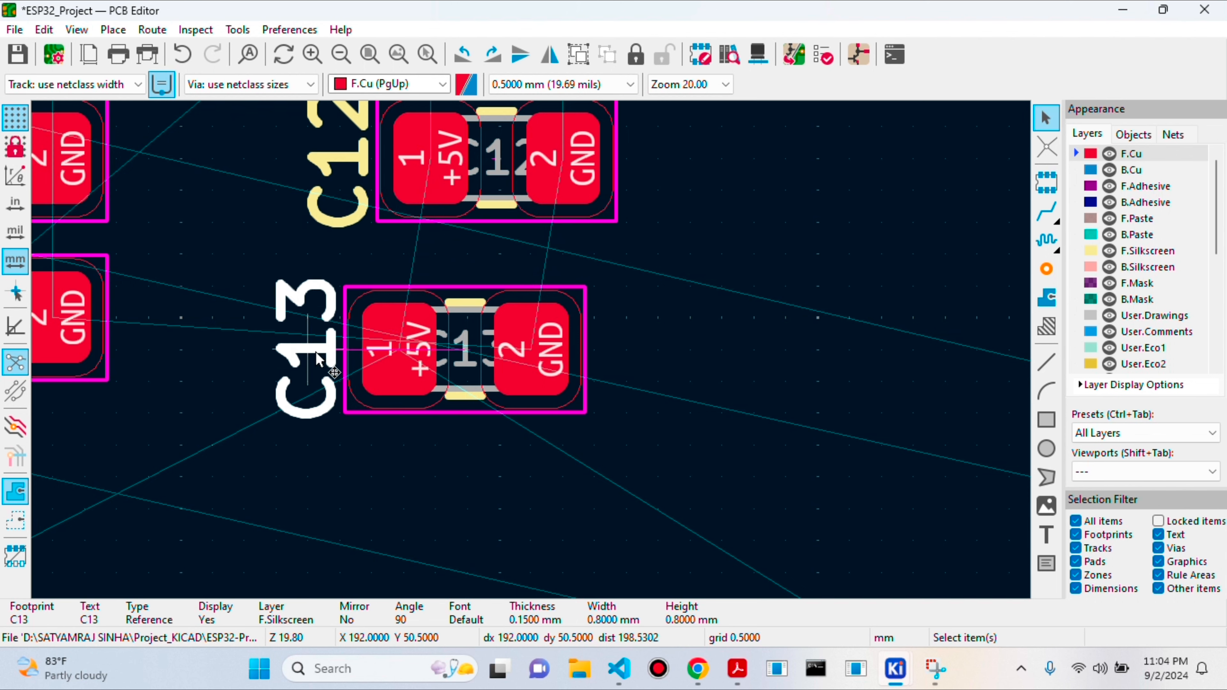
{"action": "key", "text": "Escape"}
Move capacitor C13 up against C12, aligned with the C10 to C12 column
{"action": "left_click", "coordinate": [419, 364]}
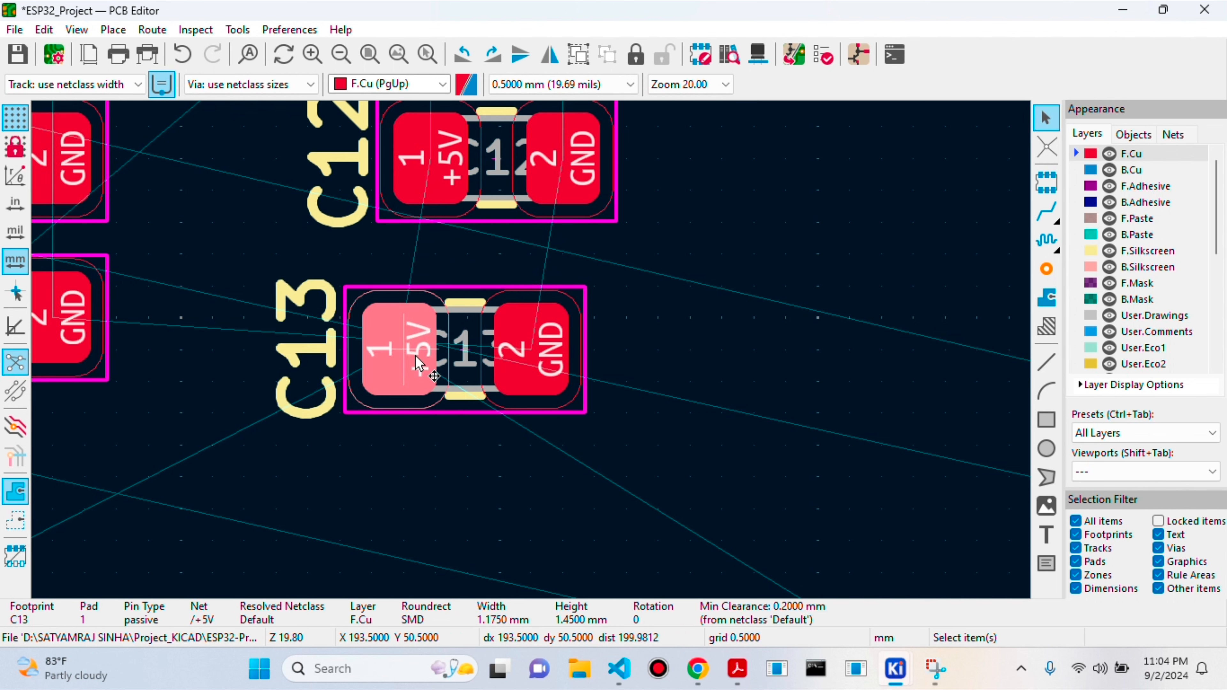
{"action": "key", "text": "m"}
{"action": "left_click", "coordinate": [485, 324]}
{"action": "scroll", "coordinate": [532, 351], "scroll_direction": "down", "scroll_amount": 7}
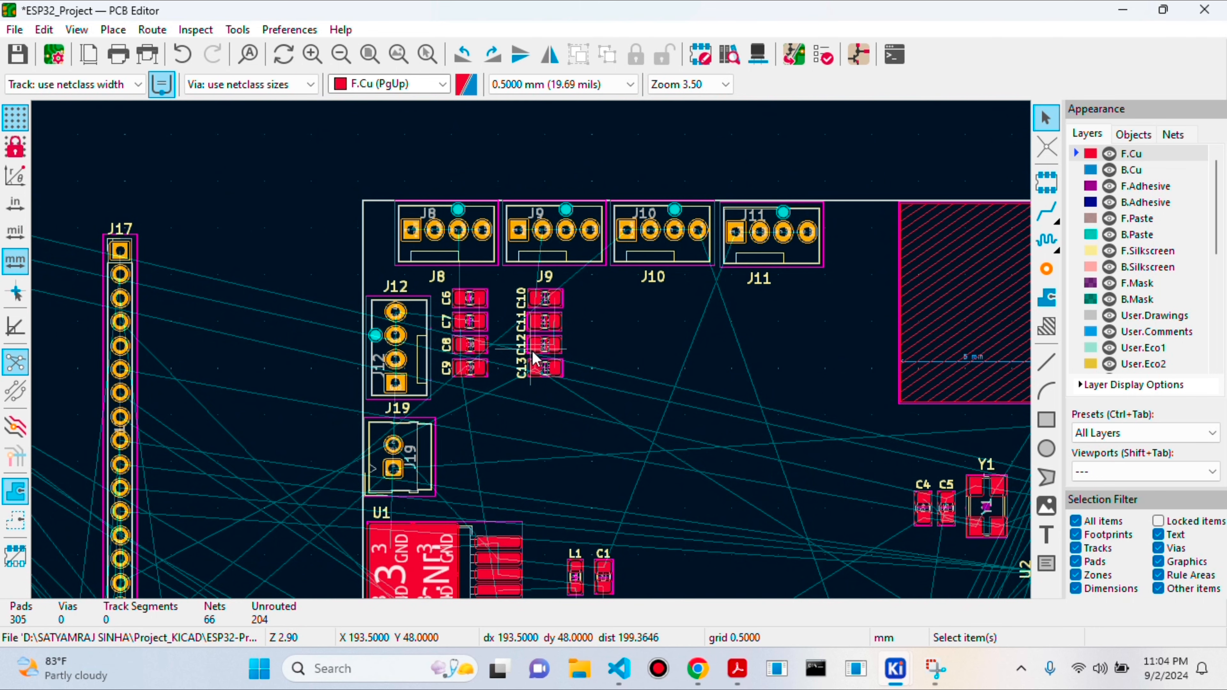